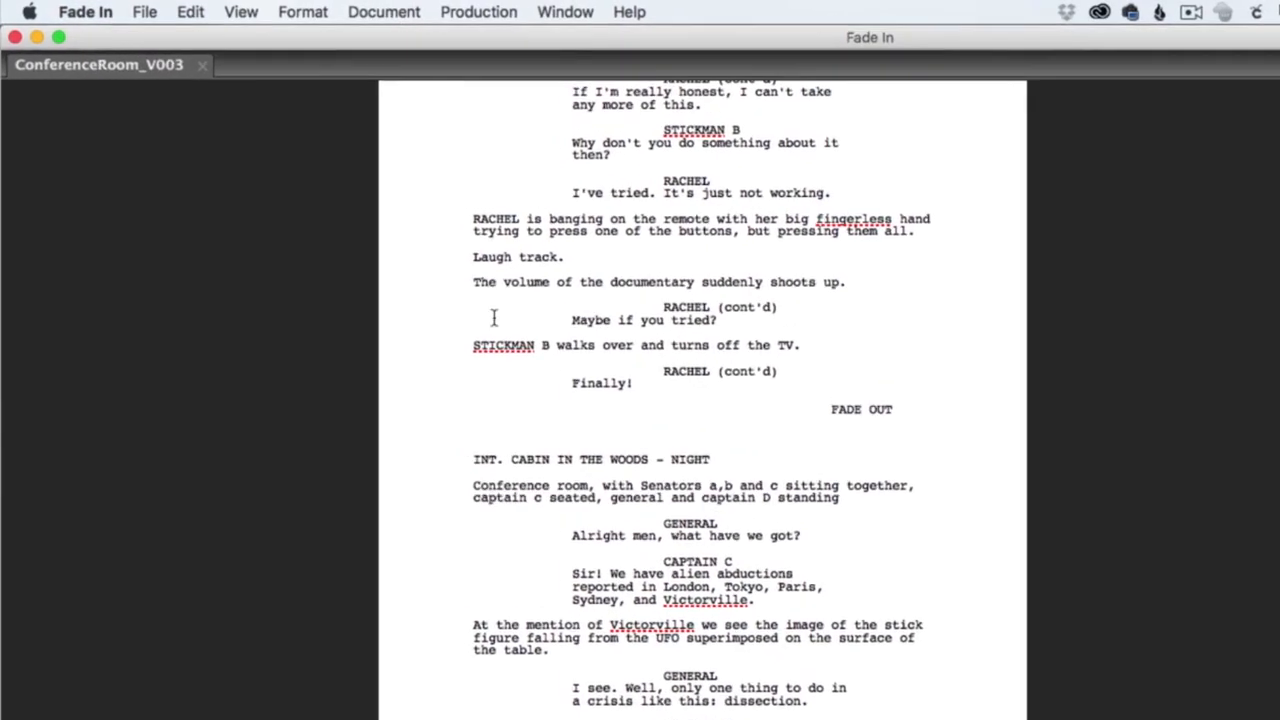
# Step: Run the script error check with all checks enabled, stepping forward two errors and then back through the previous ones
pyautogui.click(384, 12)
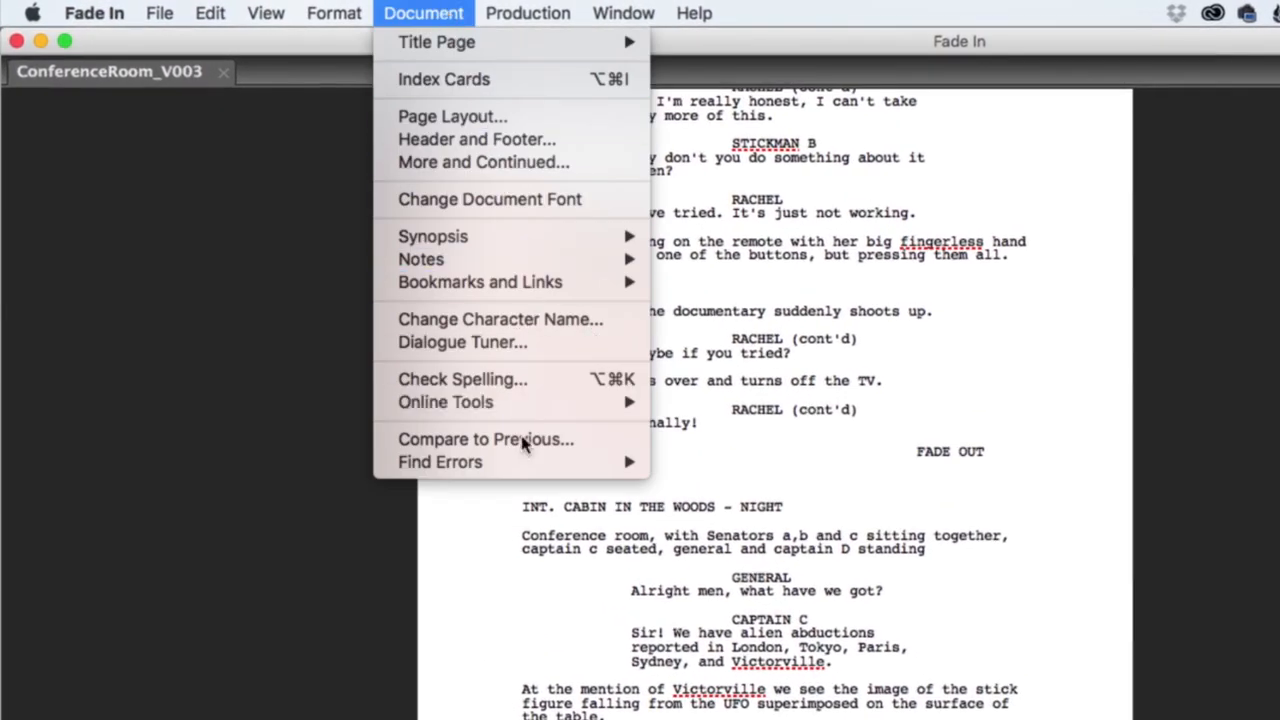
pyautogui.moveTo(523, 460)
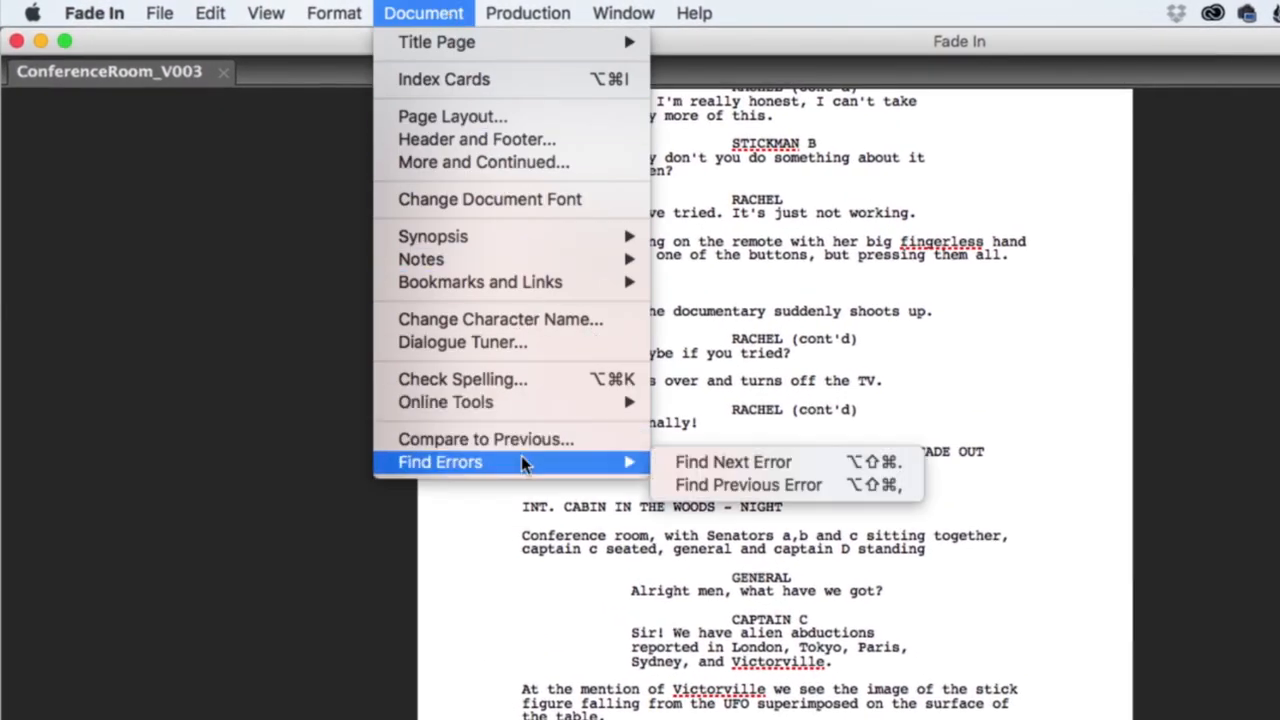
pyautogui.click(700, 462)
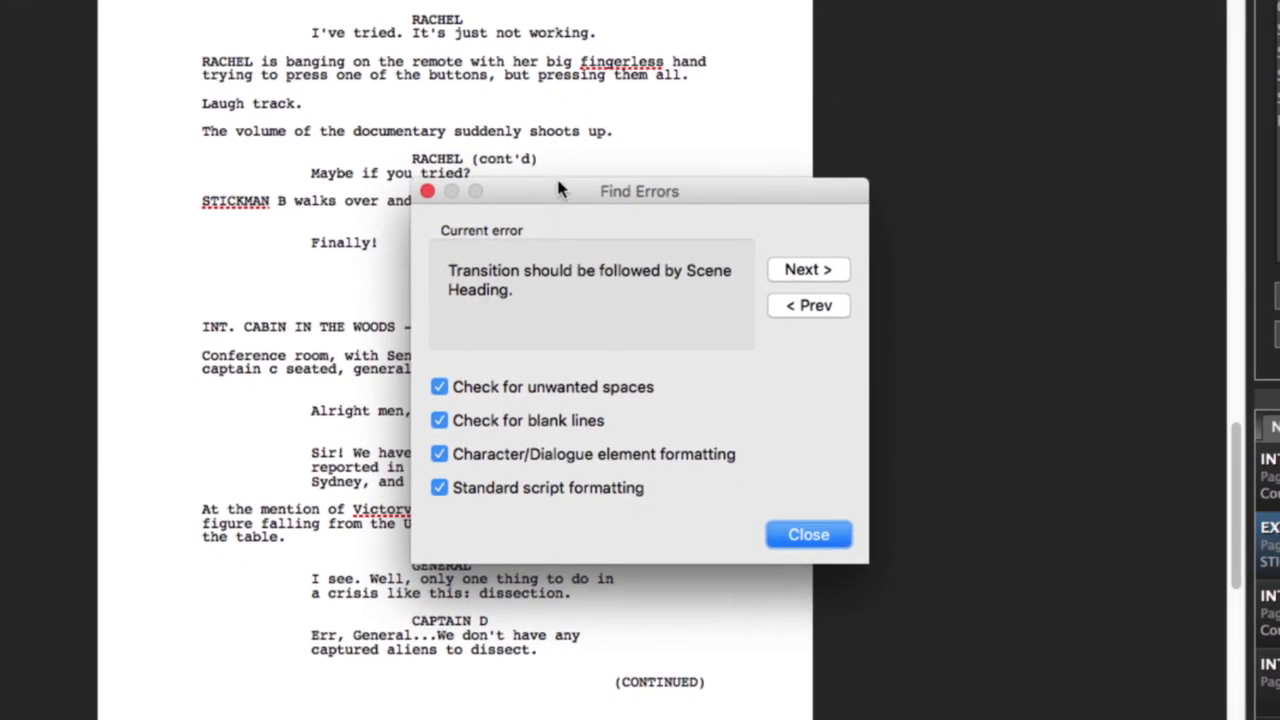
pyautogui.moveTo(558, 190); pyautogui.dragTo(925, 37)
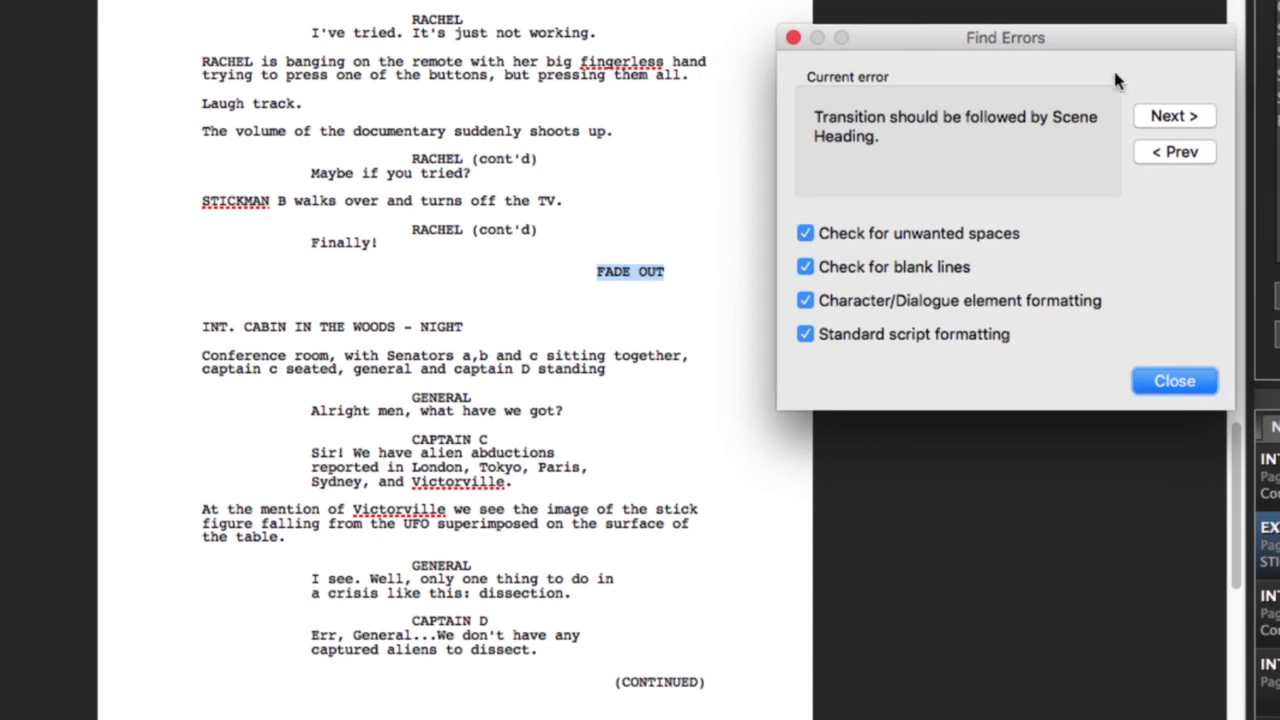
pyautogui.click(1147, 117)
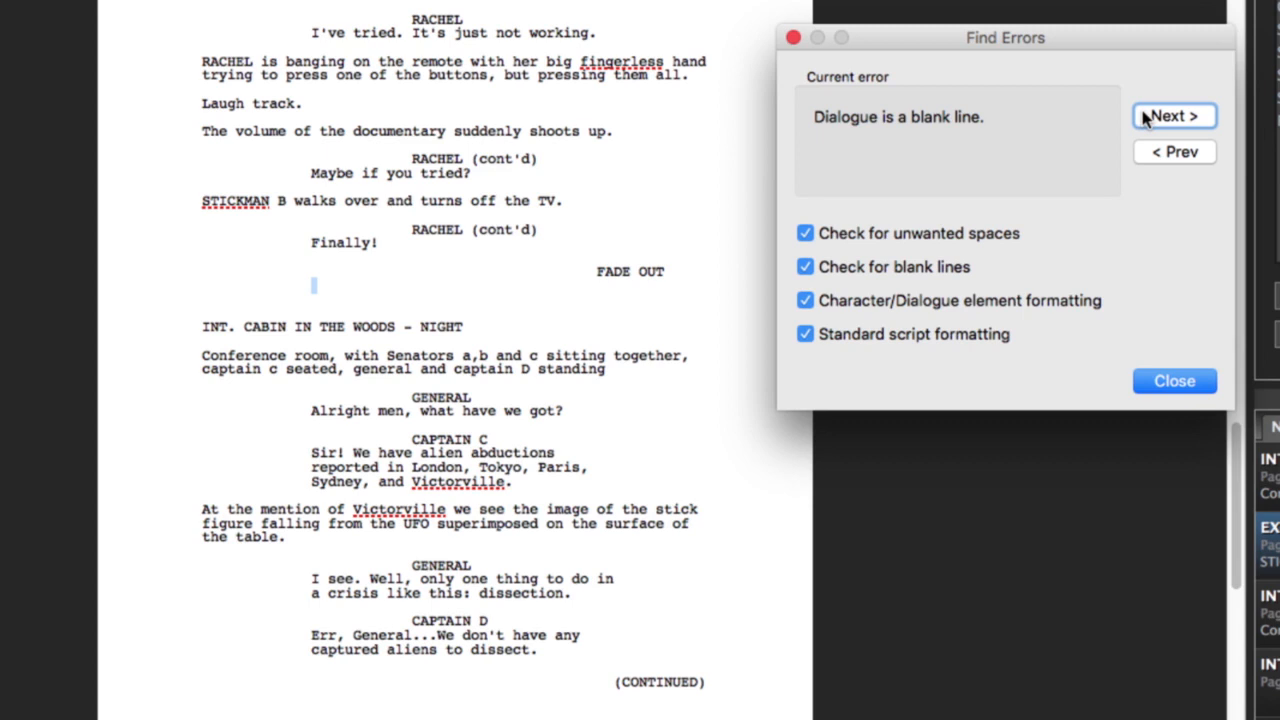
pyautogui.click(1147, 117)
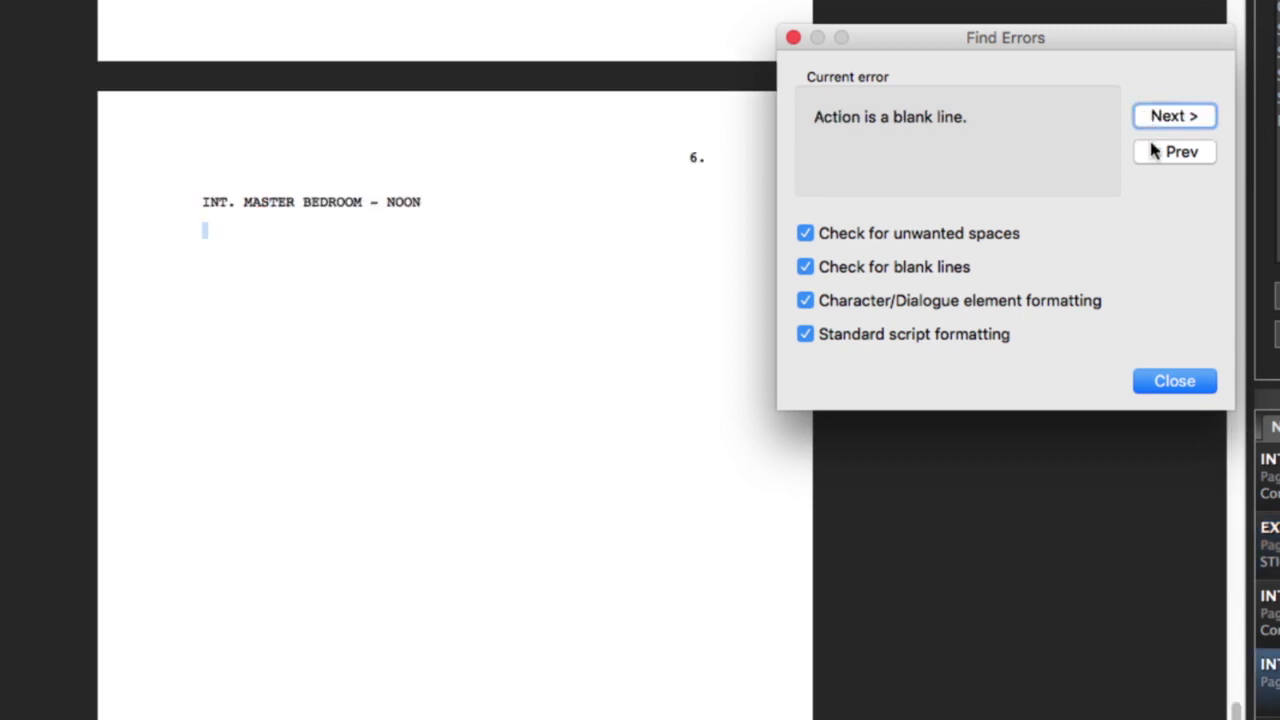
pyautogui.click(1160, 151)
pyautogui.click(1158, 152)
pyautogui.click(1157, 152)
pyautogui.click(1155, 152)
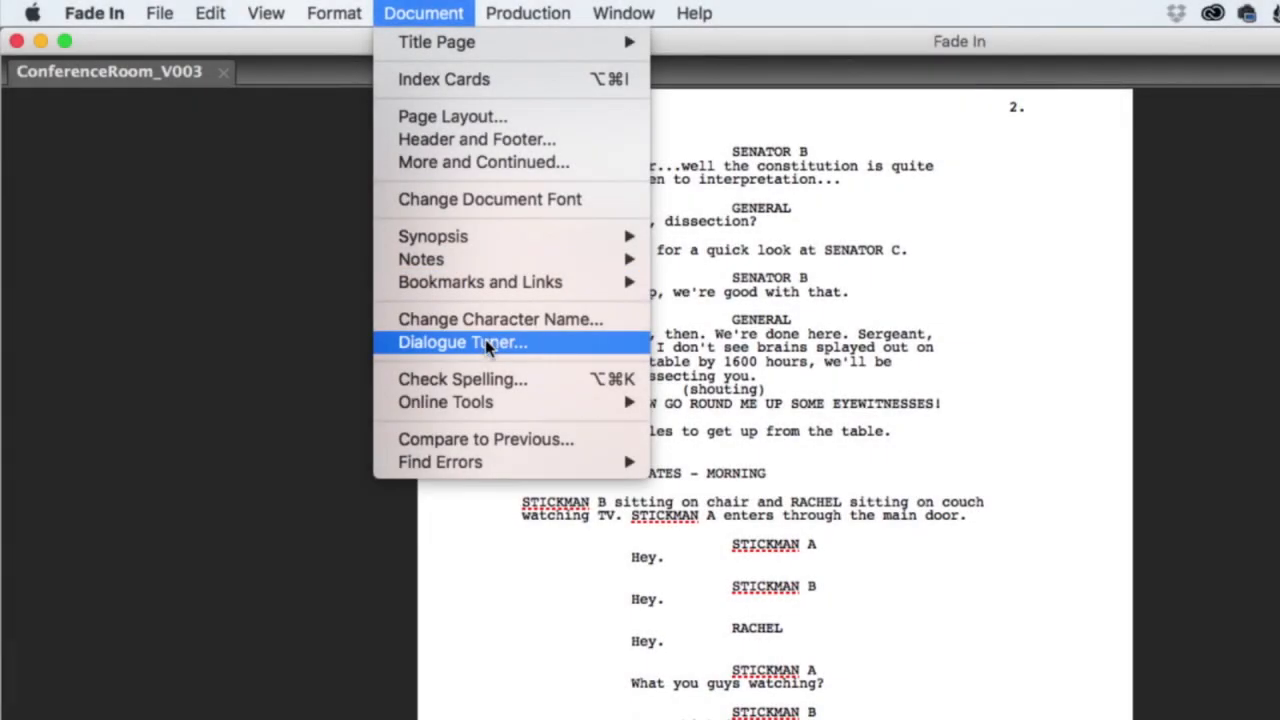
# Step: Review all of the GENERAL character's lines together in the Dialogue Tuner, then close it without editing
pyautogui.click(543, 345)
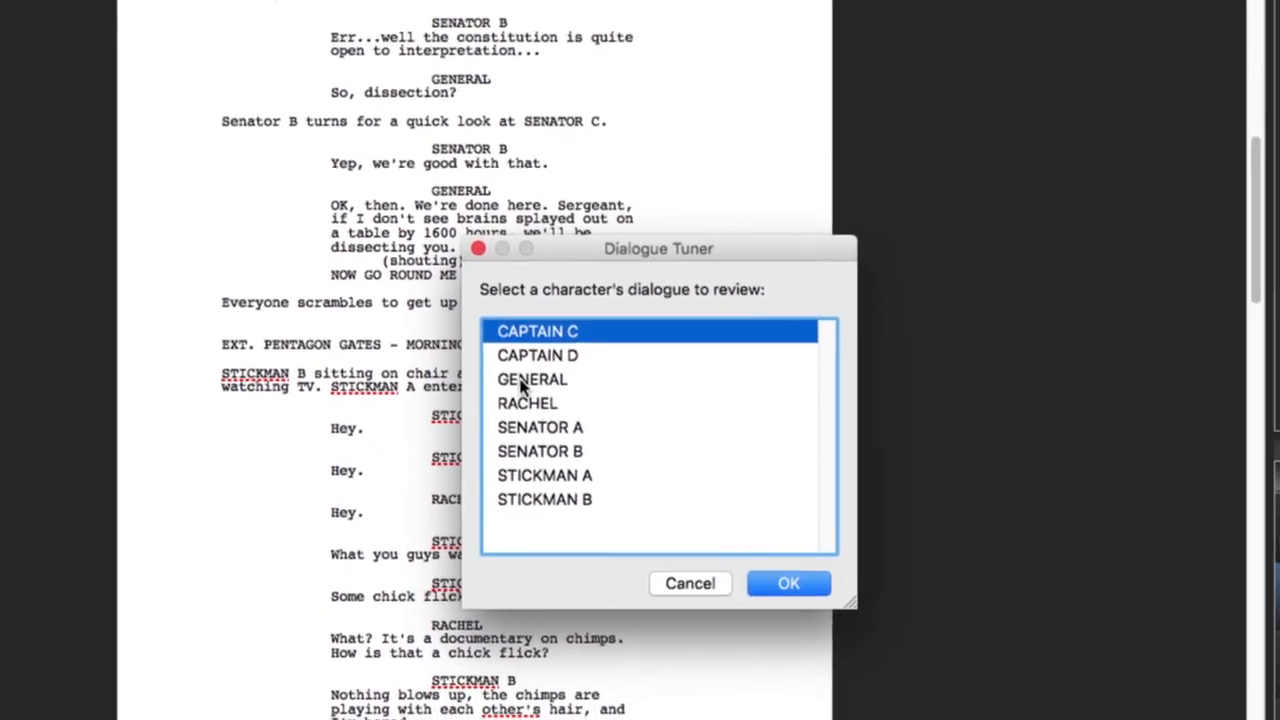
pyautogui.click(617, 421)
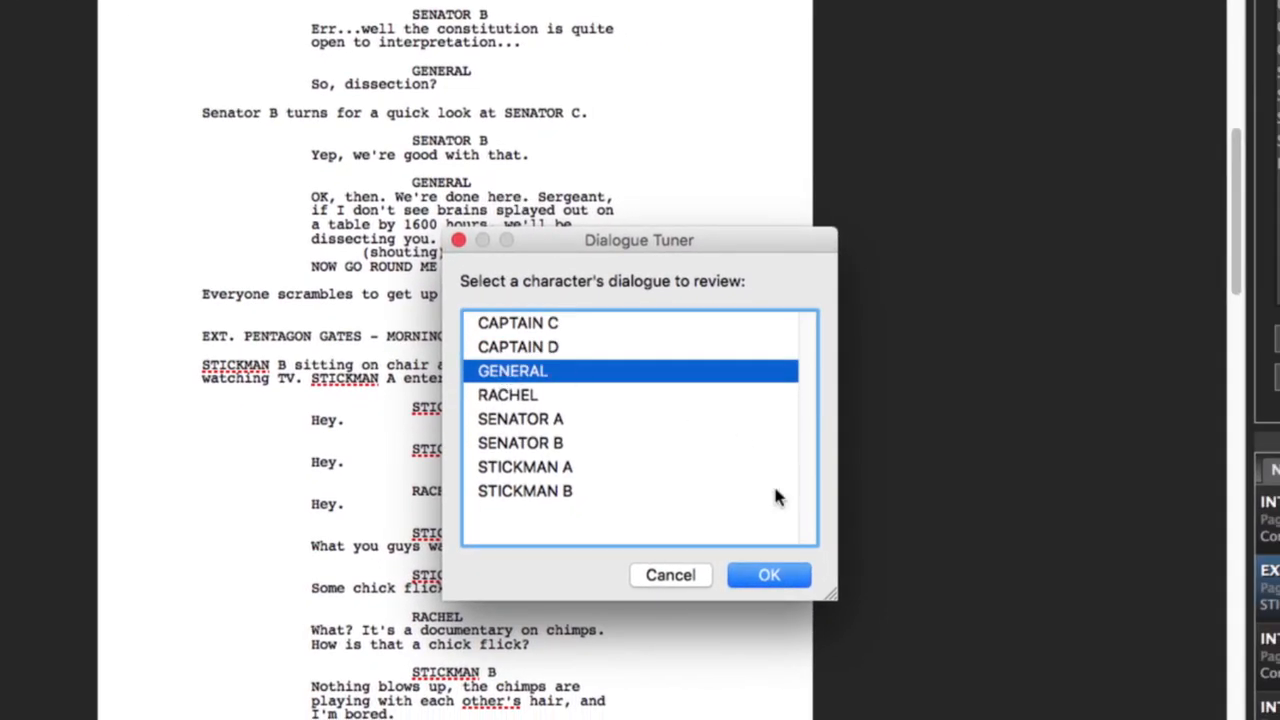
pyautogui.click(768, 576)
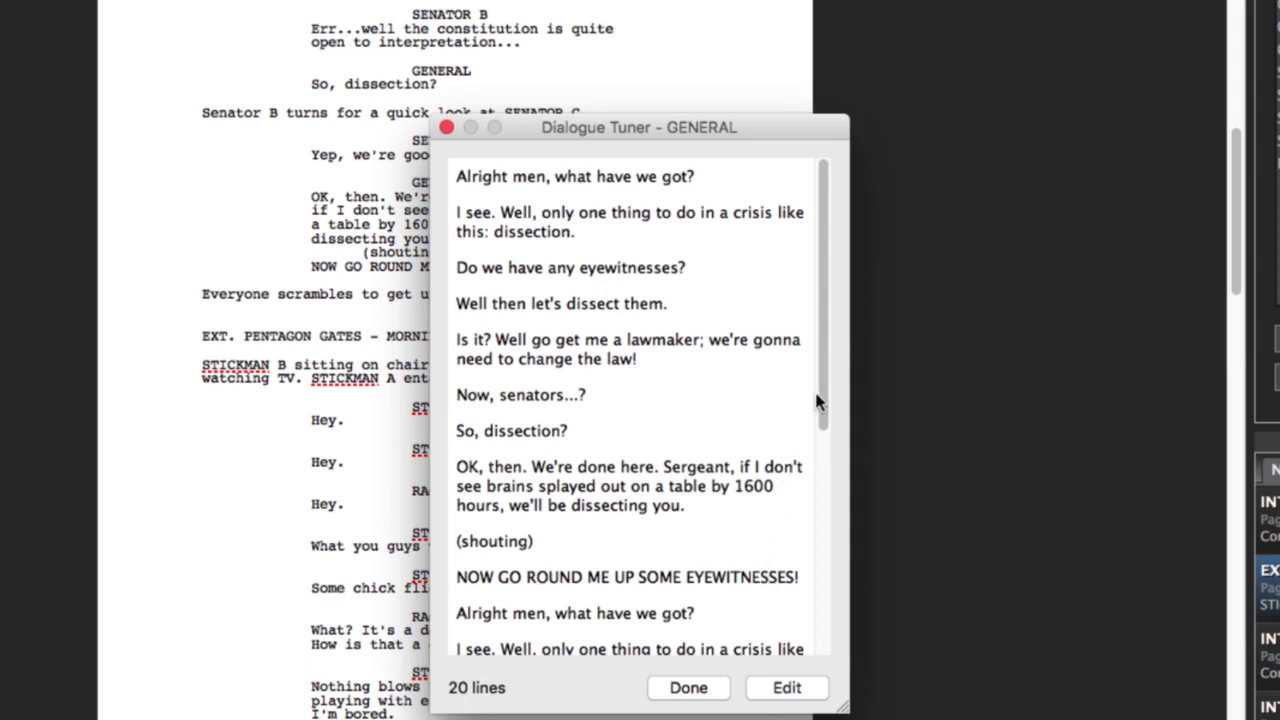
pyautogui.click(700, 690)
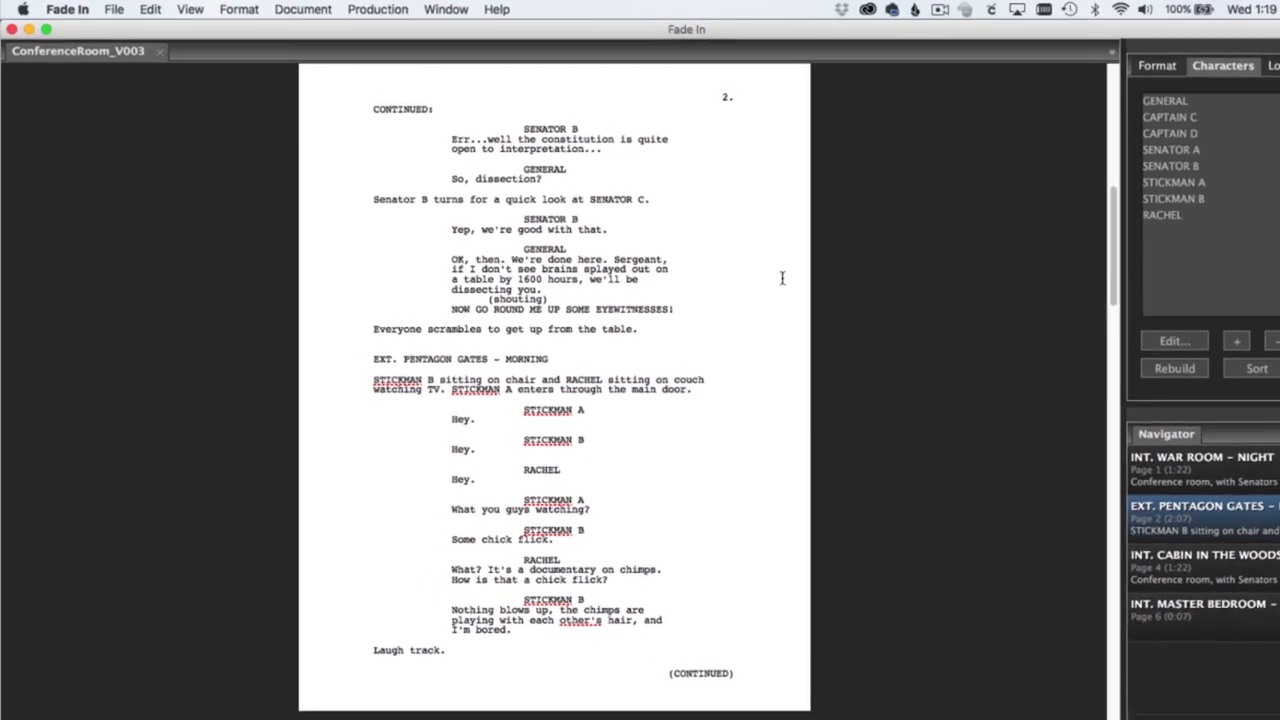
# Step: Examine the page numbering settings and the available numbering modes, then leave without applying changes
pyautogui.click(433, 9)
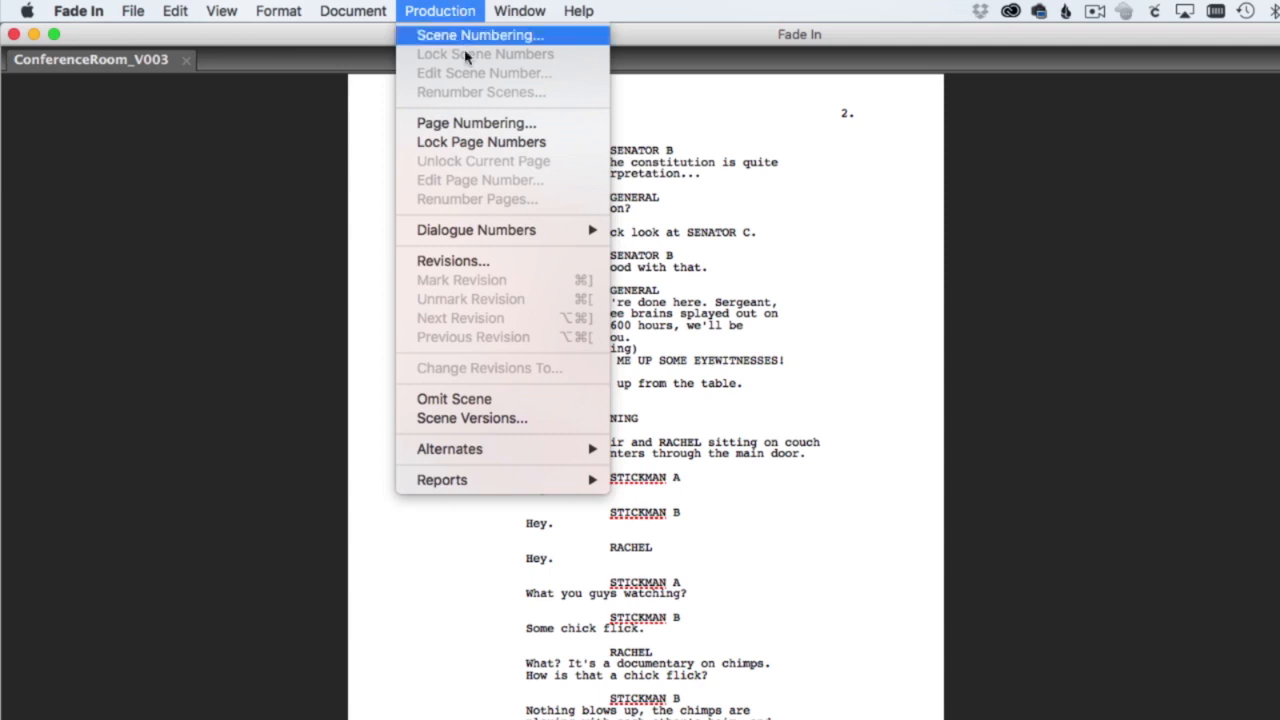
pyautogui.click(538, 124)
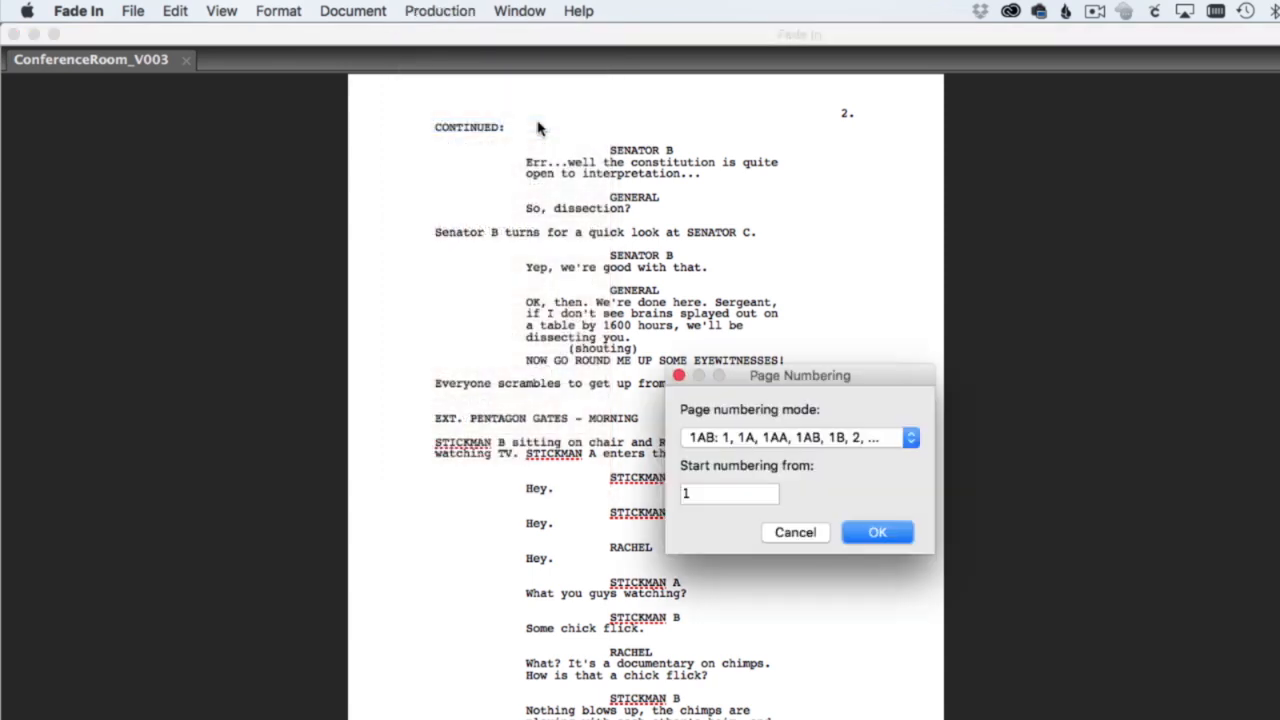
pyautogui.click(892, 444)
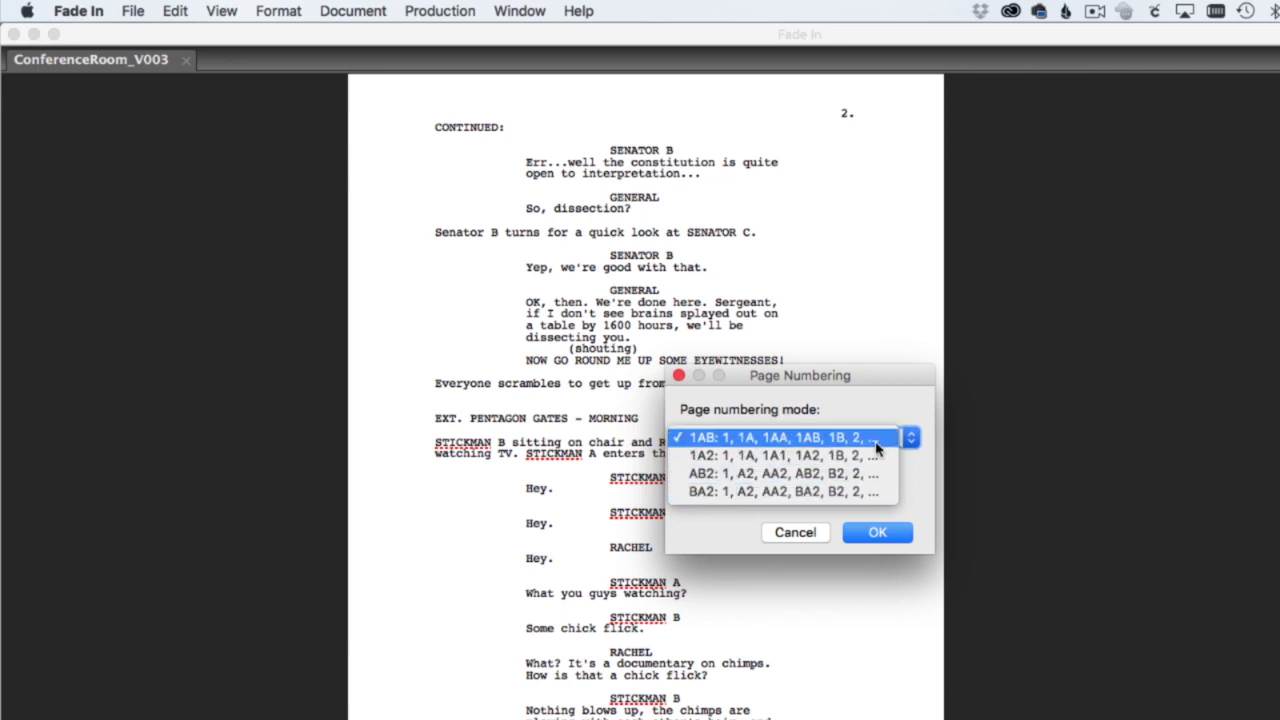
pyautogui.click(877, 441)
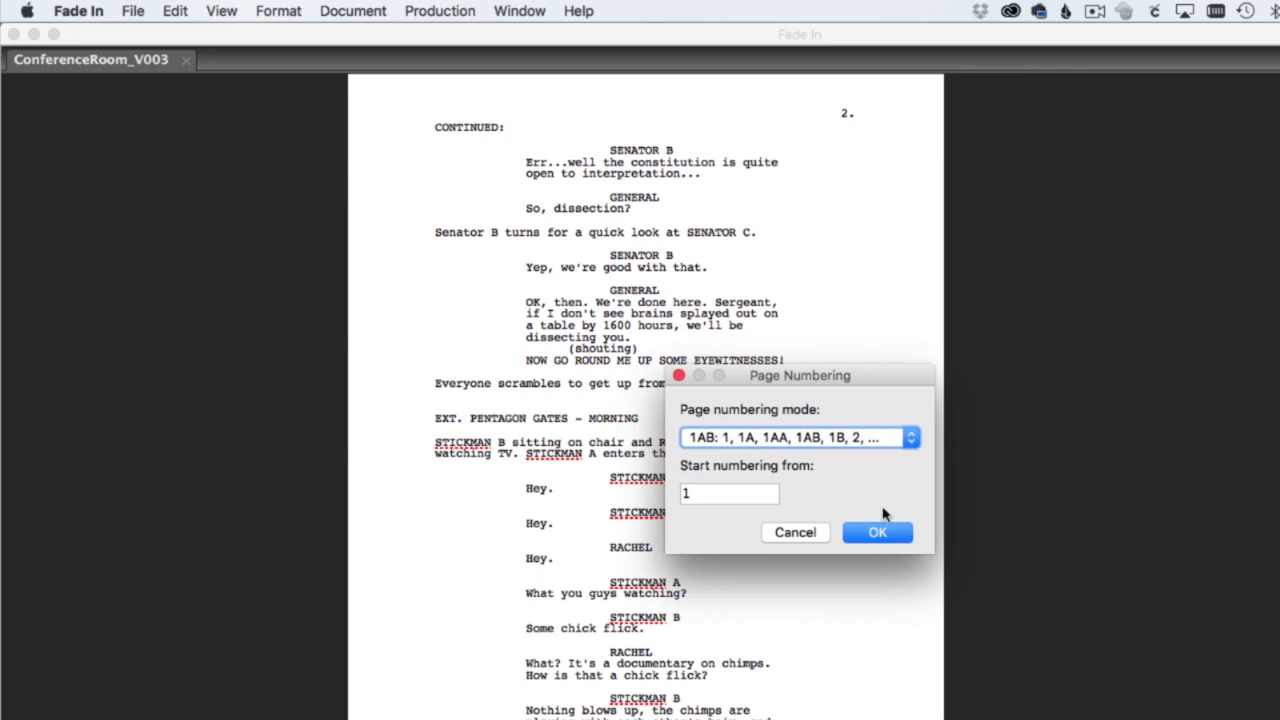
pyautogui.click(803, 533)
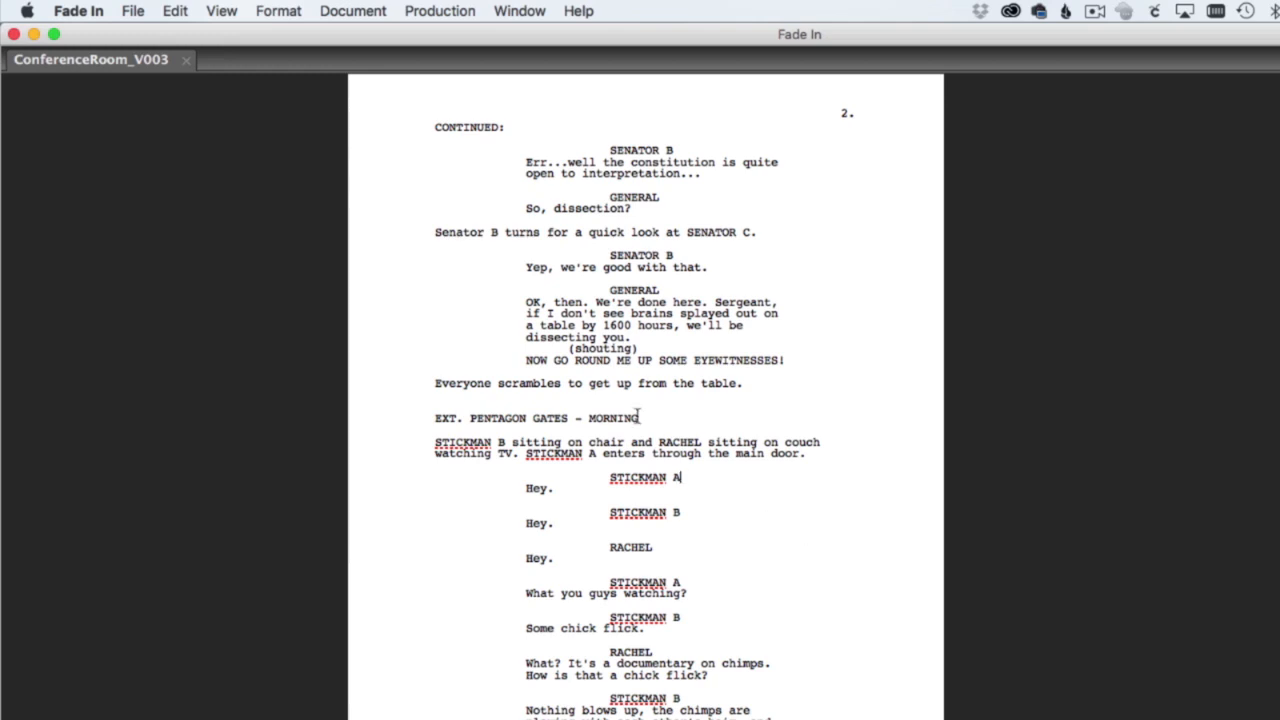
# Step: Lock the page numbers and append "What are we going to do about this rodent problem?" to the General's last line on page 1
pyautogui.click(468, 16)
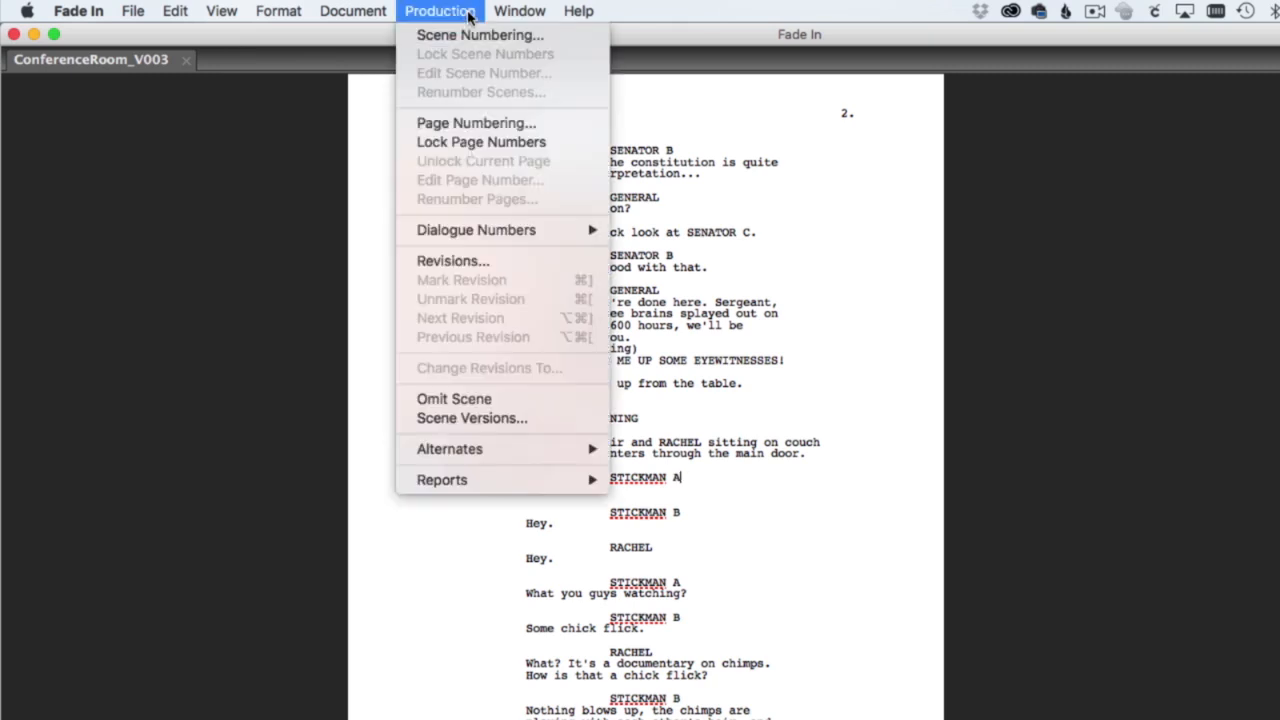
pyautogui.click(563, 148)
pyautogui.scroll(5, 563, 148)
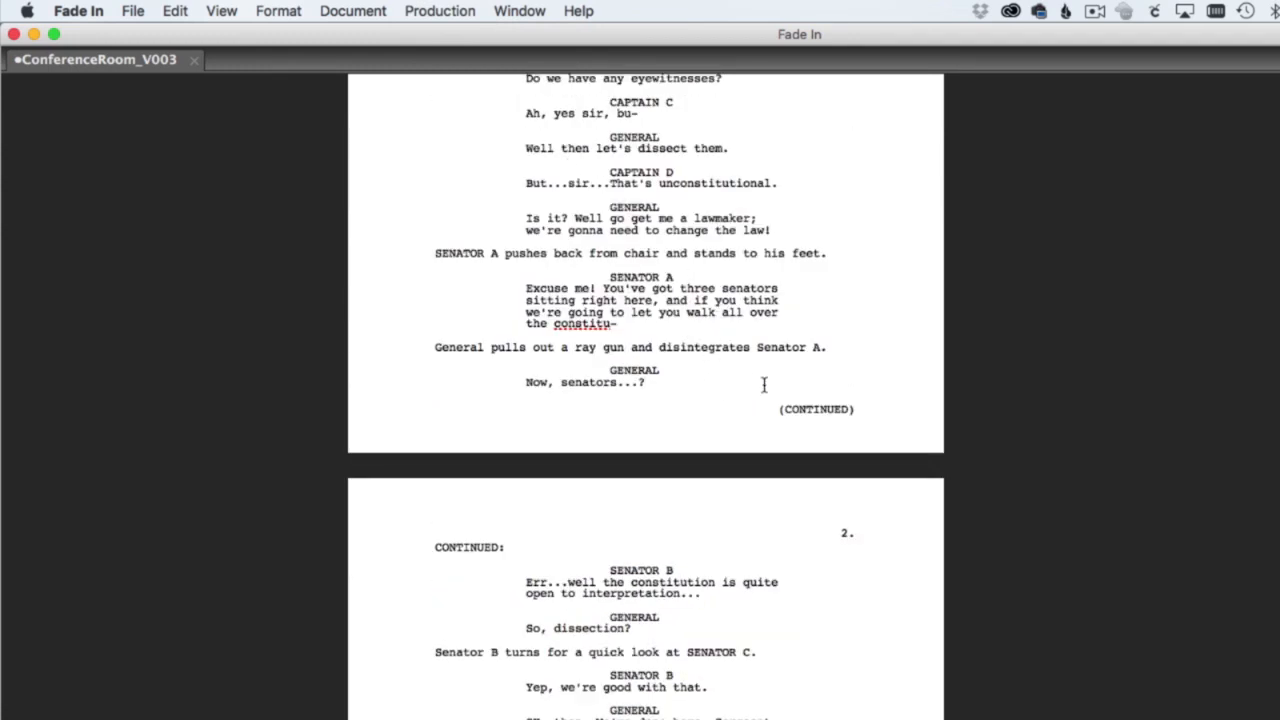
pyautogui.write('What are we going to do abou')
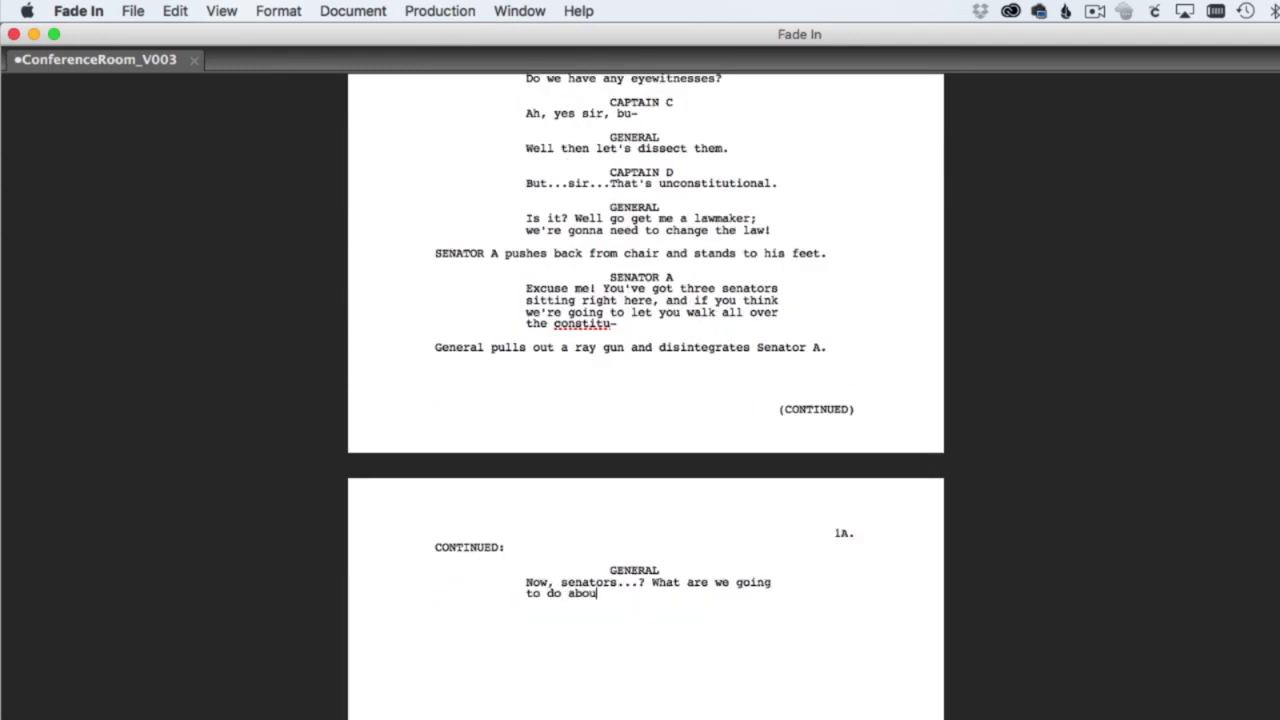
pyautogui.write('t this rodent probel')
pyautogui.press('BackSpace')
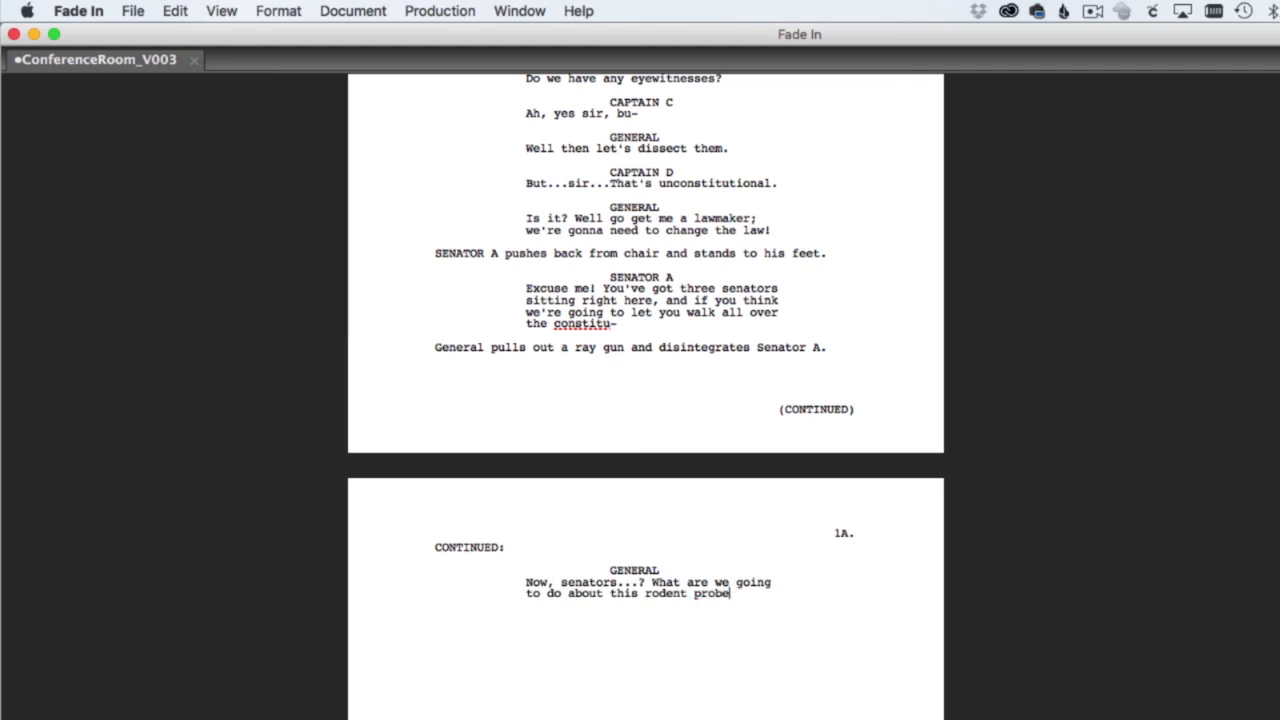
pyautogui.press('BackSpace')
pyautogui.write('lem?')
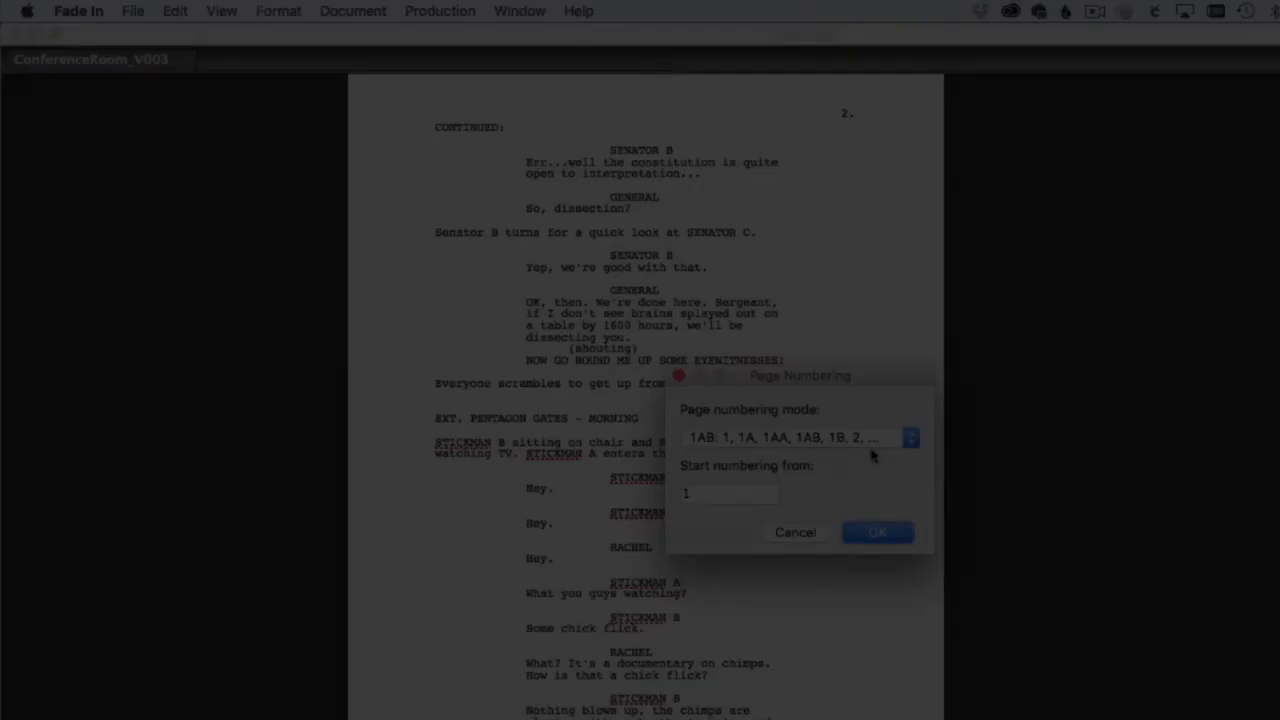
# Step: Compare the page numbering mode options again, keeping the 1AB scheme selected
pyautogui.click(890, 440)
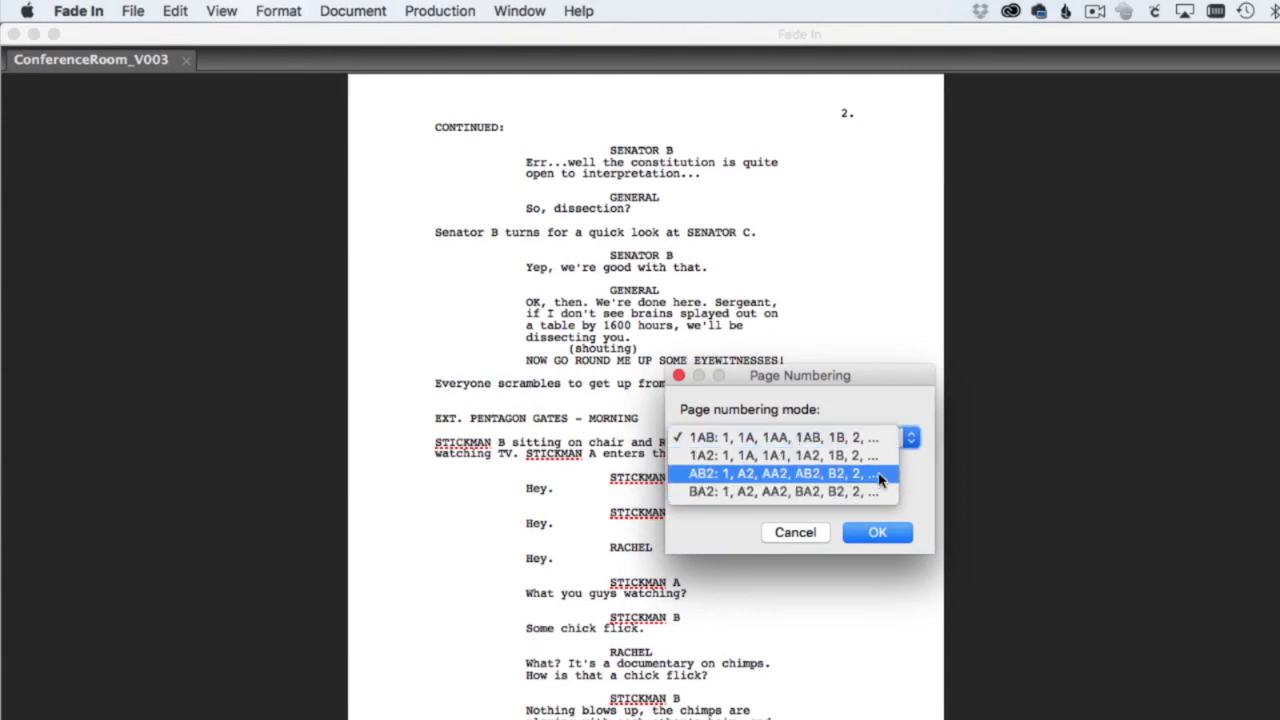
pyautogui.click(881, 440)
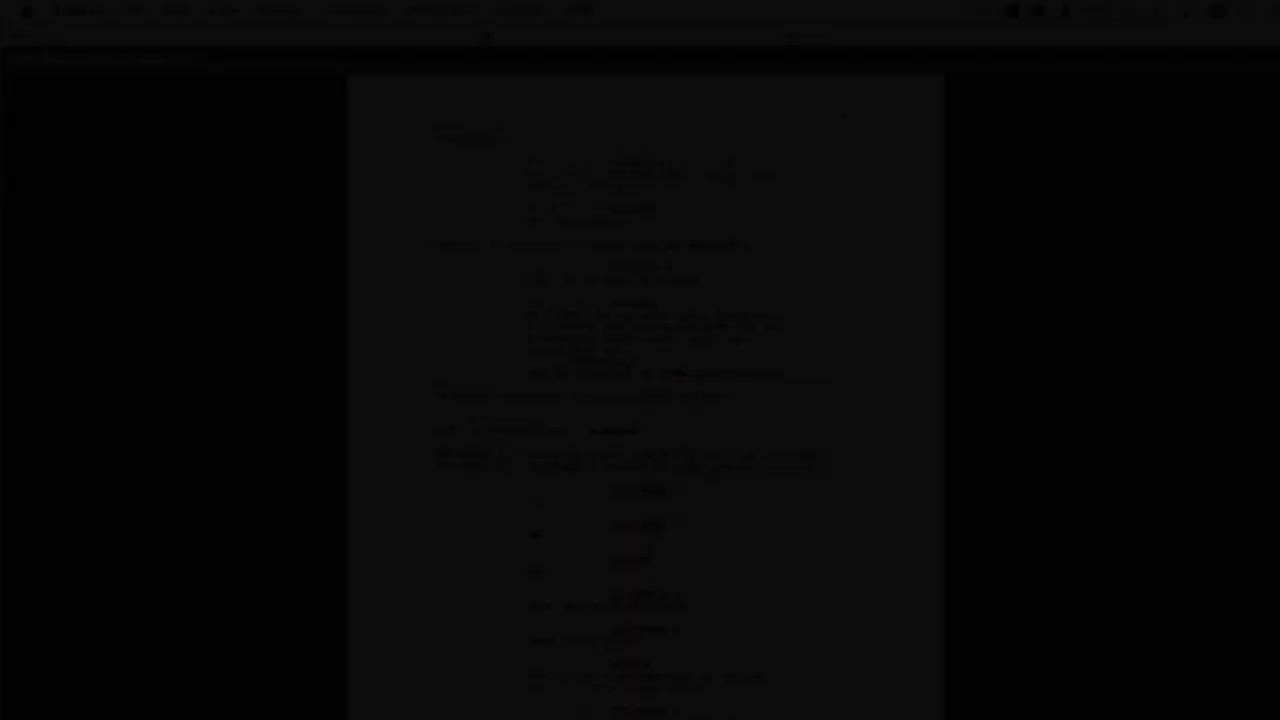
# Step: Turn on scene numbering for the script, in 1AB mode starting from 1 with numbers on both sides
pyautogui.click(462, 18)
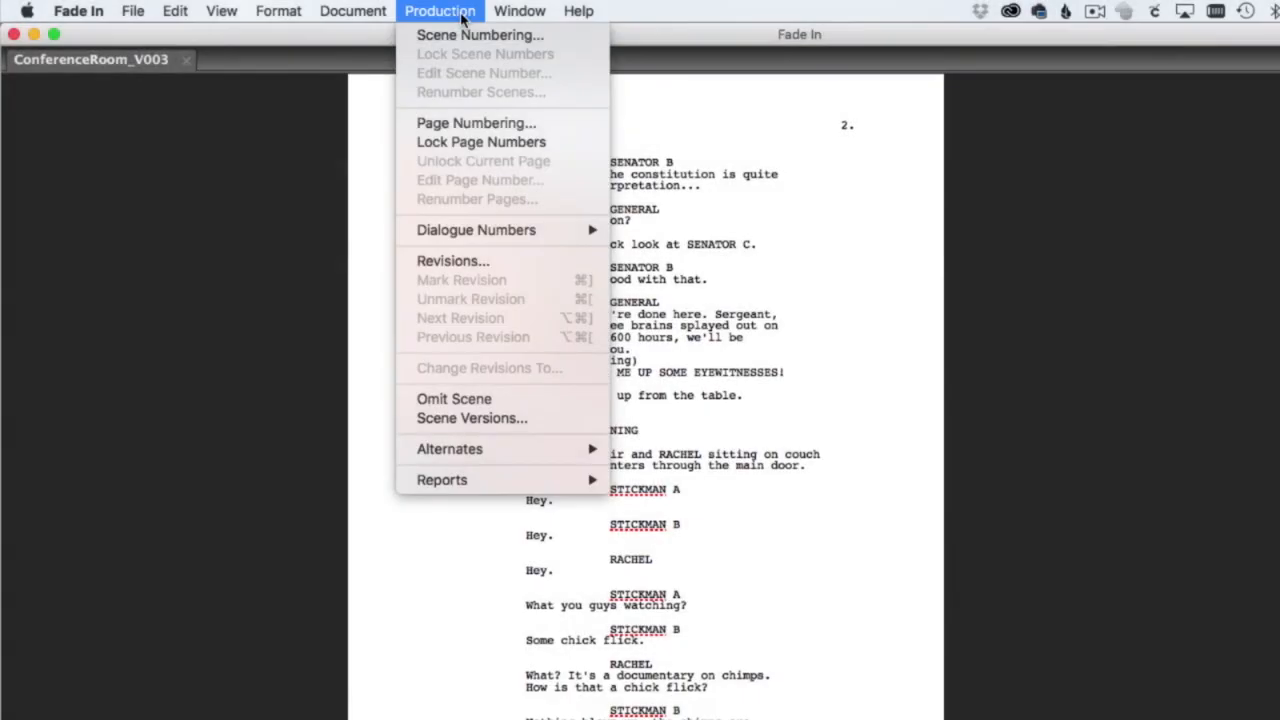
pyautogui.click(553, 38)
pyautogui.click(677, 312)
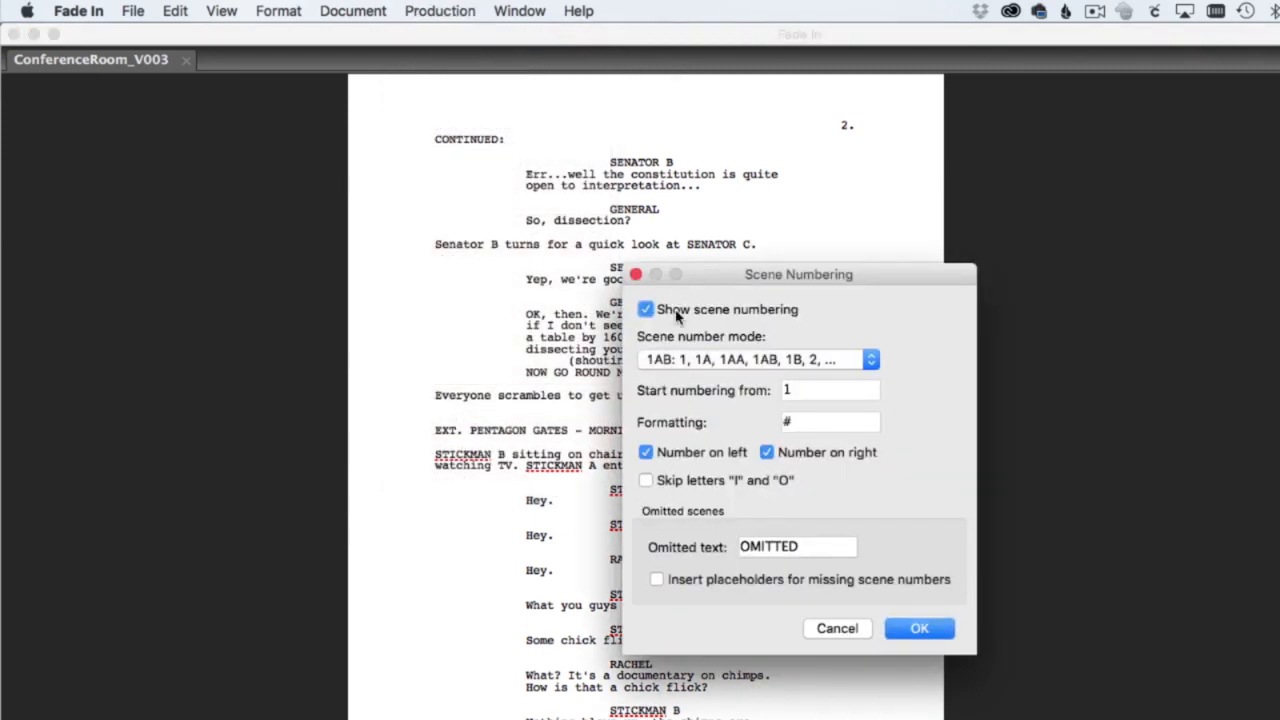
pyautogui.click(920, 628)
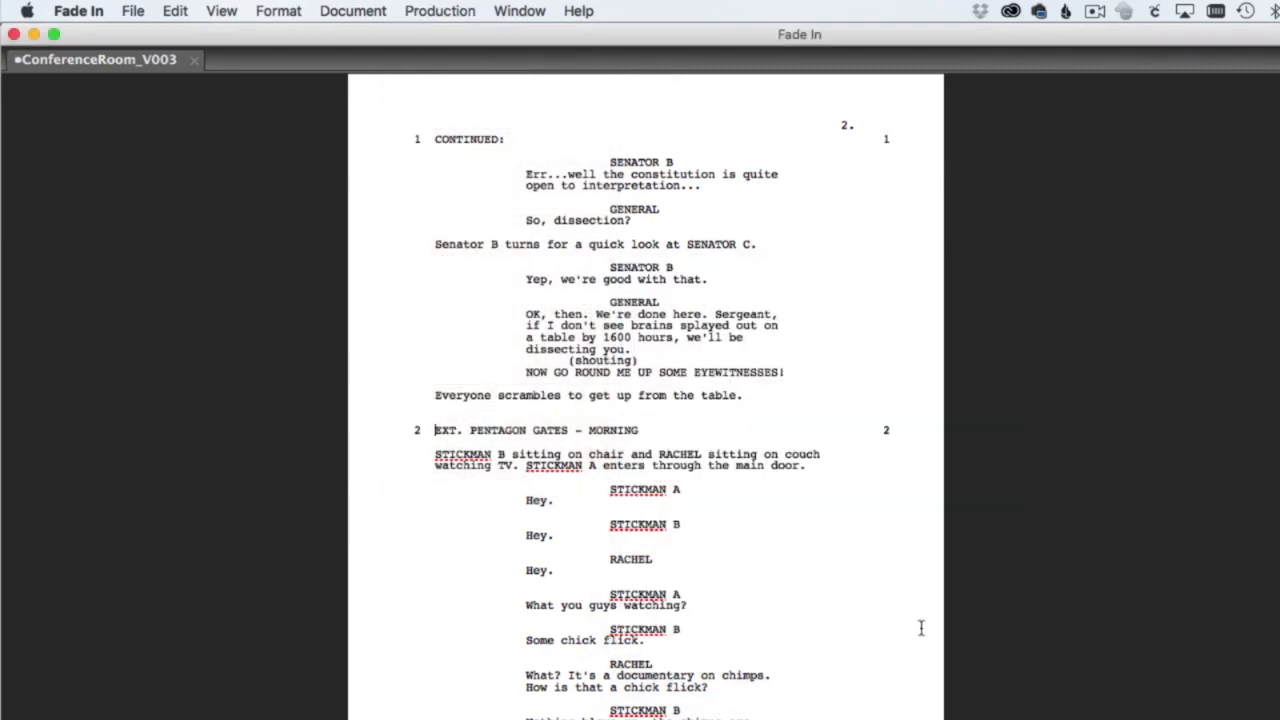
# Step: Lock the scene numbers and insert the heading "EXT. CONDO LIVING ROOM - MORNING" before the Pentagon Gates scene
pyautogui.click(462, 12)
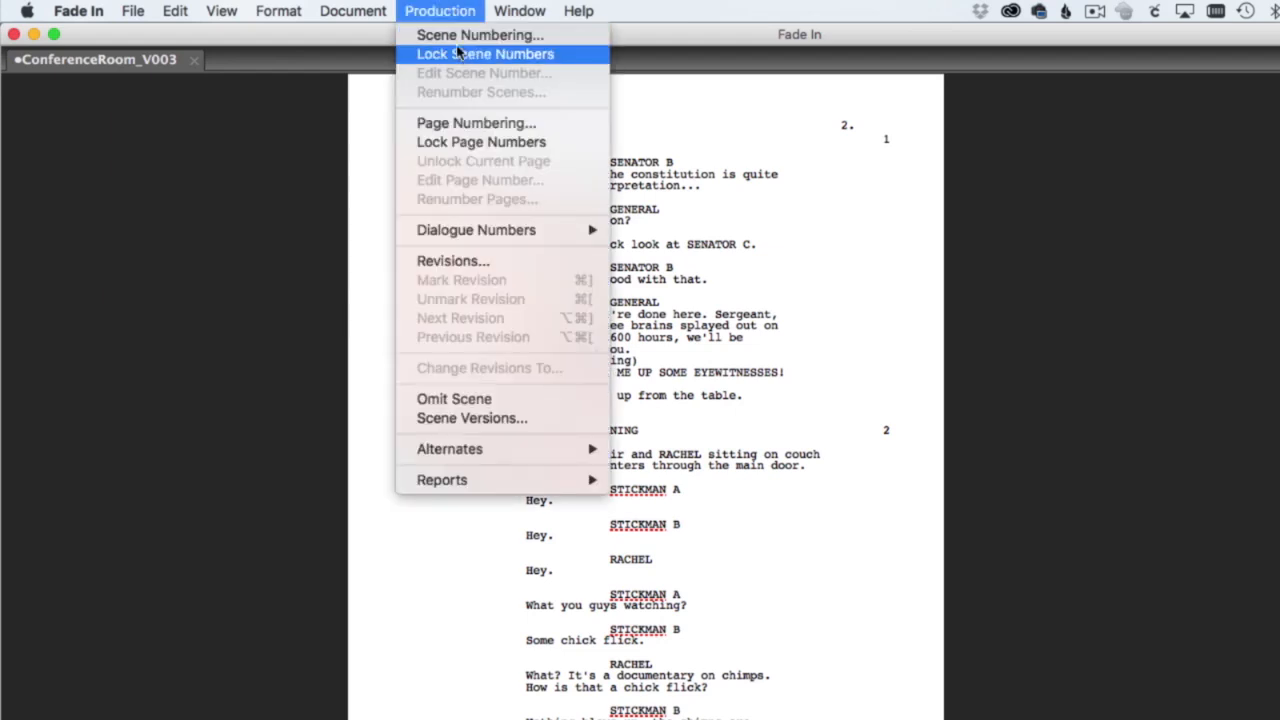
pyautogui.click(555, 58)
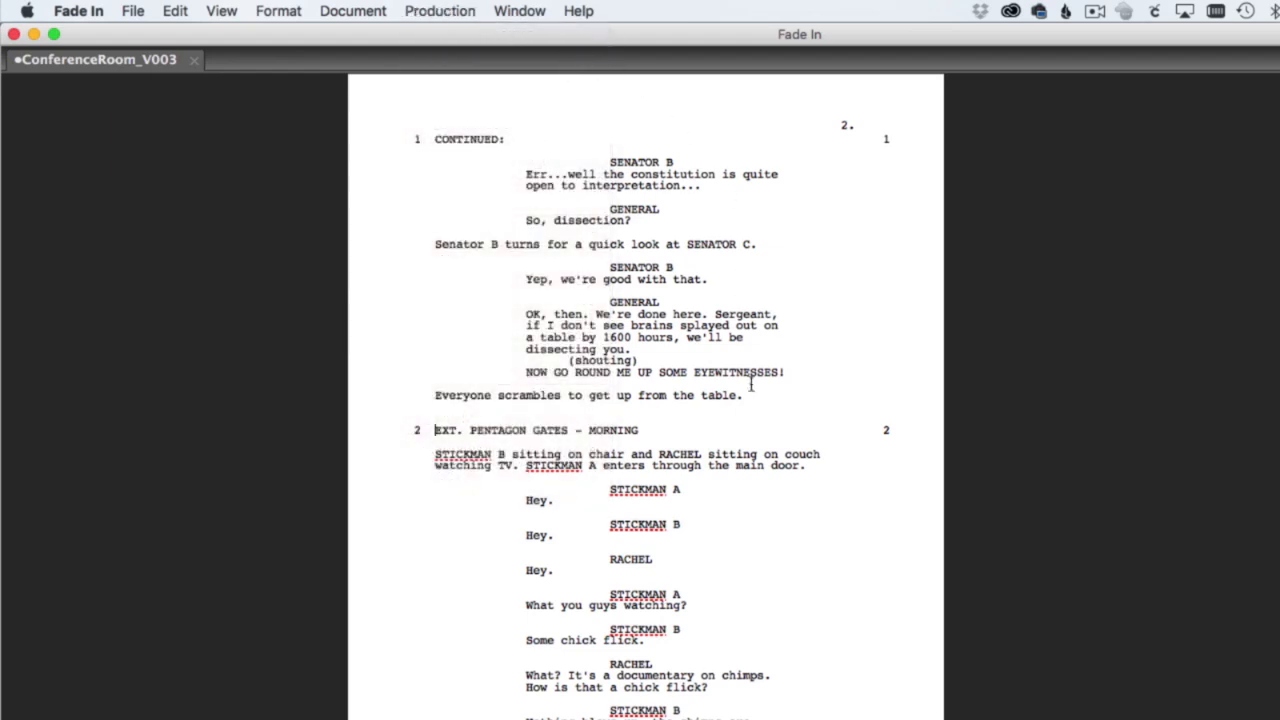
pyautogui.press('Return')
pyautogui.write('EXT. CONDO LIVIN')
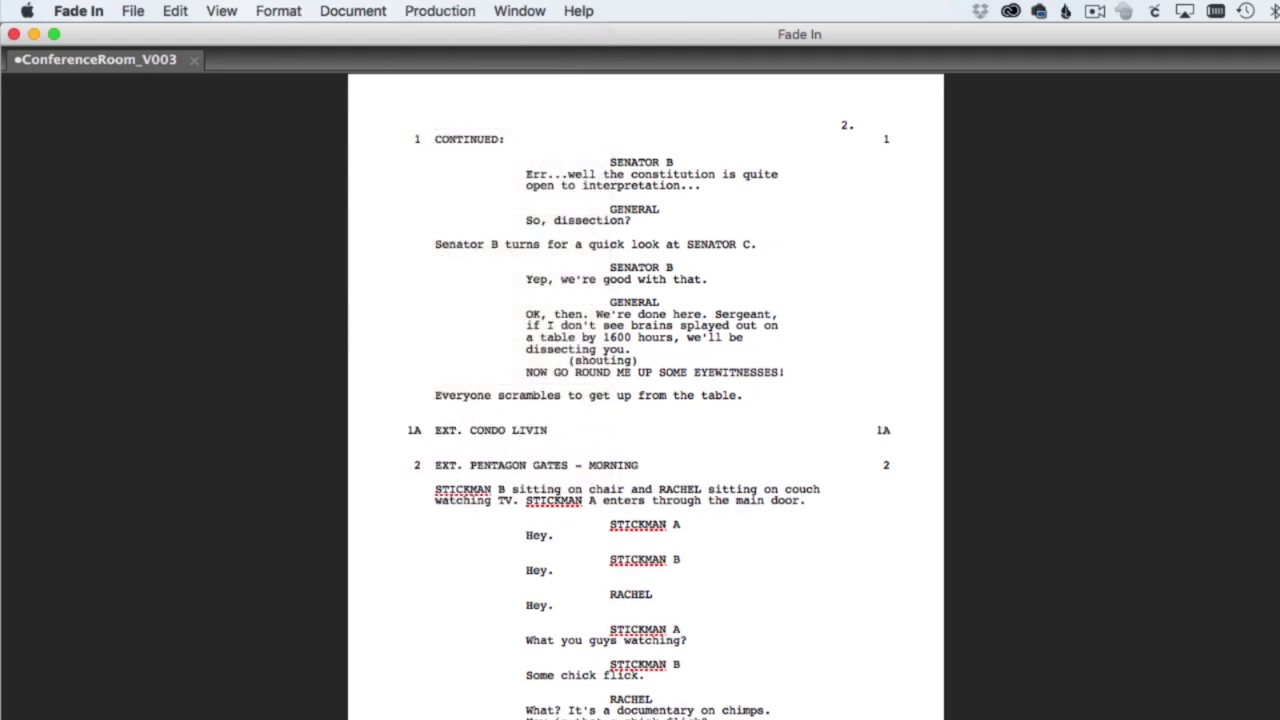
pyautogui.write('G ROOM - MORNING')
pyautogui.press('Return')
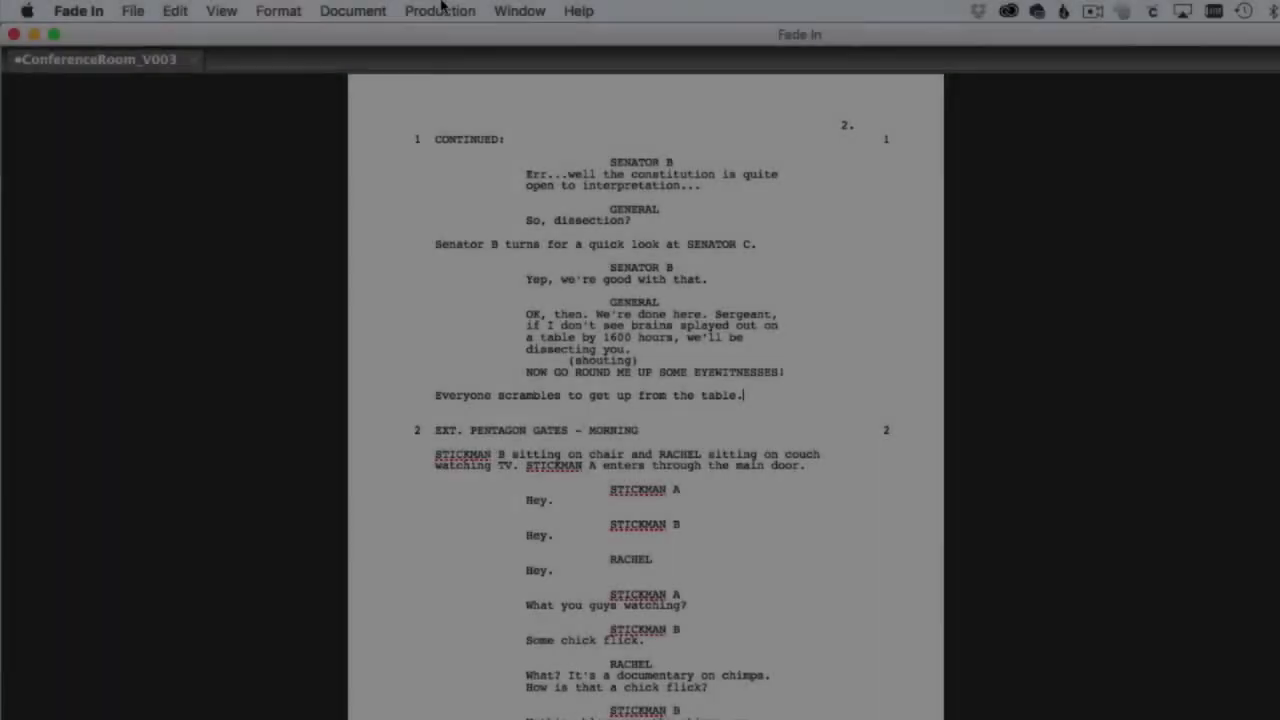
# Step: Turn on dialogue numbering in the (123) format, starting at 1
pyautogui.click(440, 10)
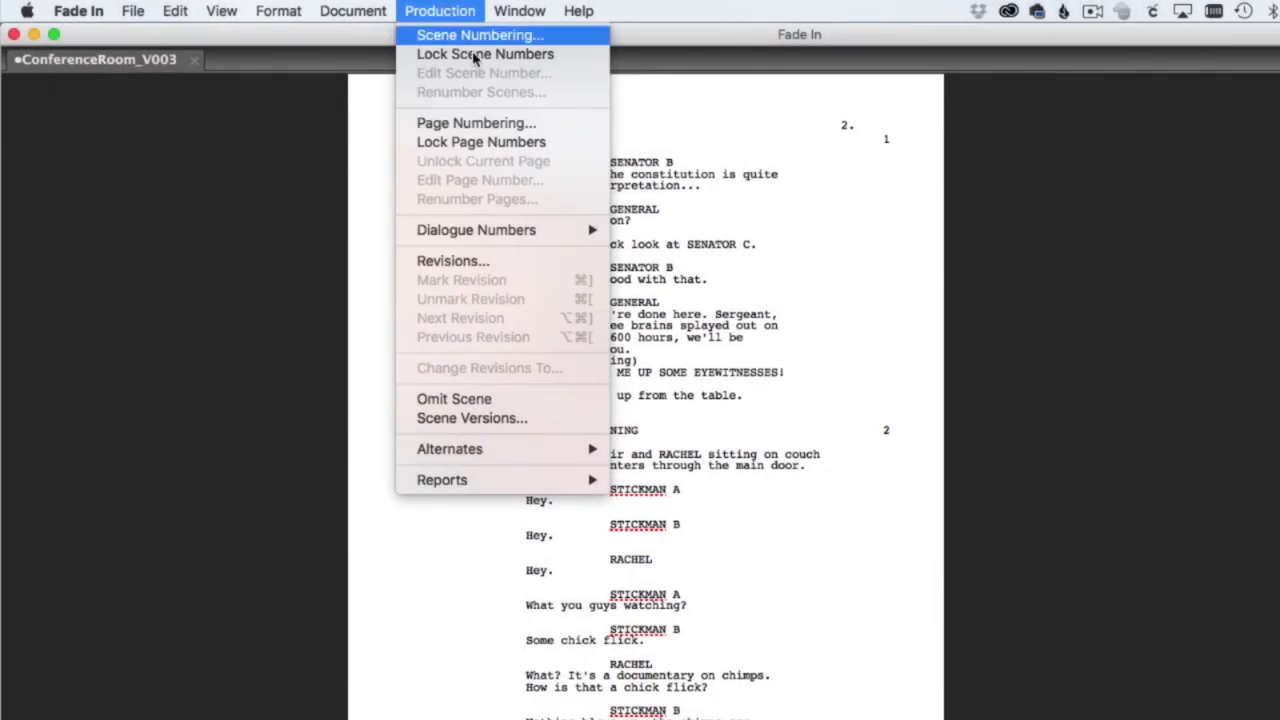
pyautogui.moveTo(517, 230)
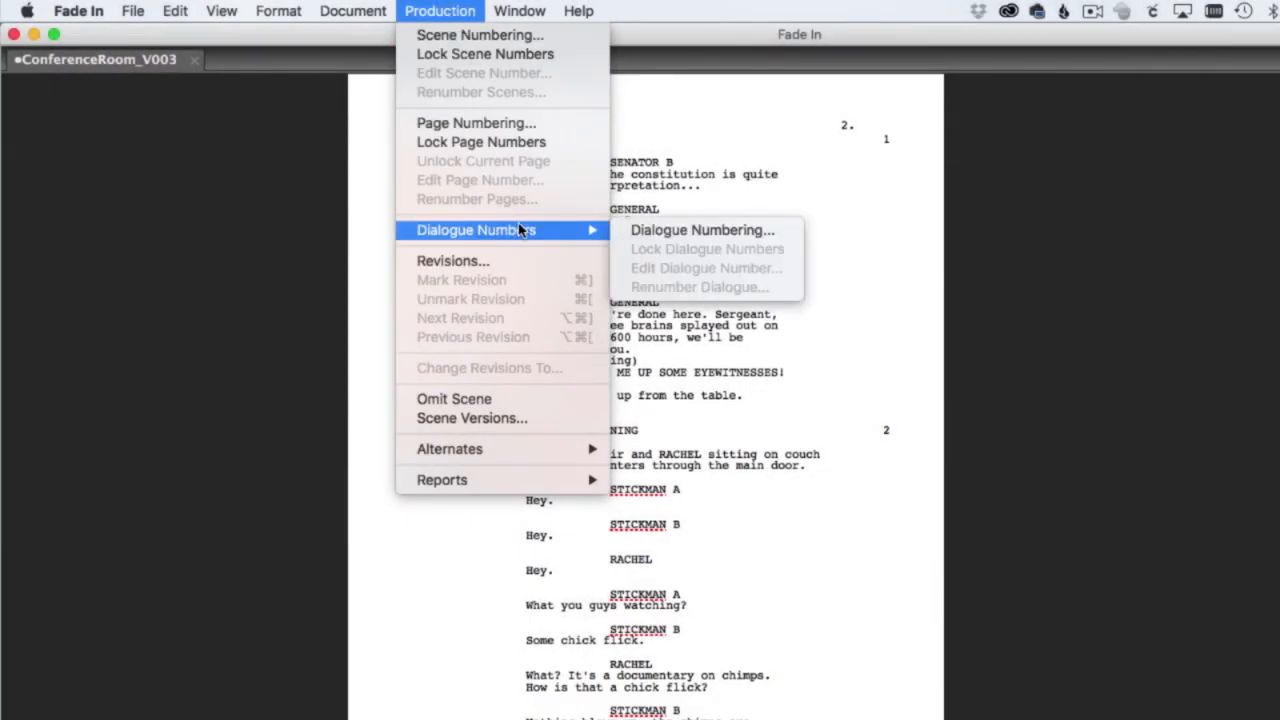
pyautogui.click(655, 232)
pyautogui.click(800, 401)
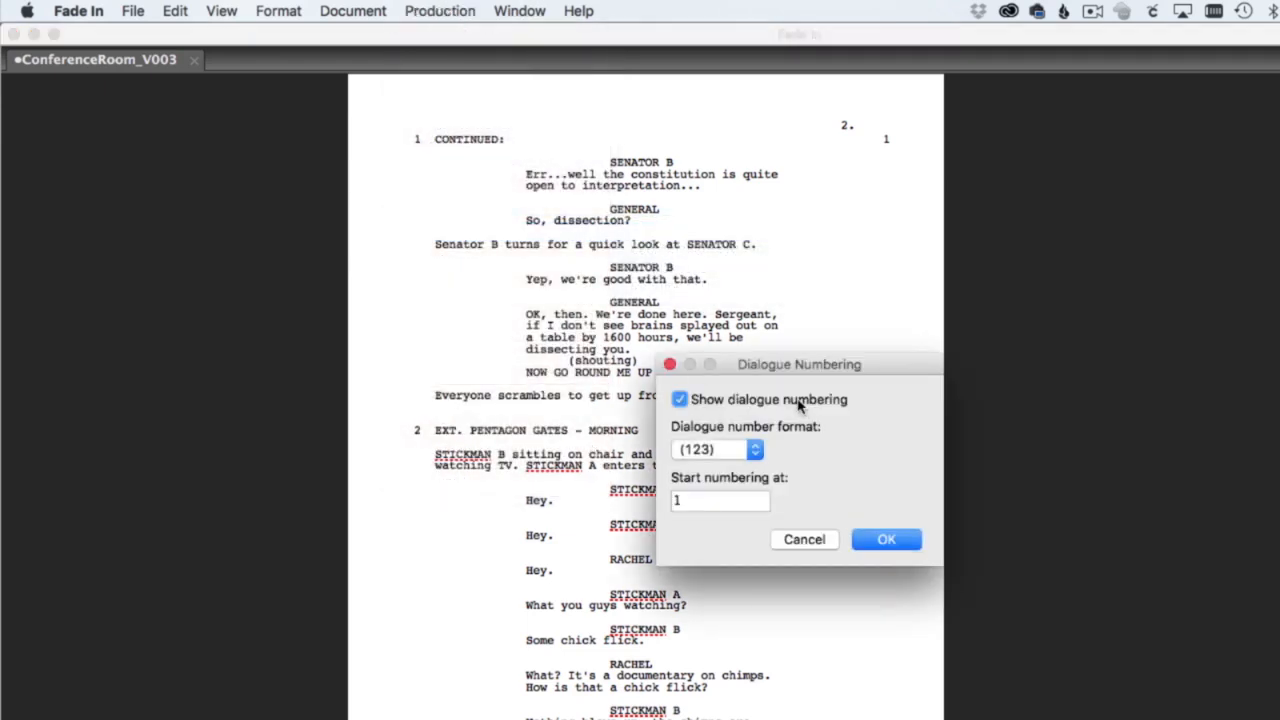
pyautogui.click(898, 543)
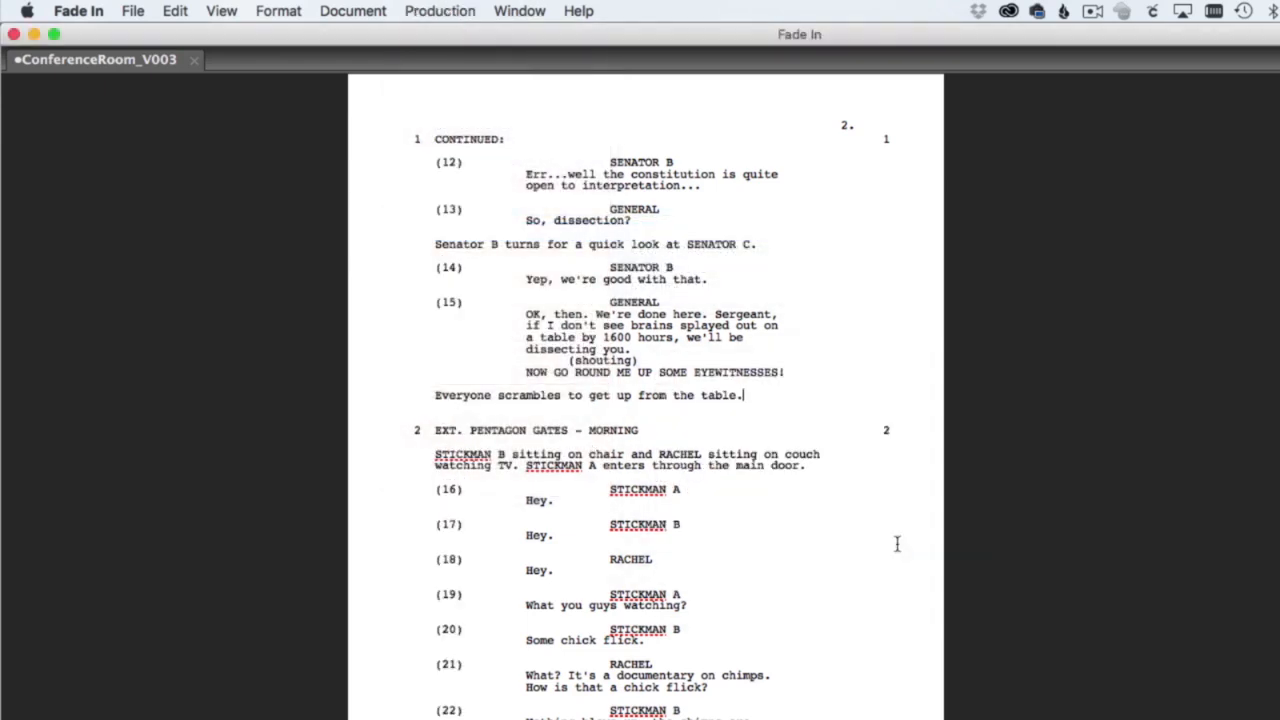
# Step: Check the available dialogue numbering options
pyautogui.click(465, 11)
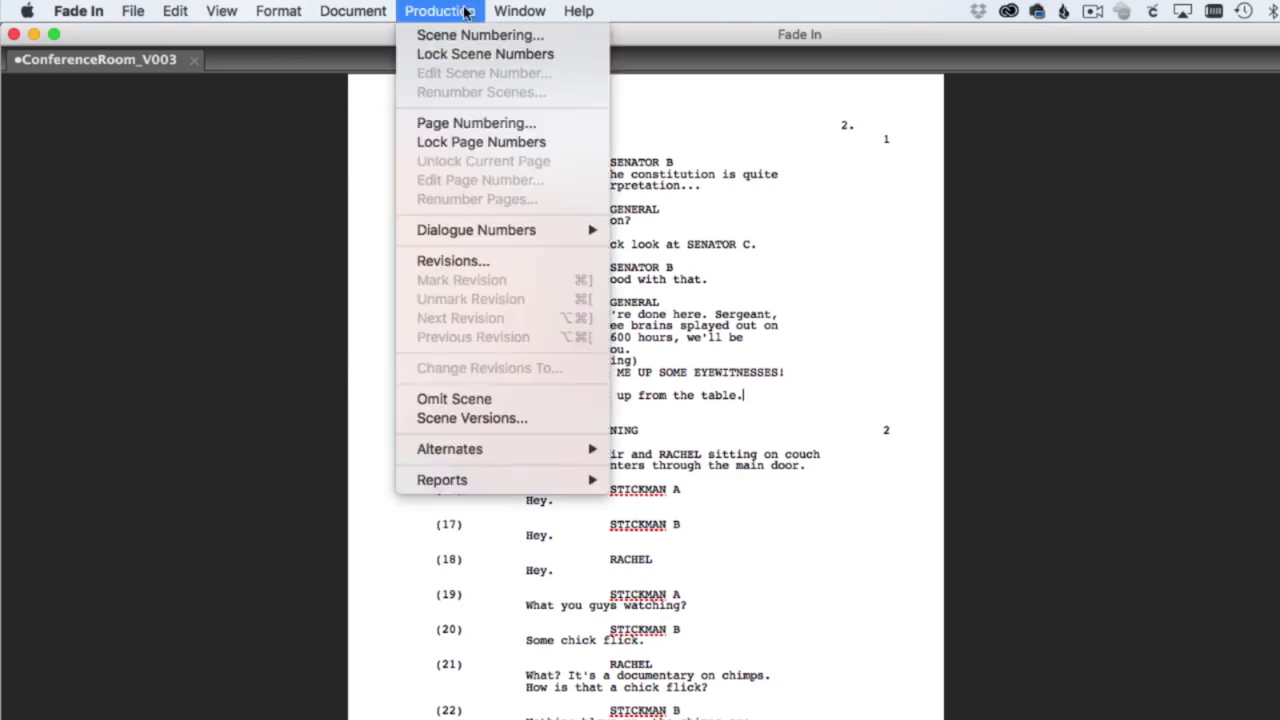
pyautogui.moveTo(585, 230)
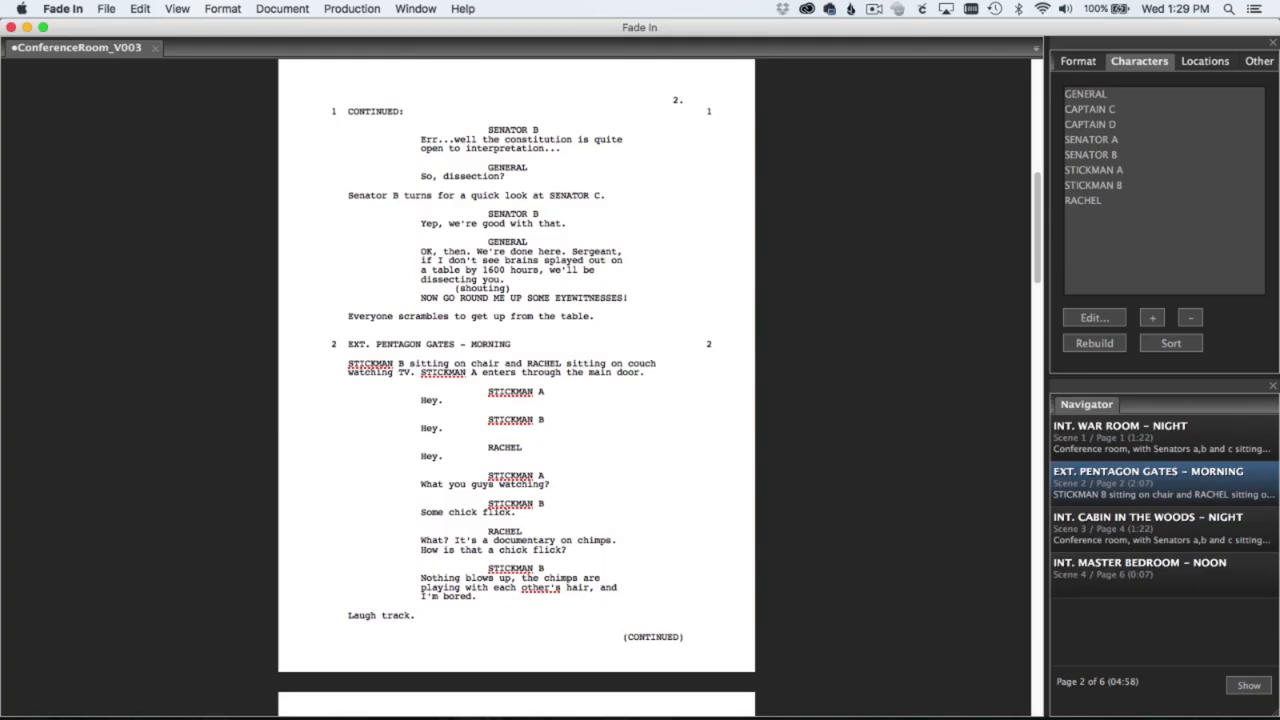
# Step: Review the colours in the script's revision sets and inspect the Green revision's name, colour and mark
pyautogui.click(352, 8)
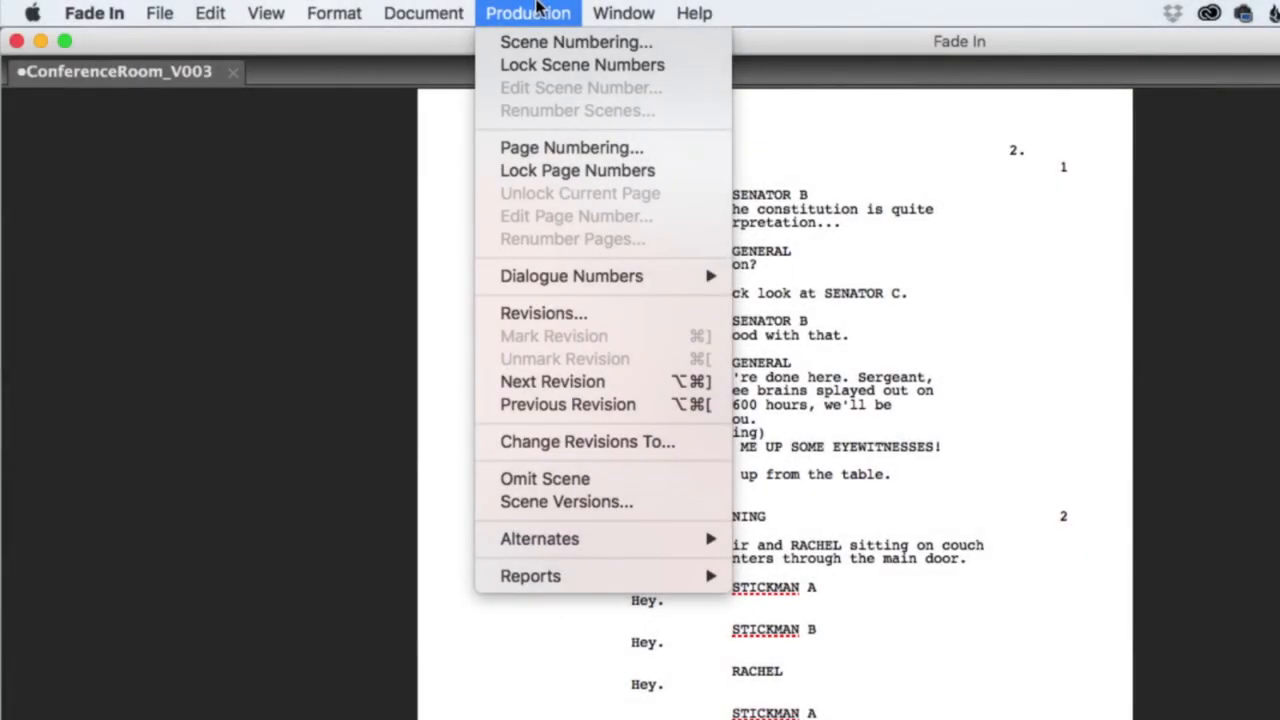
pyautogui.click(628, 314)
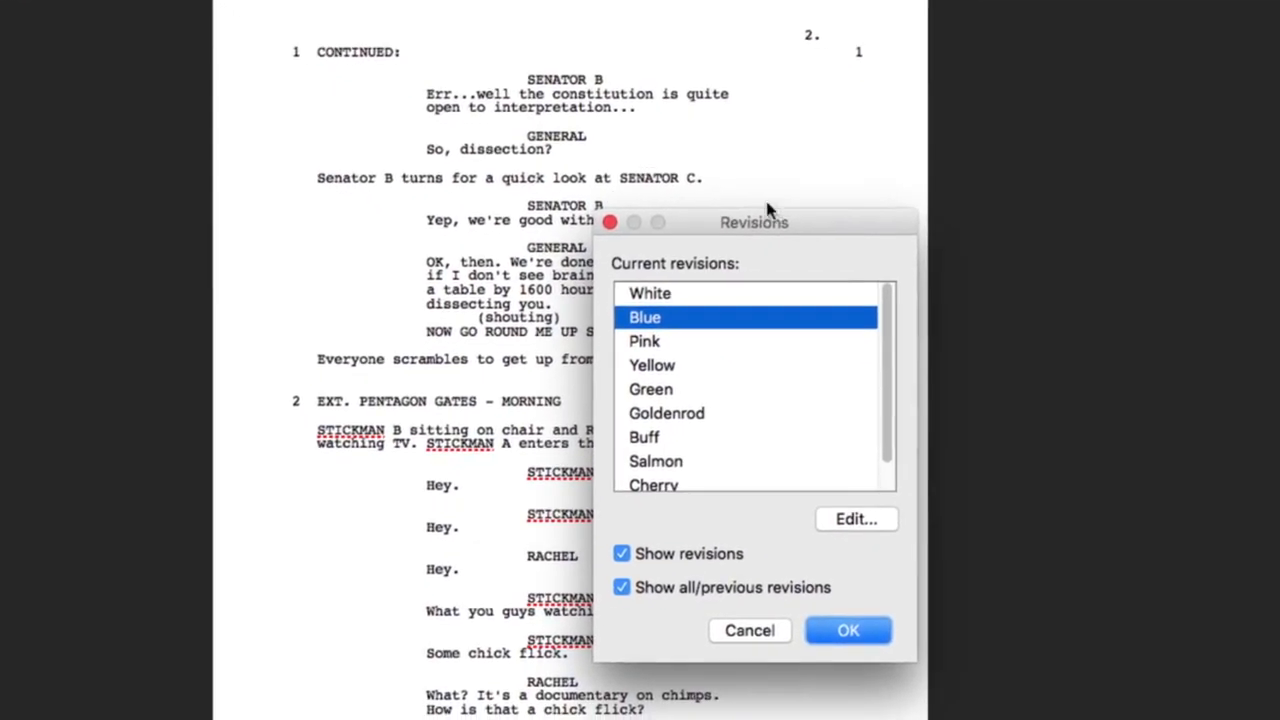
pyautogui.click(741, 455)
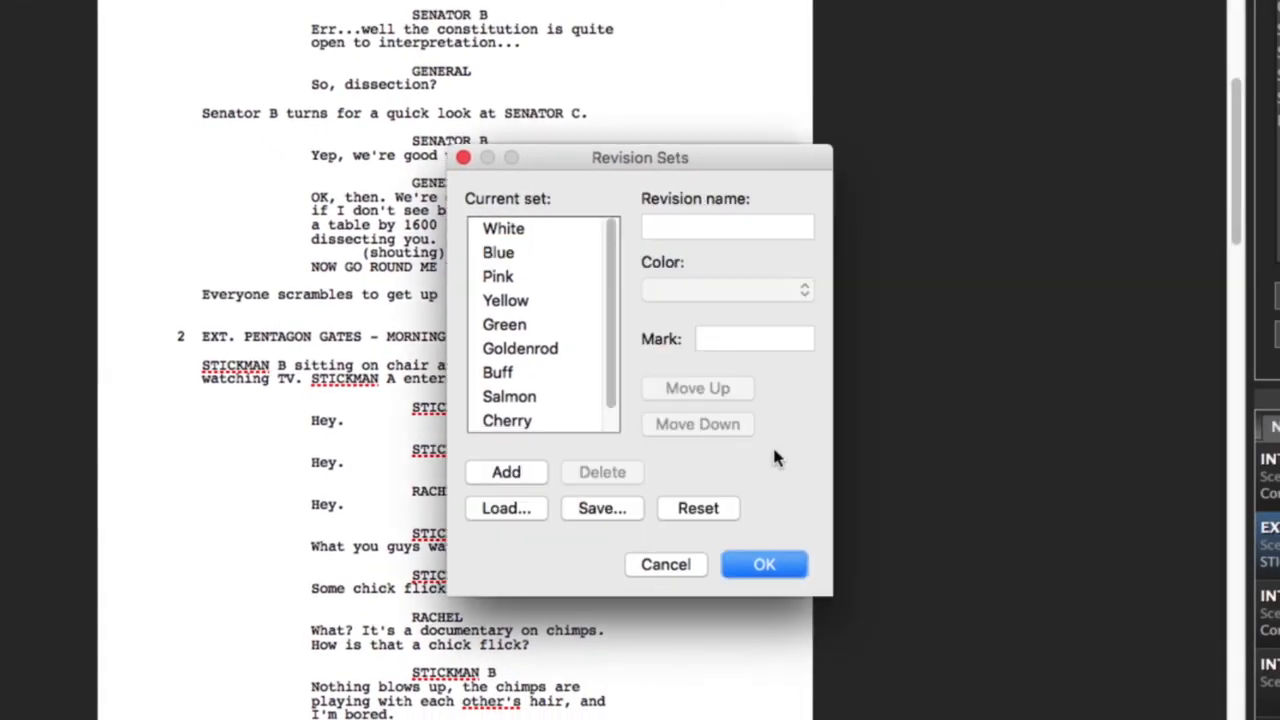
pyautogui.scroll(-1, 605, 260)
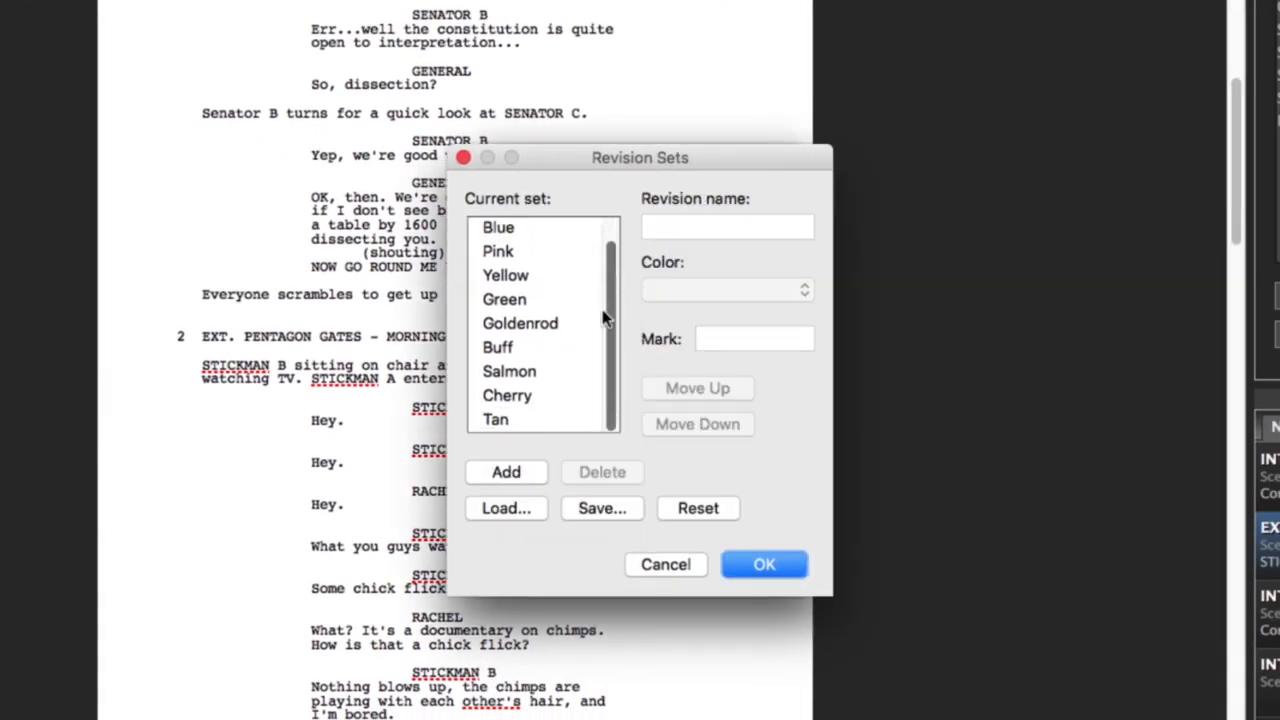
pyautogui.scroll(1, 603, 271)
pyautogui.click(537, 328)
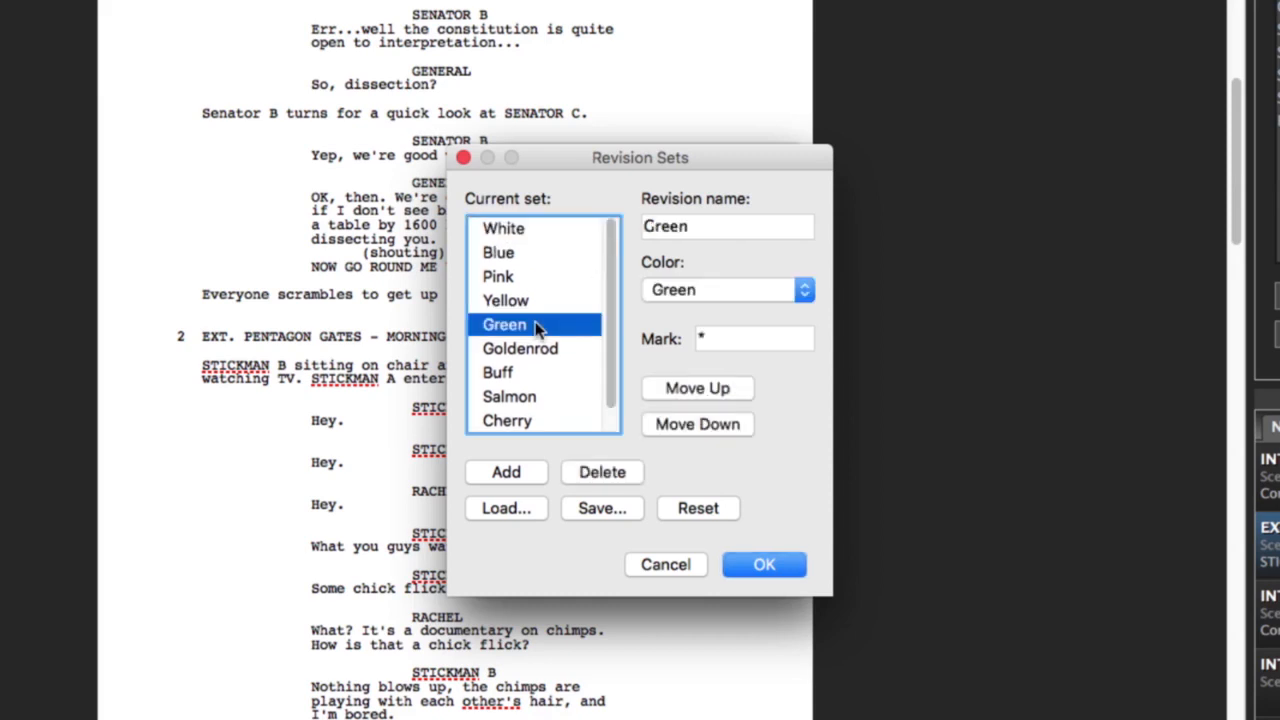
pyautogui.click(678, 566)
pyautogui.click(716, 566)
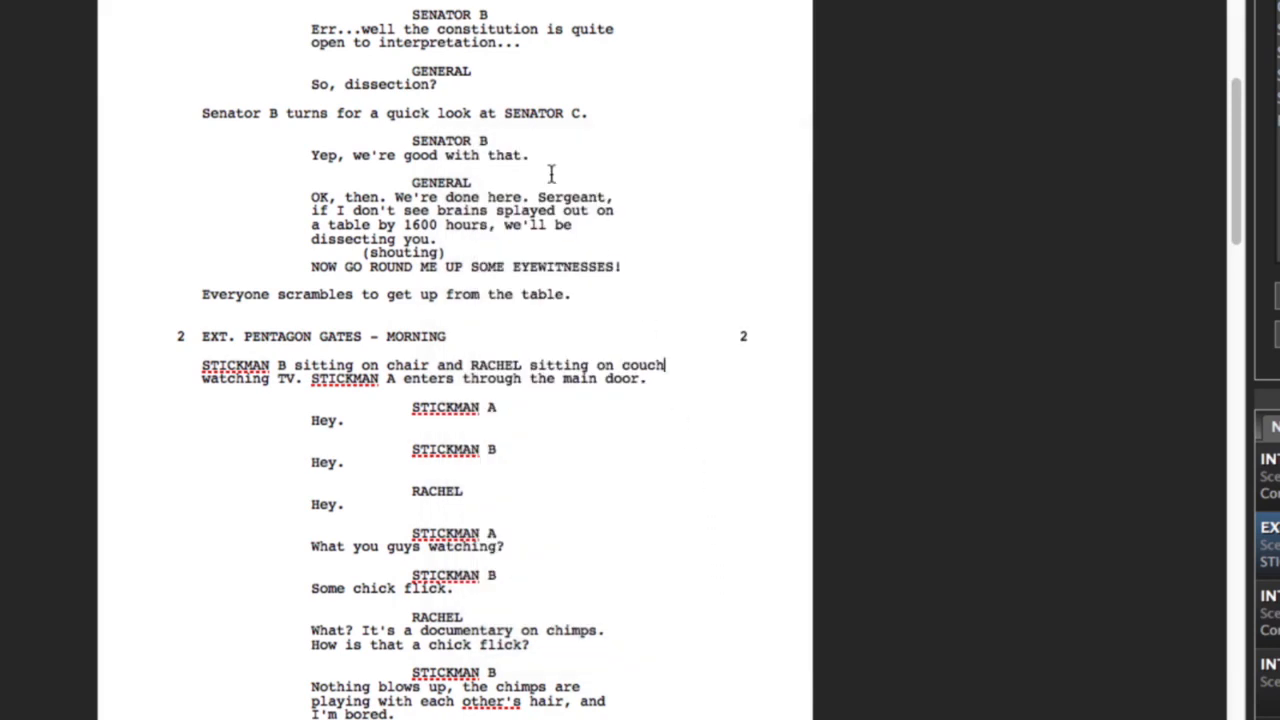
# Step: Revise Senator B's reply on page 2 to read "Yep, we think we can work with that."
pyautogui.moveTo(530, 157); pyautogui.dragTo(356, 162)
pyautogui.write('we think we can work with tha')
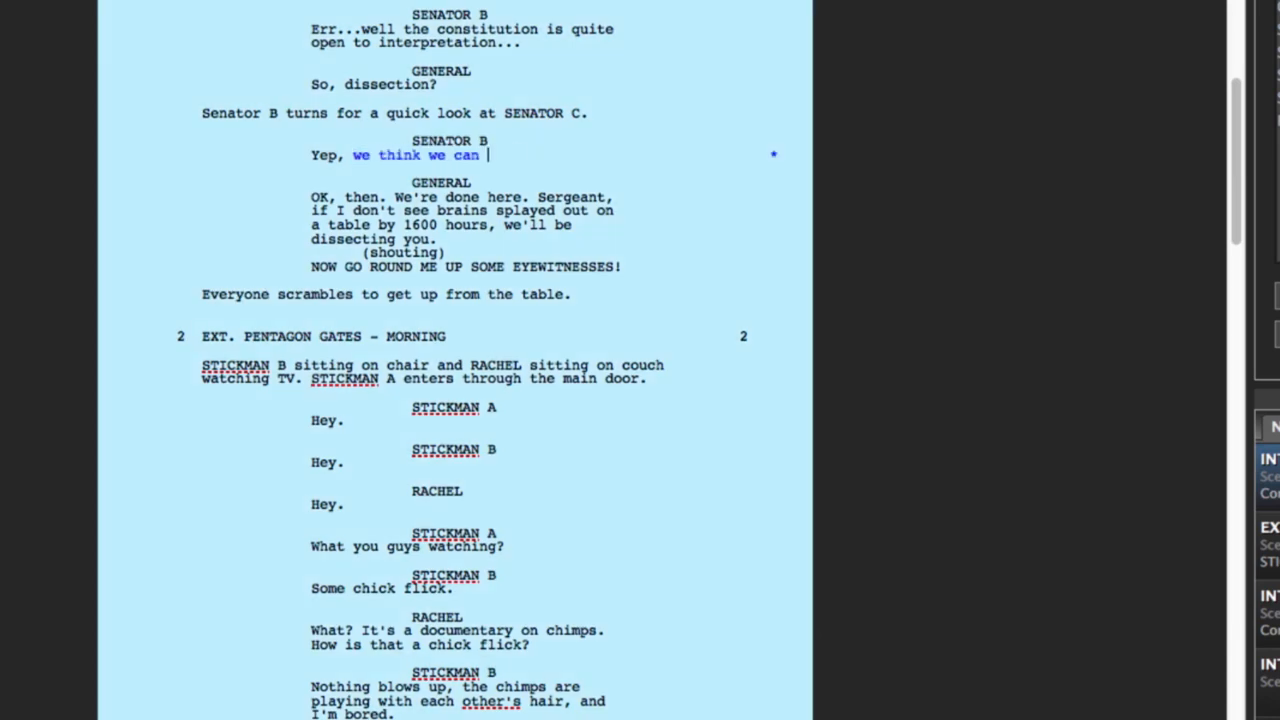
pyautogui.write('t.')
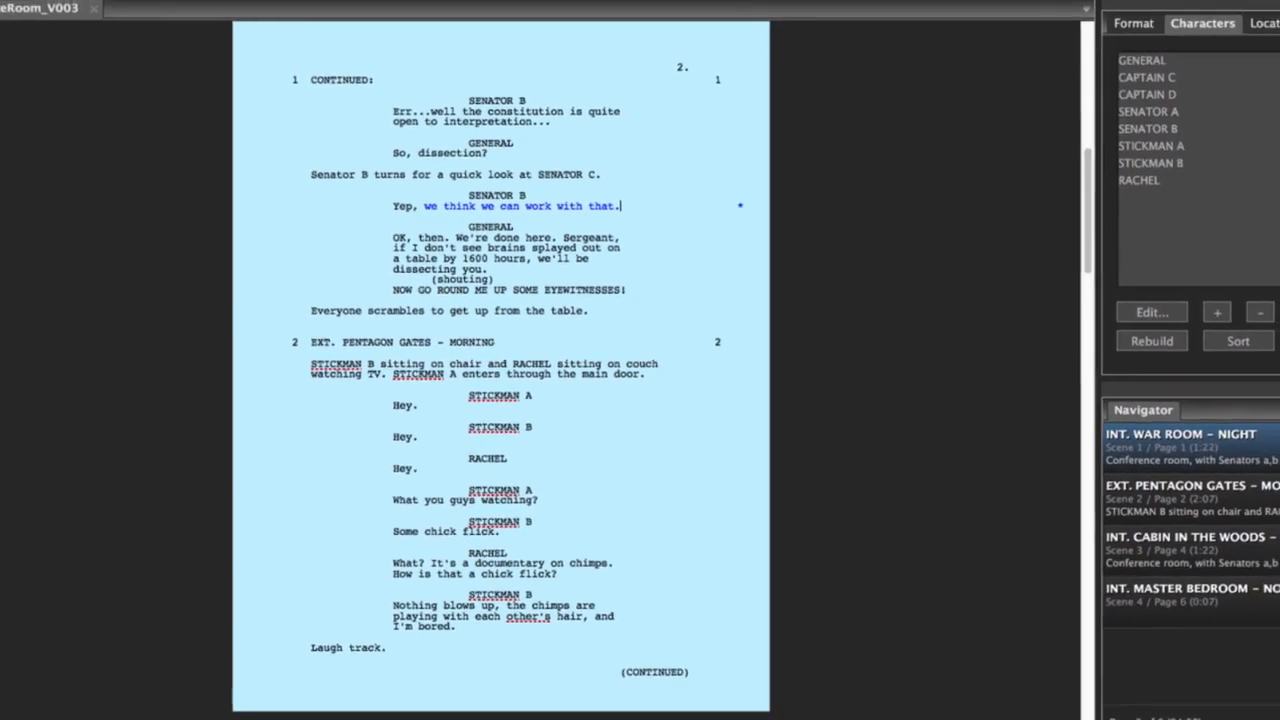
pyautogui.scroll(5, 501, 366)
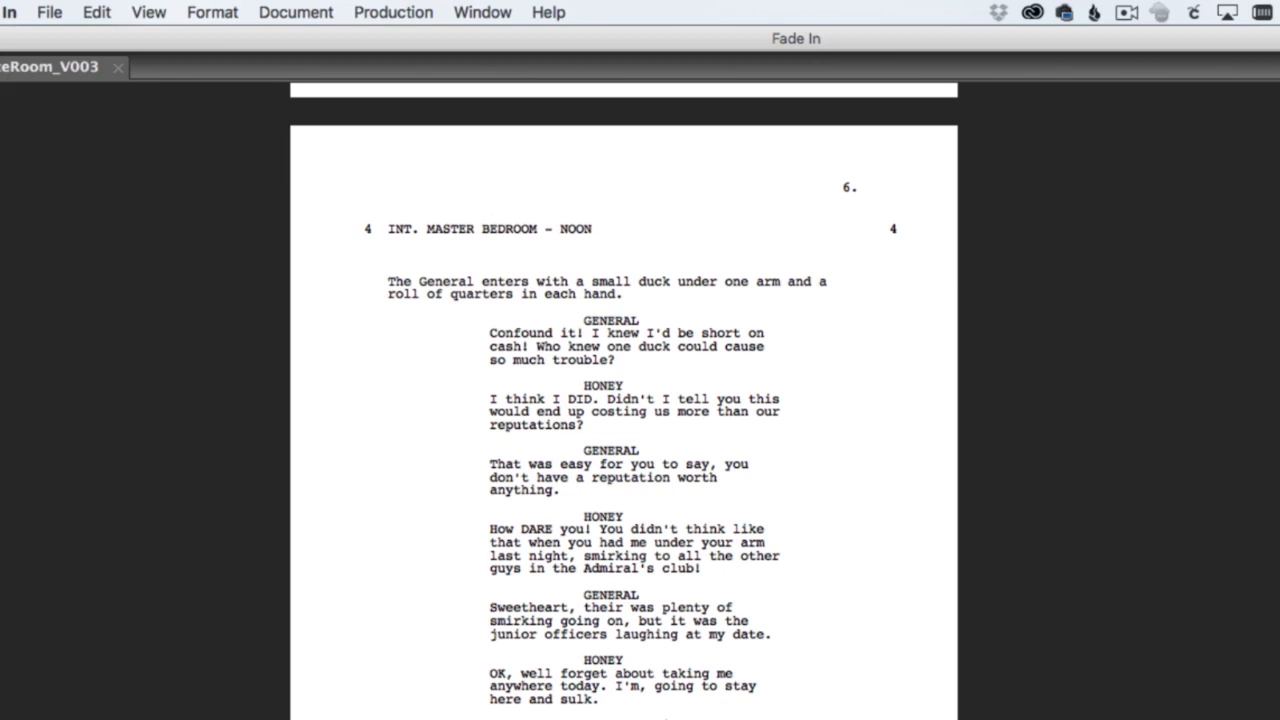
# Step: Save the current text of the INT. MASTER BEDROOM - NOON scene as a scene version
pyautogui.click(655, 294)
pyautogui.click(434, 10)
pyautogui.click(503, 468)
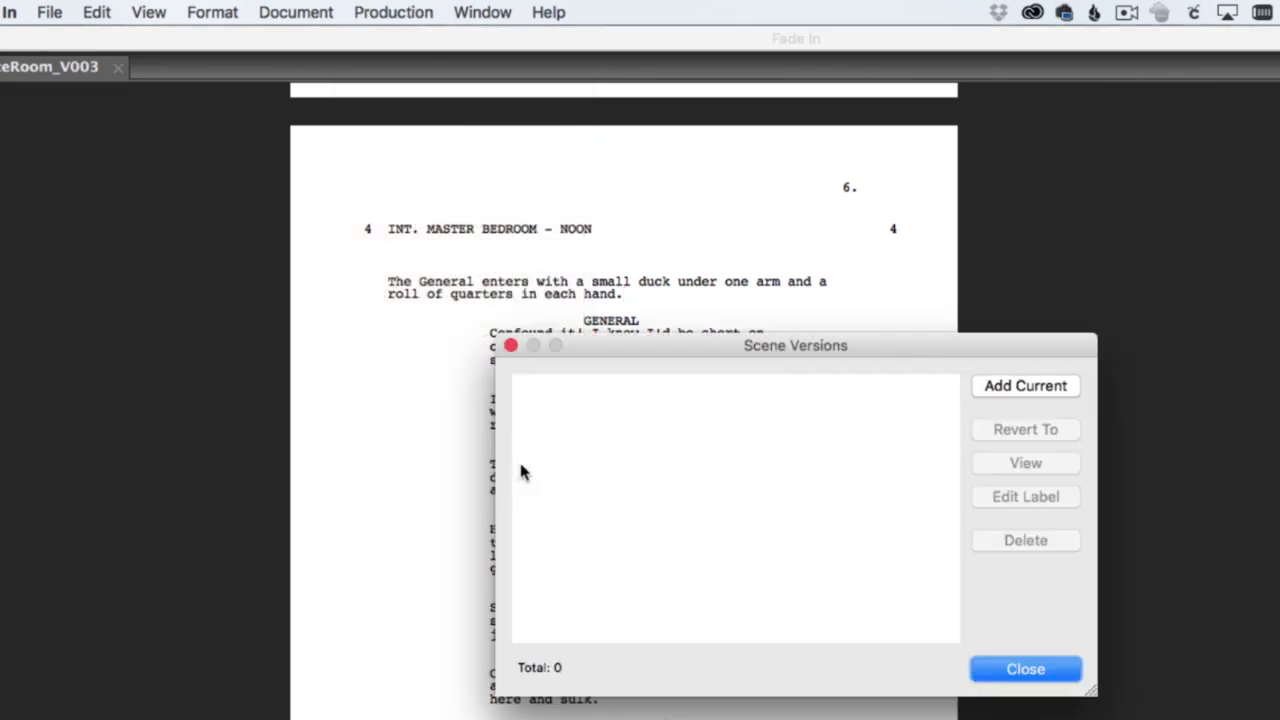
pyautogui.click(1035, 400)
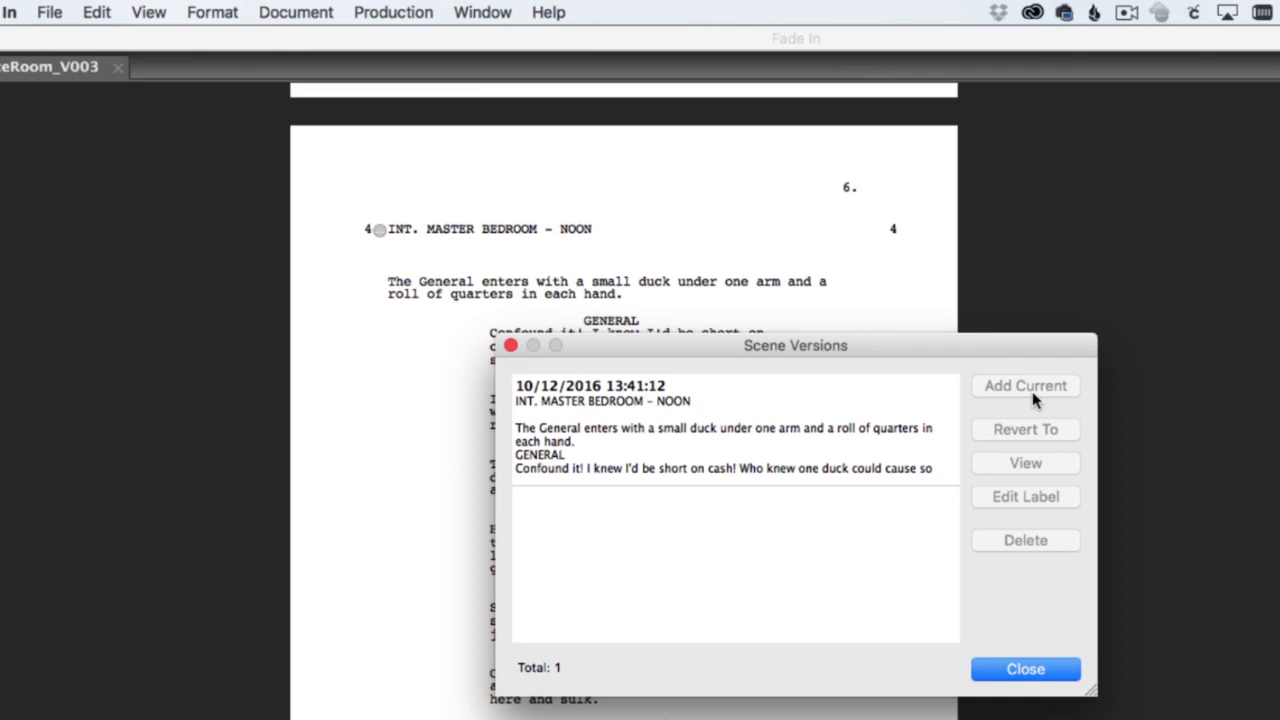
pyautogui.click(1040, 676)
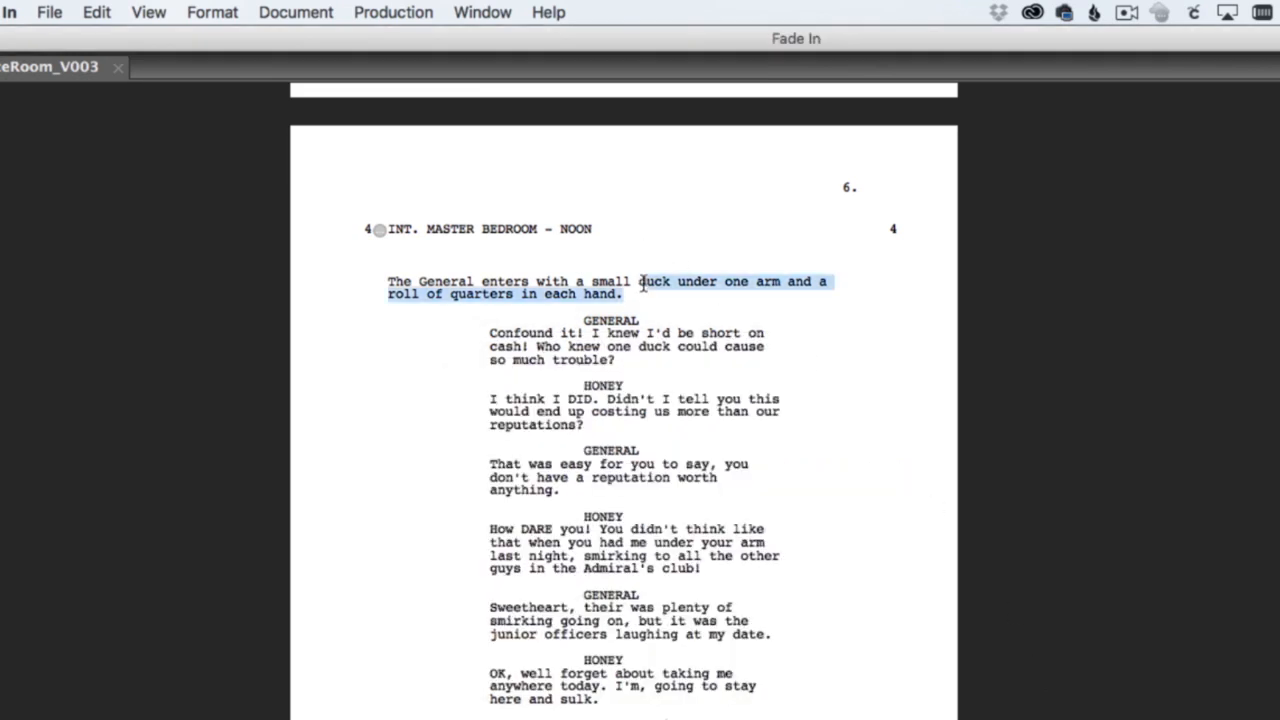
# Step: Rewrite the master bedroom action line from "duck" onward as "iguana under one arm and a round flotation device around his waist."
pyautogui.moveTo(641, 290); pyautogui.dragTo(640, 281)
pyautogui.write('iguana under ')
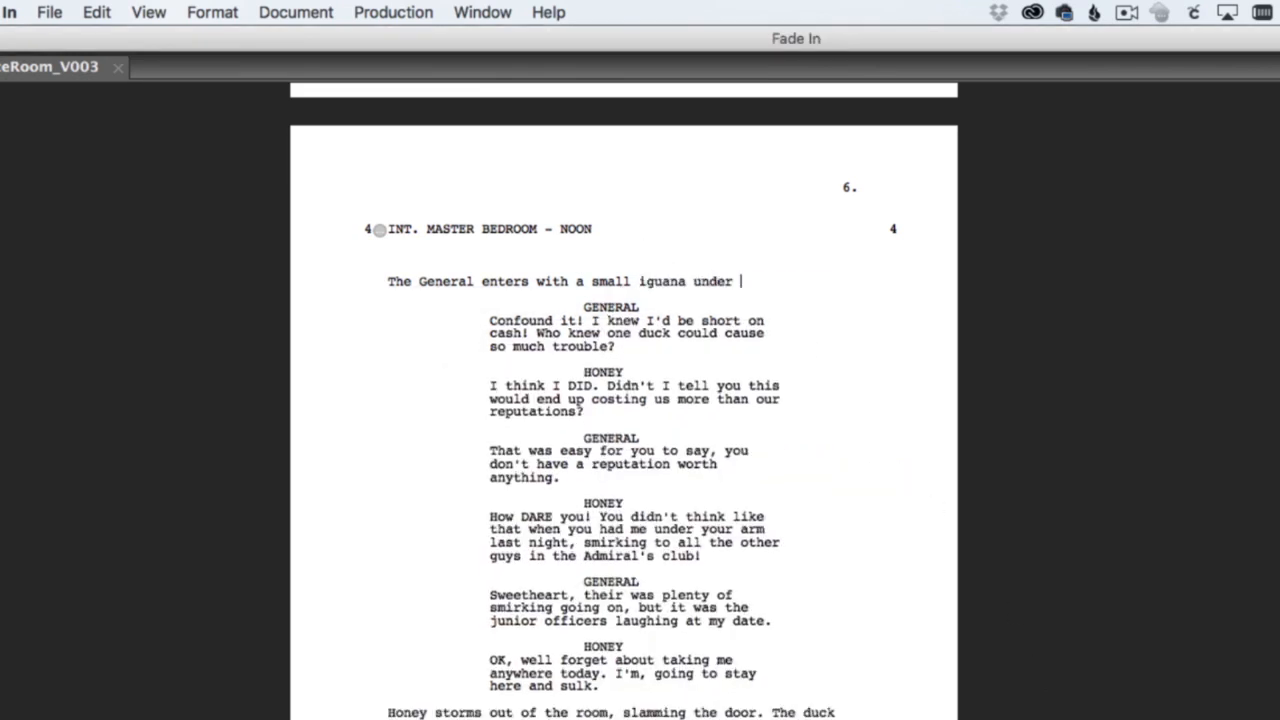
pyautogui.write('one arm and a round floatation device around his waist.')
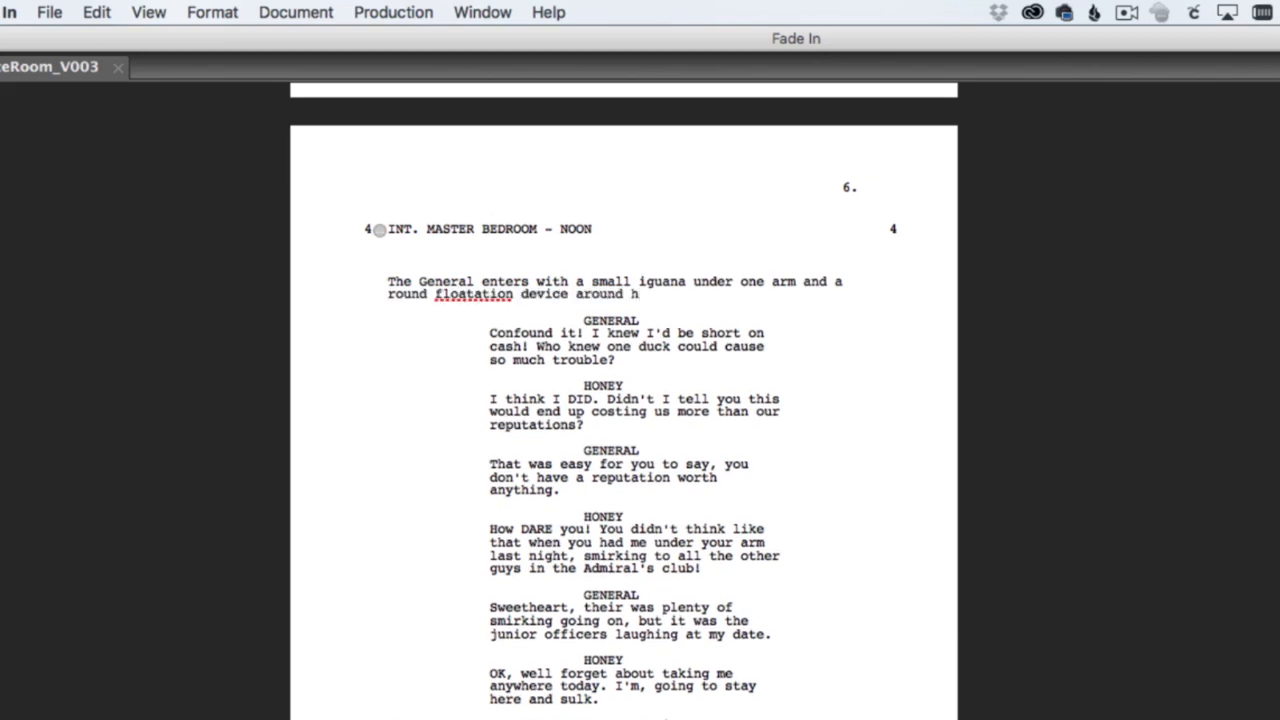
pyautogui.click(467, 293)
pyautogui.press('BackSpace')
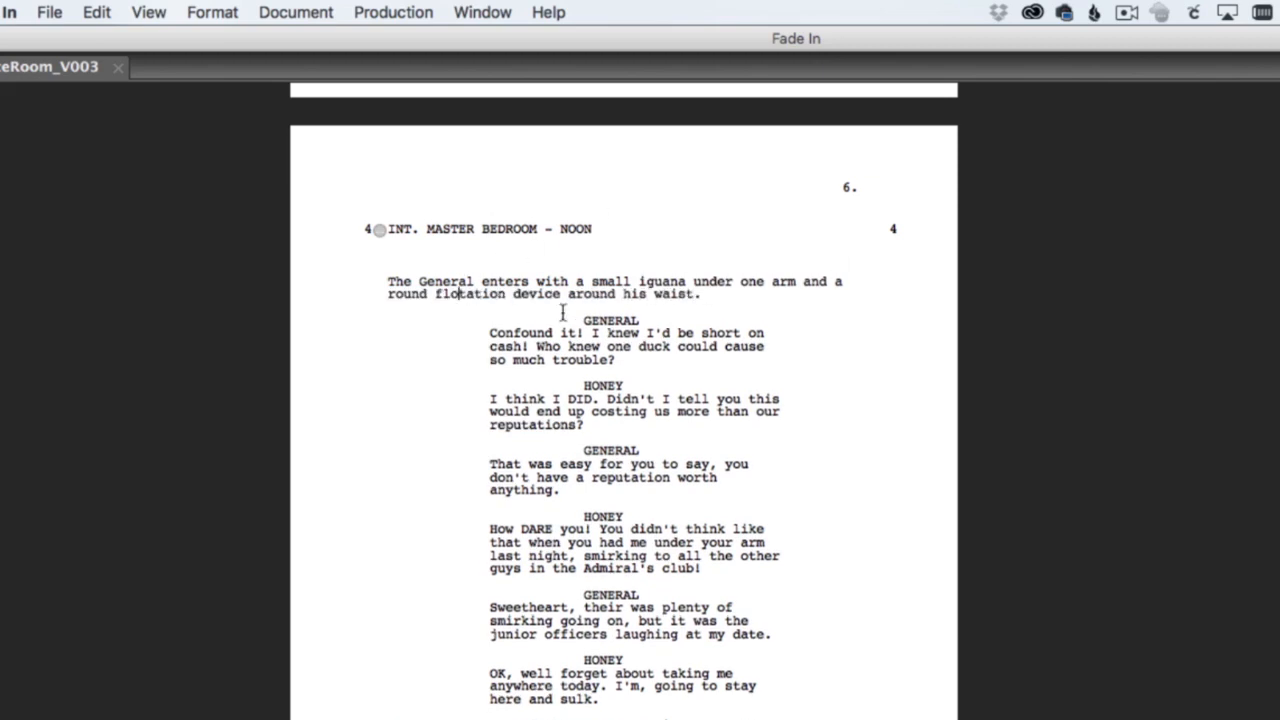
pyautogui.click(705, 295)
# Step: Add the rewritten master bedroom scene as another scene version
pyautogui.click(405, 10)
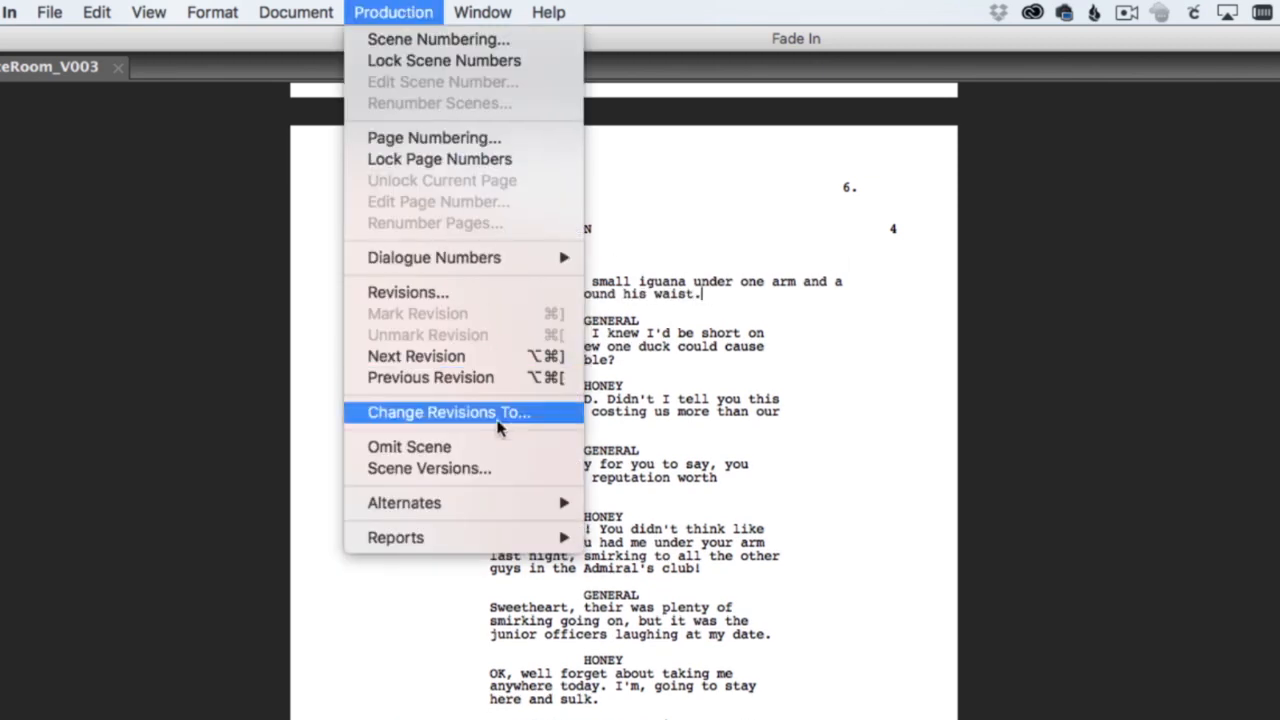
pyautogui.click(523, 467)
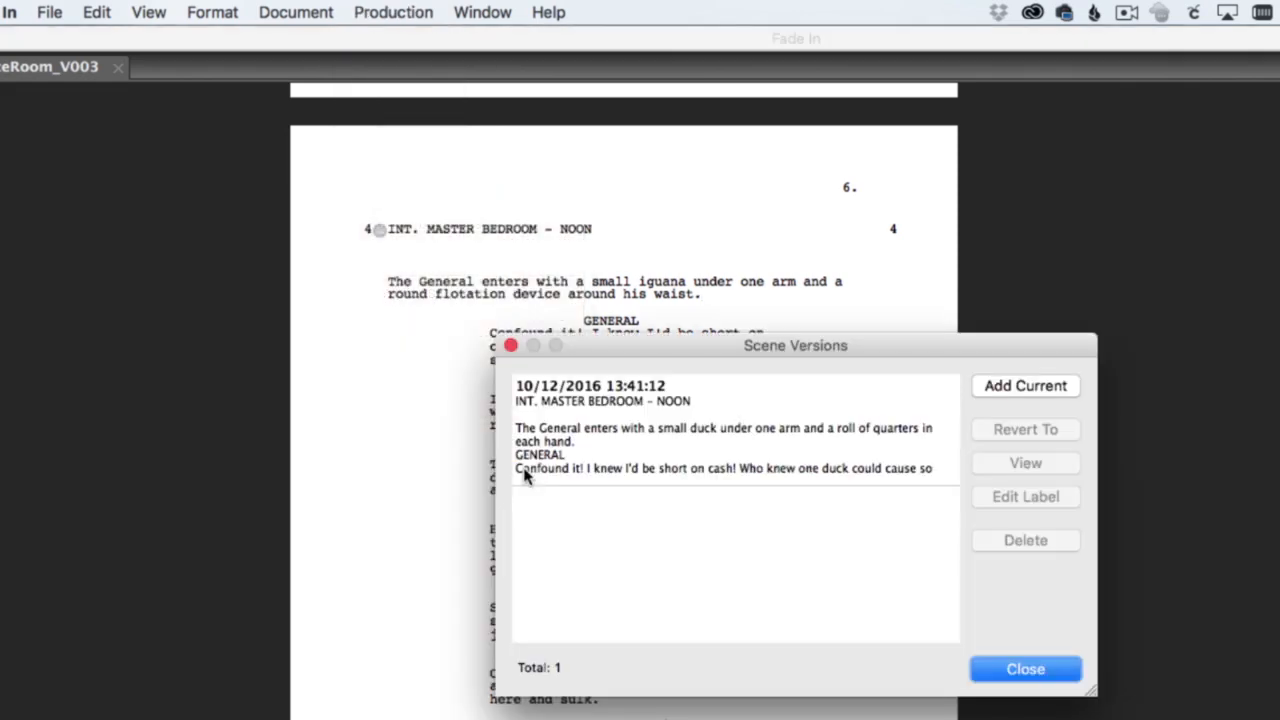
pyautogui.click(1064, 392)
pyautogui.moveTo(898, 350); pyautogui.dragTo(986, 337)
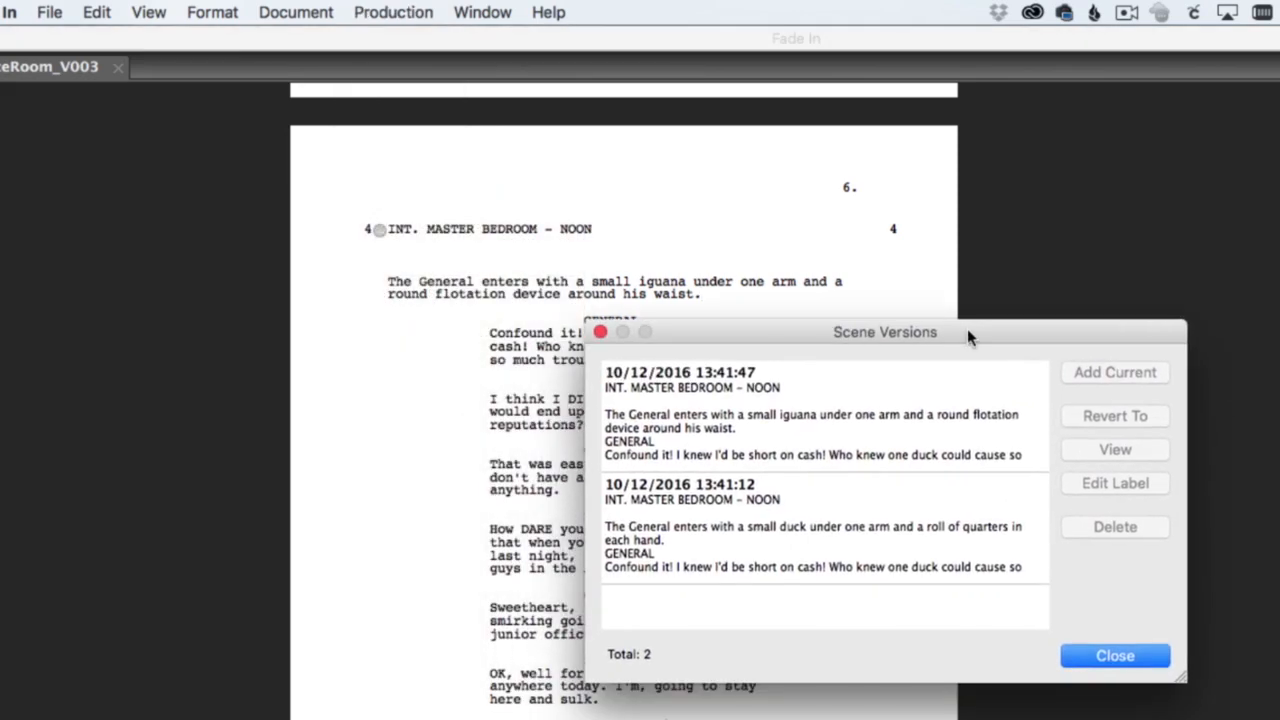
# Step: Revert the master bedroom scene to the 10/12/2016 13:41:12 version with the duck and the roll of quarters
pyautogui.click(937, 522)
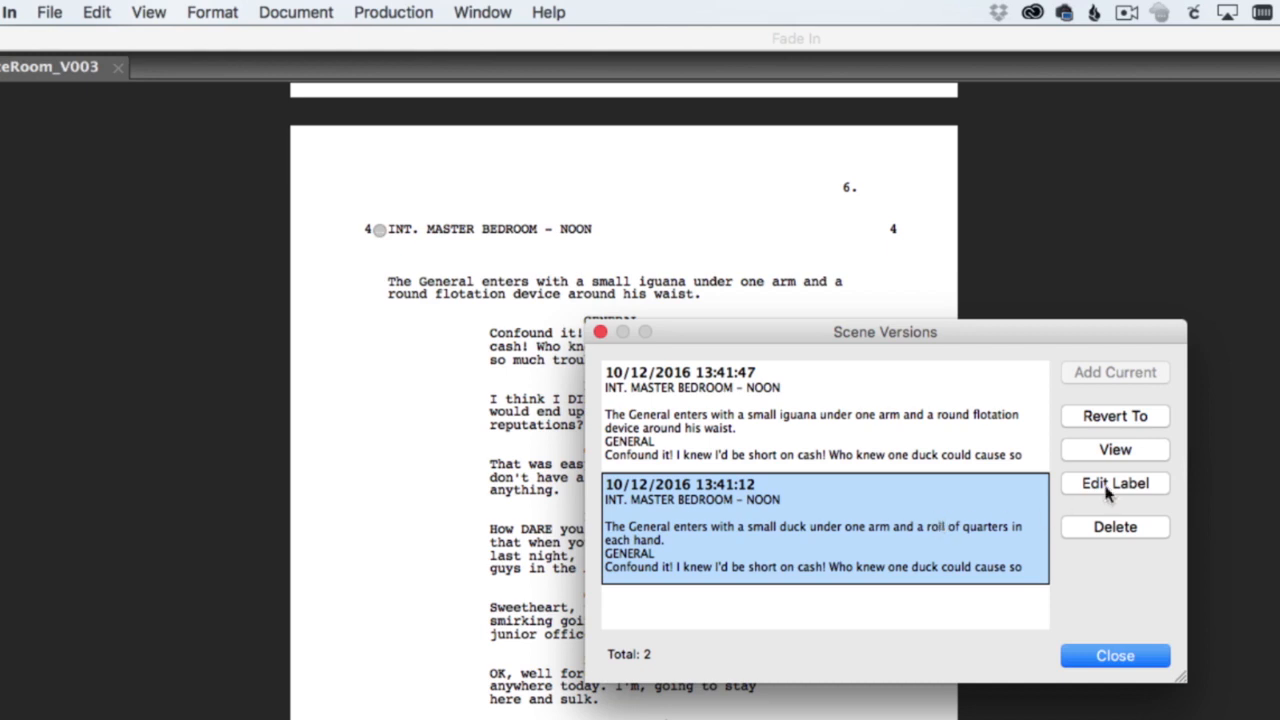
pyautogui.click(1135, 416)
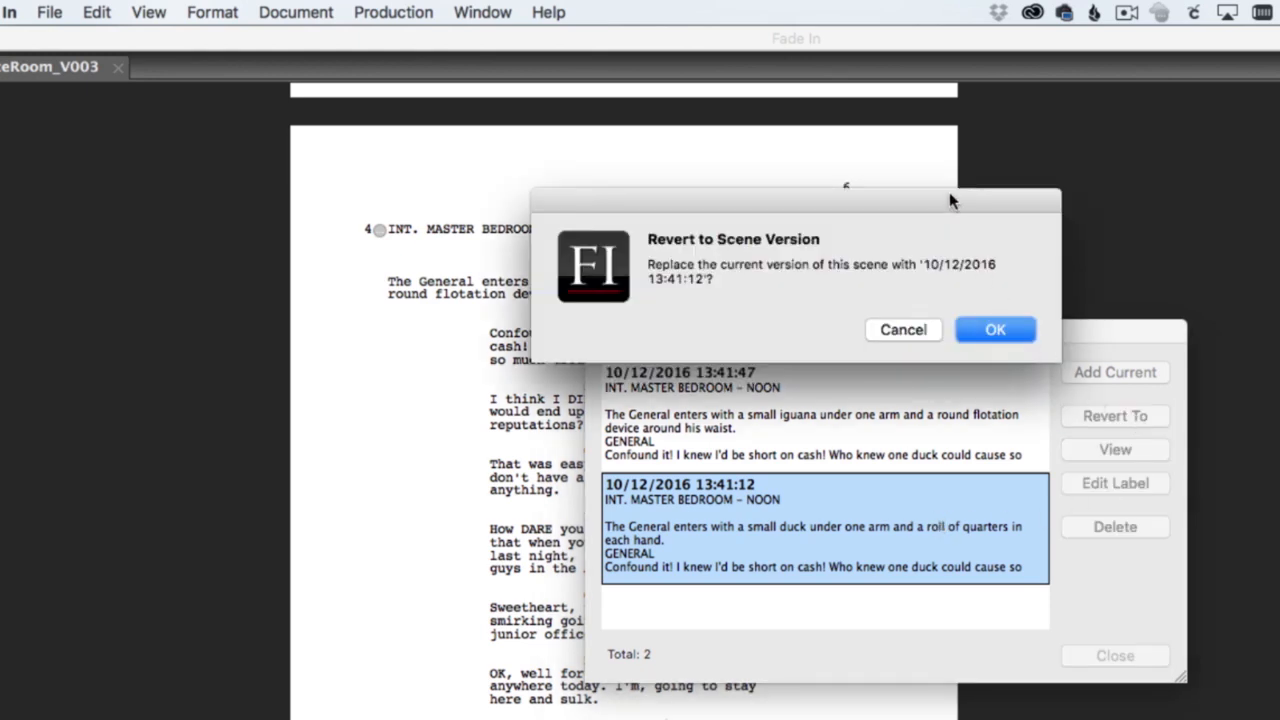
pyautogui.moveTo(949, 192); pyautogui.dragTo(1171, 174)
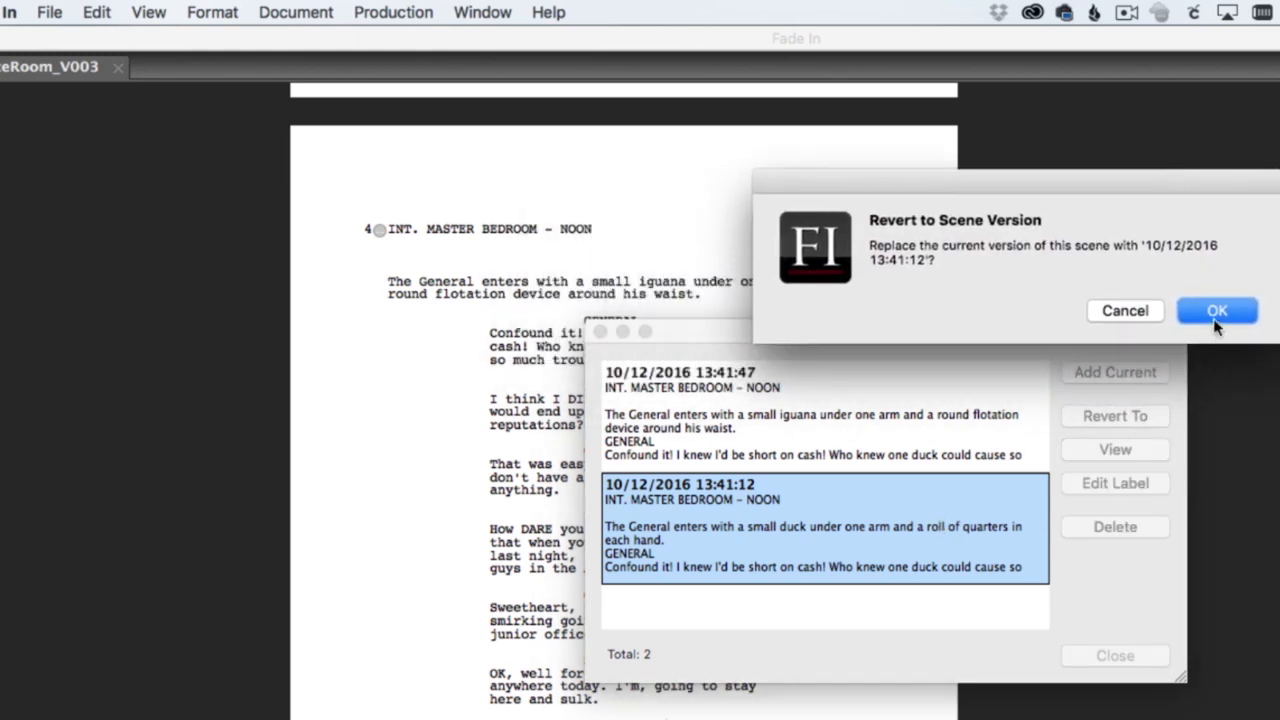
pyautogui.click(1215, 318)
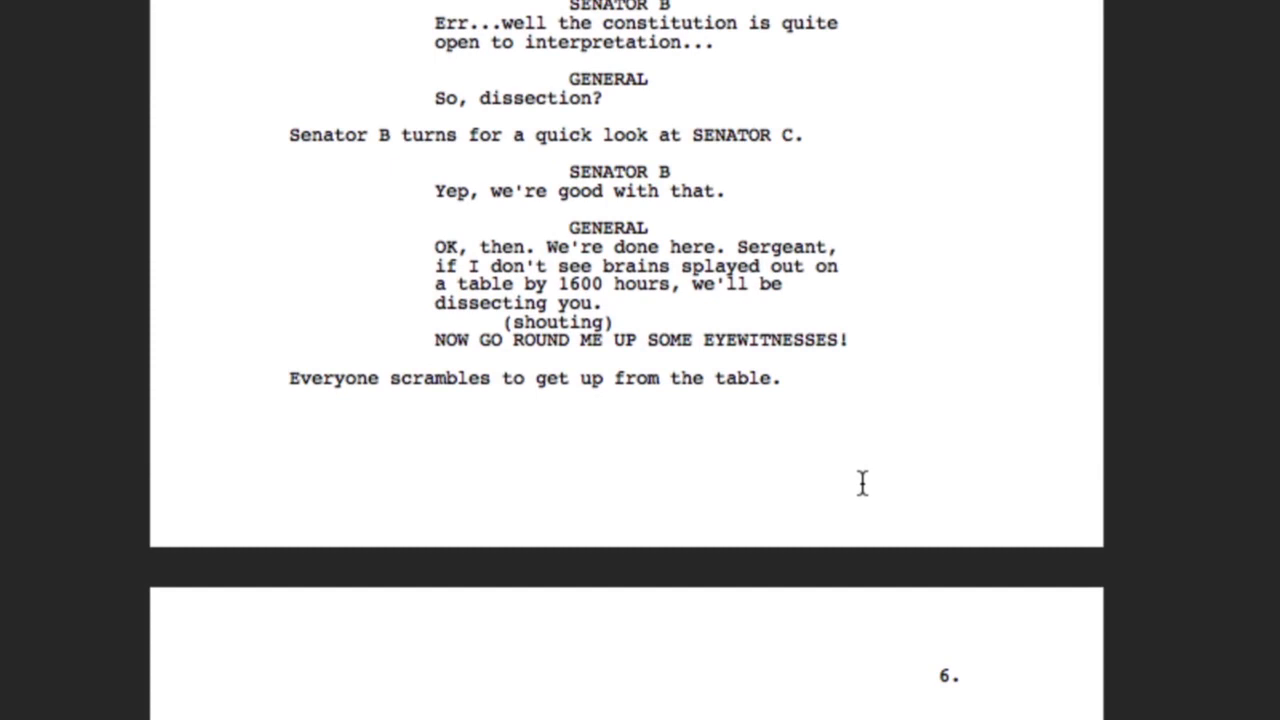
# Step: Add an alternate for the General's shouted eyewitnesses line reading "NOW GO GET ME A TURKEY AND BACON SANDWICH!"
pyautogui.click(786, 340)
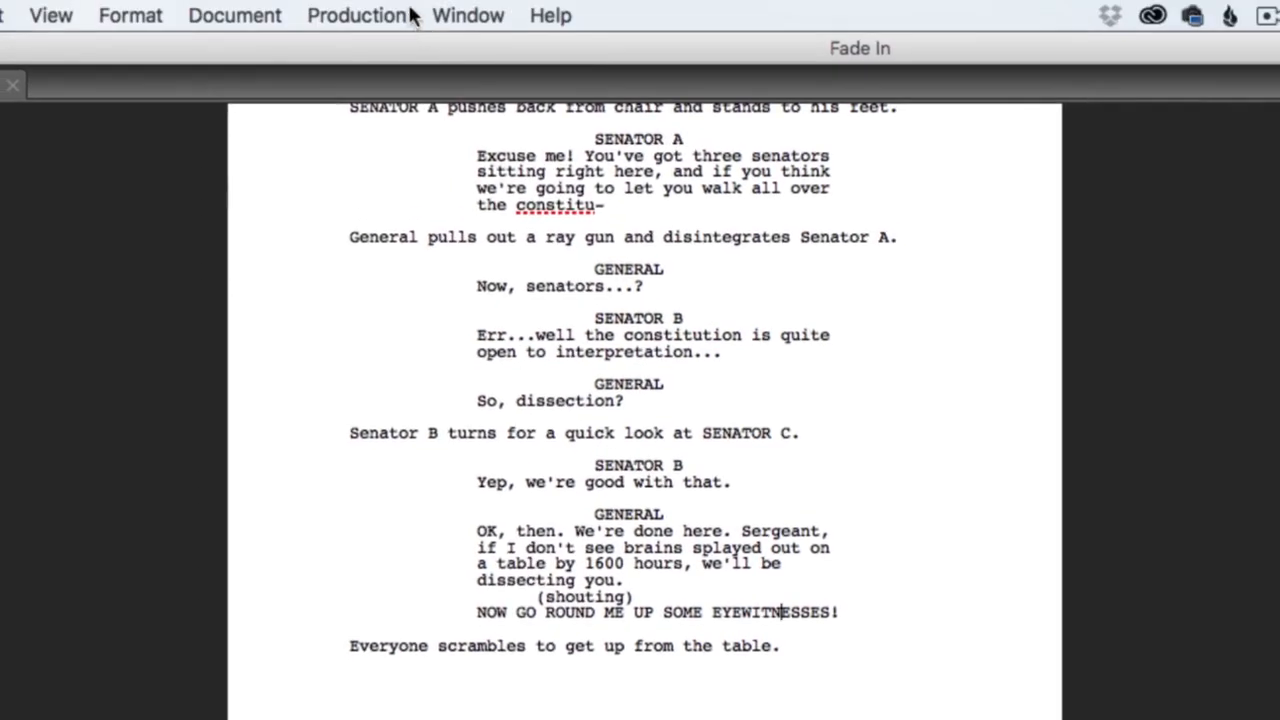
pyautogui.click(410, 15)
pyautogui.moveTo(508, 626)
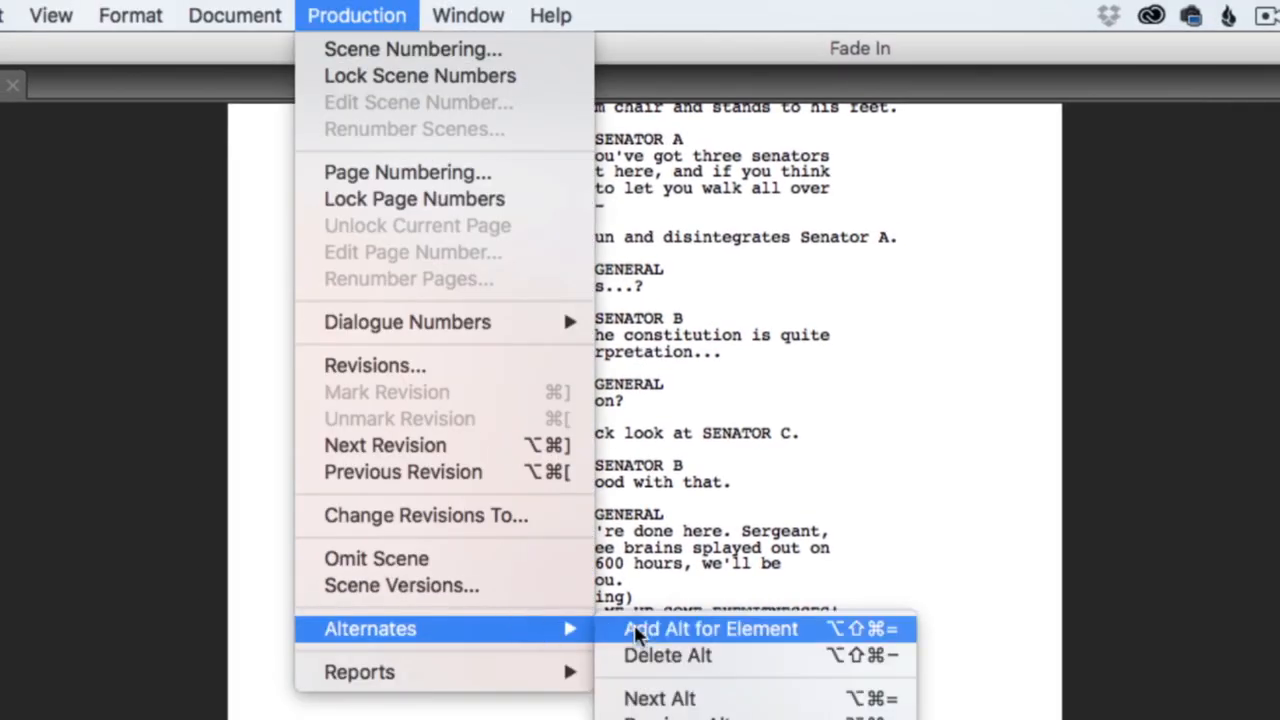
pyautogui.click(800, 632)
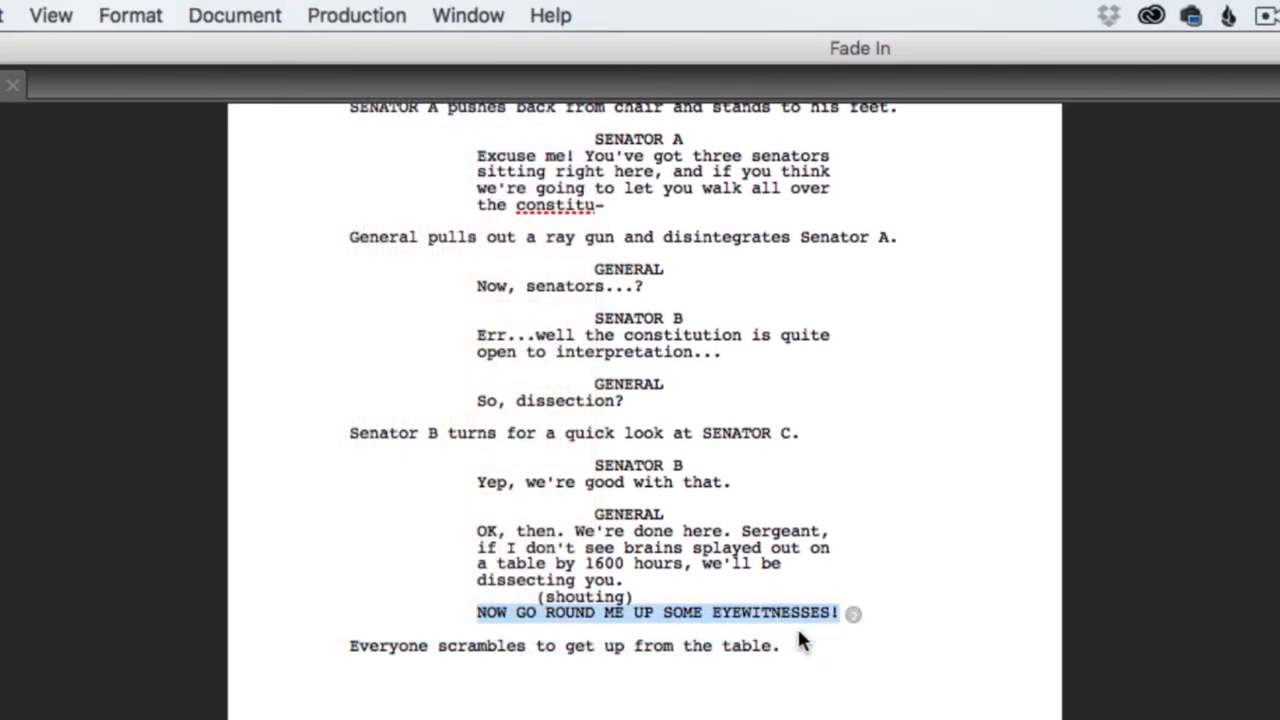
pyautogui.write('NOW GO GET ME A TURKEY AND BACON SANDWICH!')
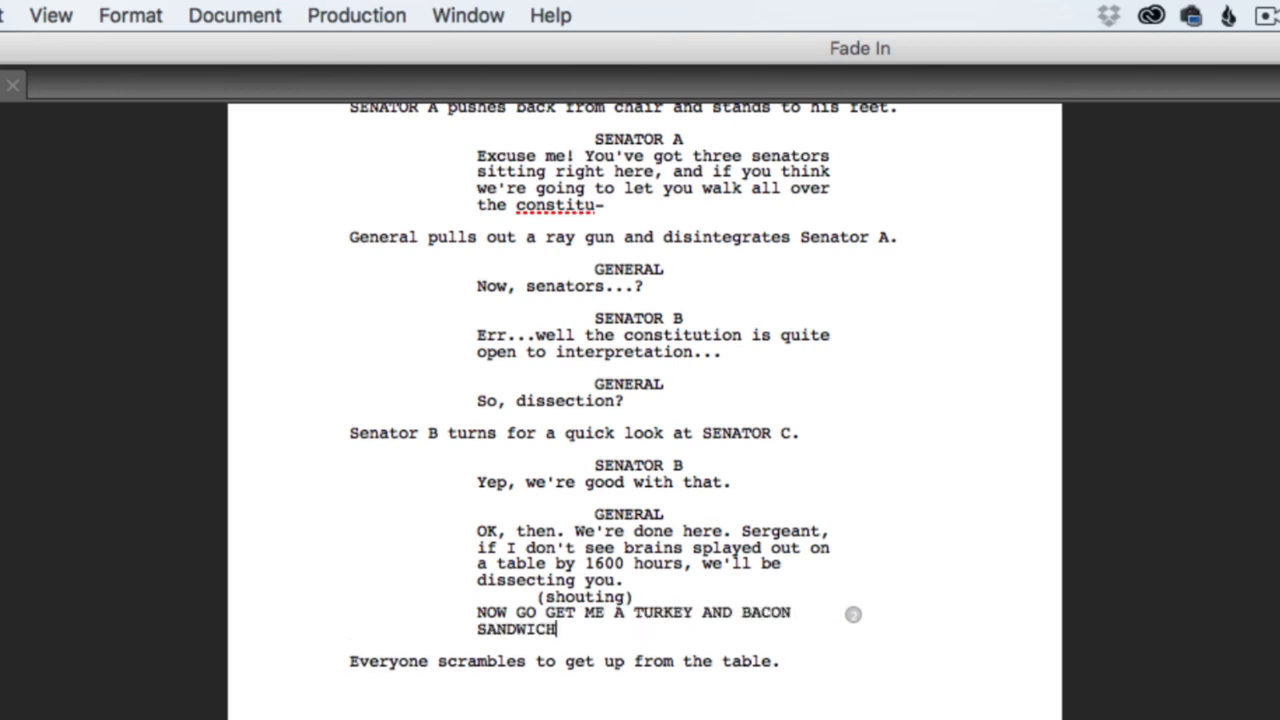
# Step: Add another alternate for the General's shouted line reading "NOW GO FIND ME A PAIR OF GEESE WITH EMBEDDED RFID CHIPS!"
pyautogui.click(372, 12)
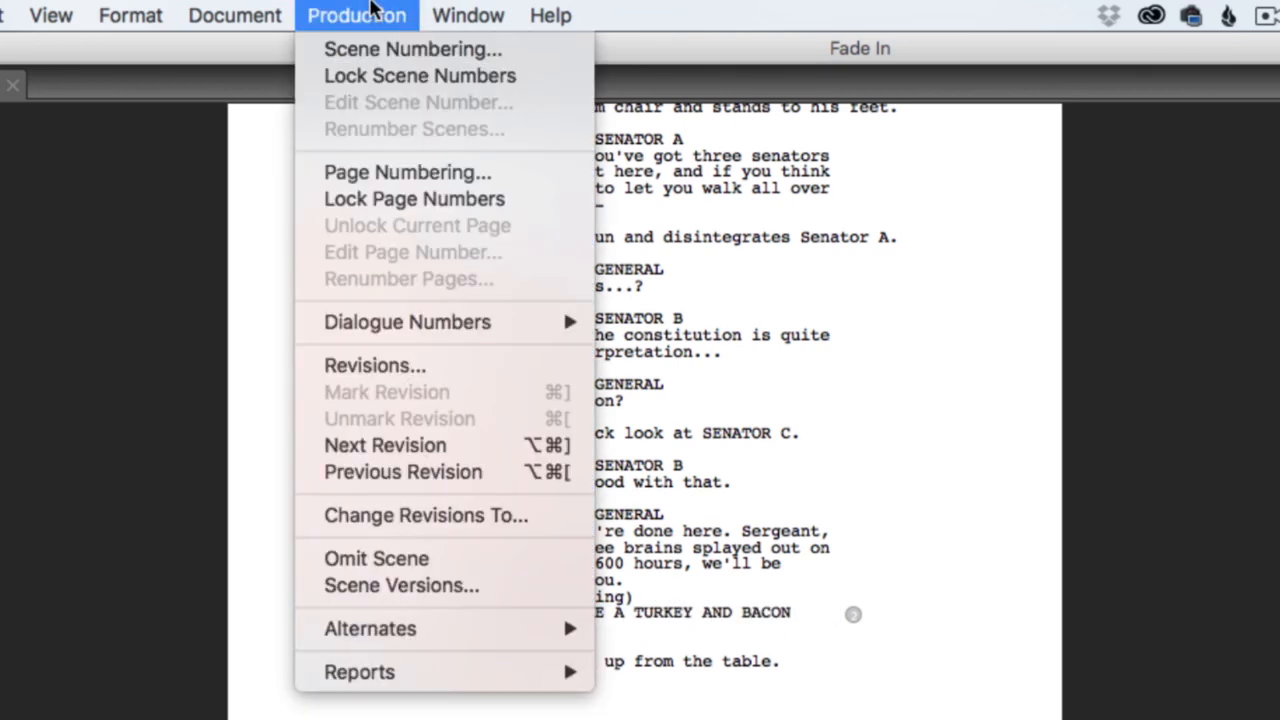
pyautogui.moveTo(486, 626)
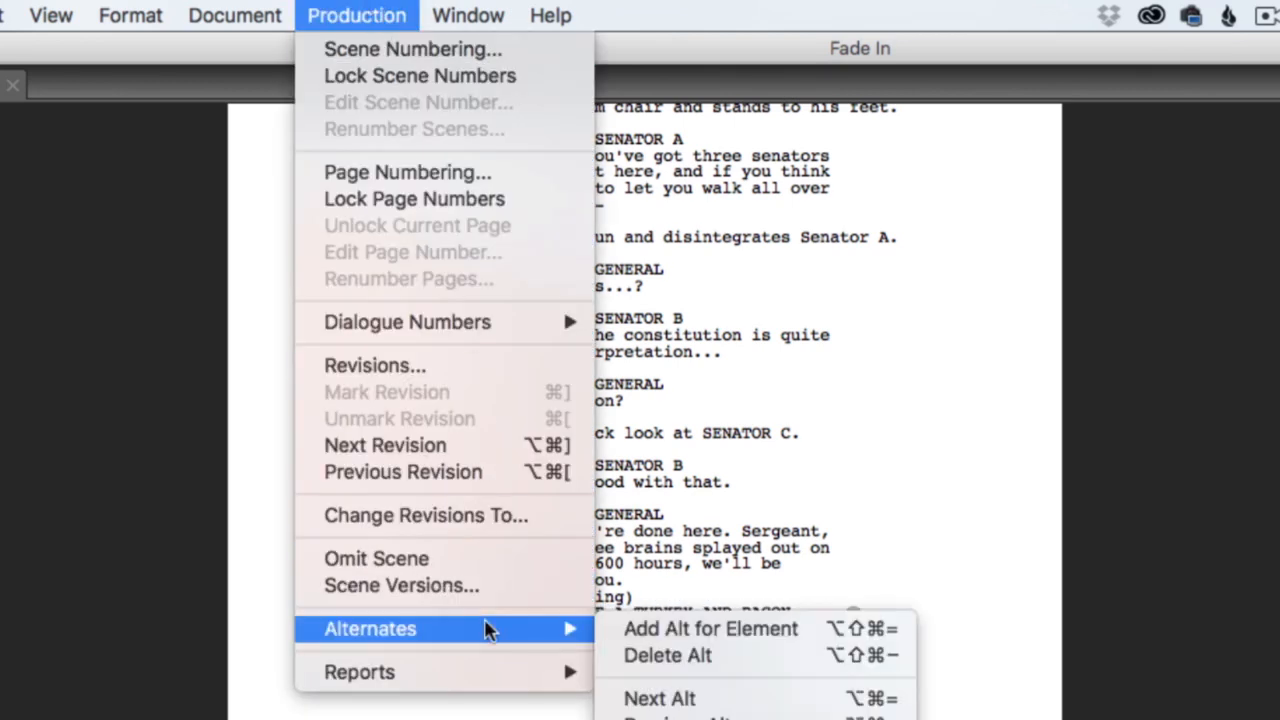
pyautogui.click(665, 628)
pyautogui.write('NOW GO FIND ME A PAIR ')
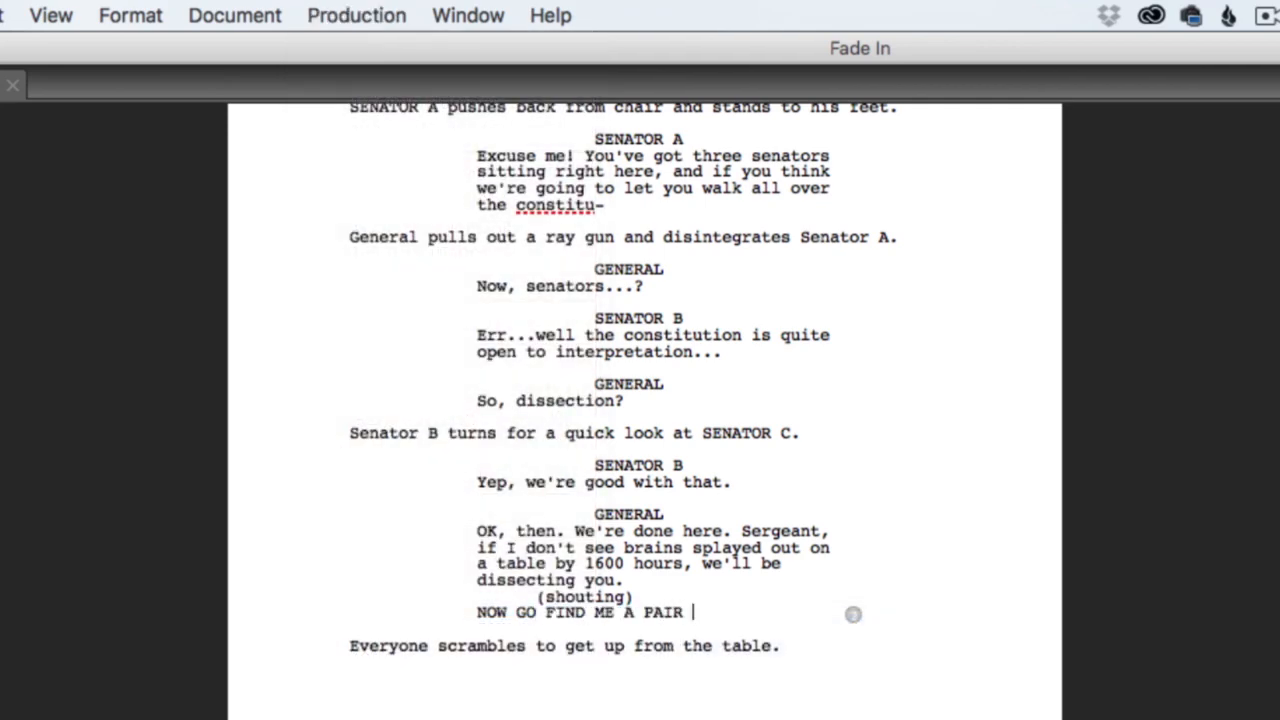
pyautogui.write('OF GEESE WITH EMBEDDED RFID CHIPS!')
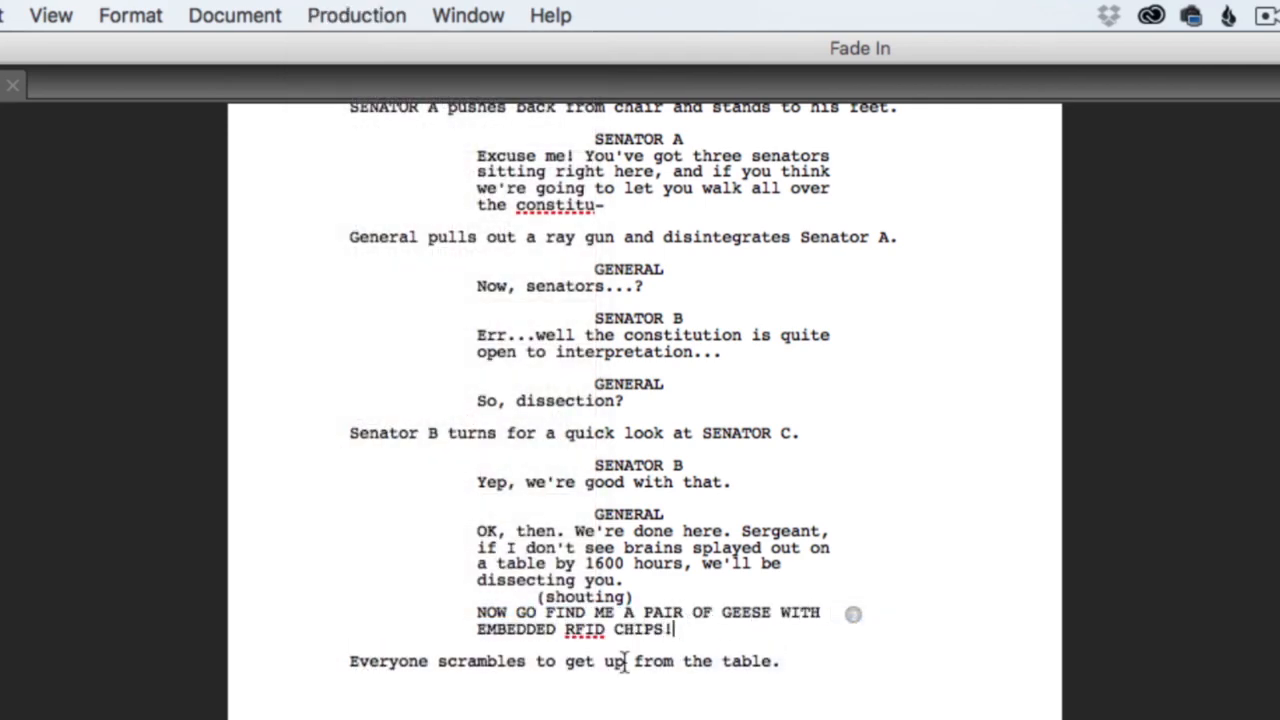
# Step: Switch the General's shouted line to its previous alternate, and return to the alternate about geese with RFID chips
pyautogui.click(356, 15)
pyautogui.moveTo(473, 628)
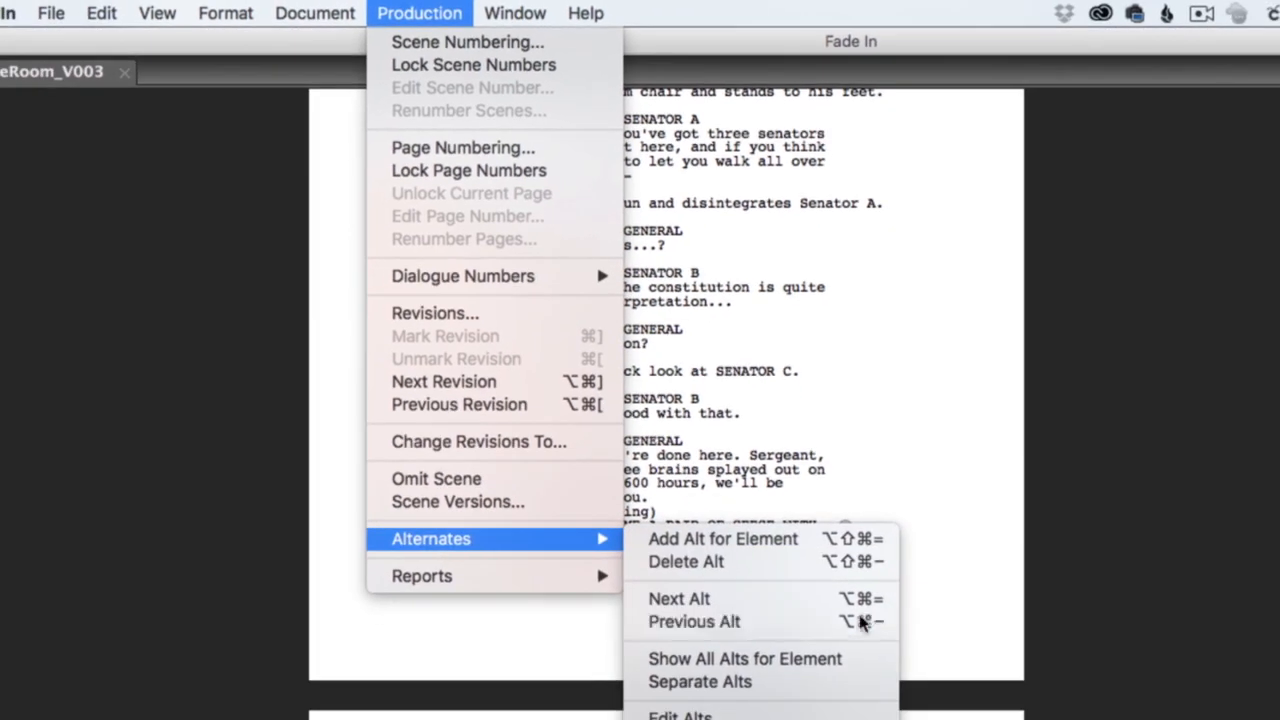
pyautogui.click(855, 719)
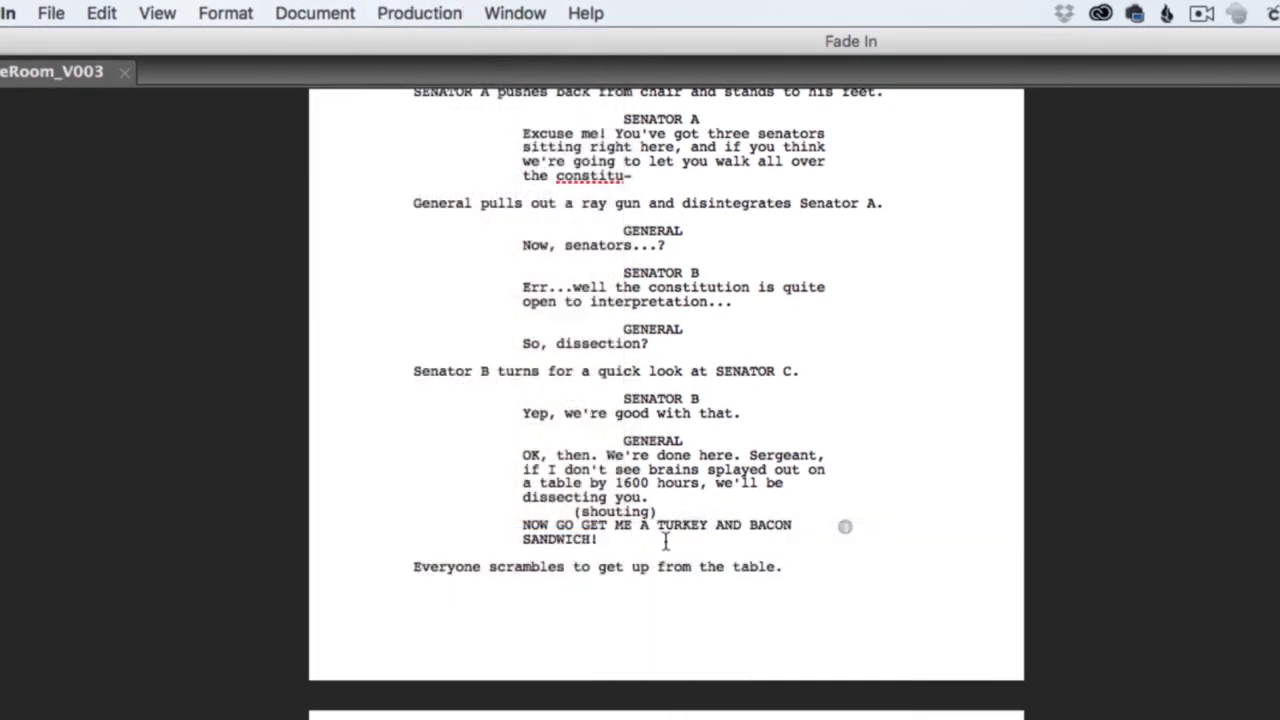
pyautogui.click(420, 13)
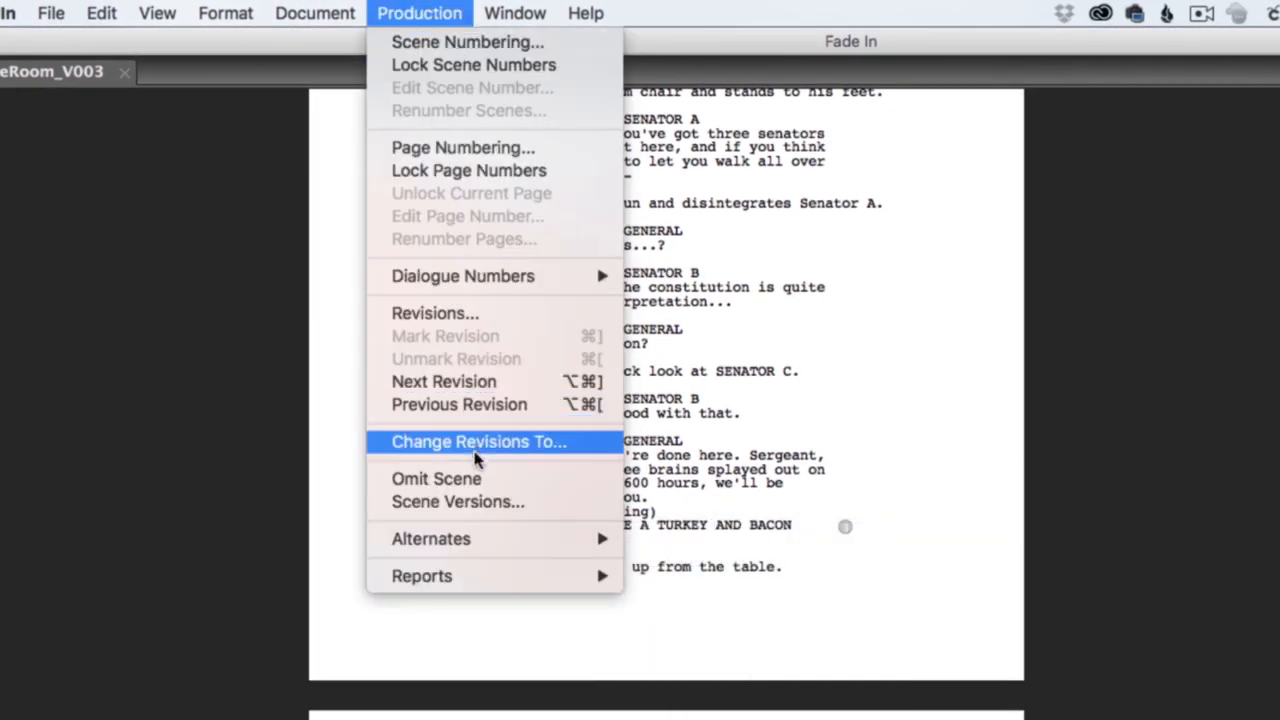
pyautogui.moveTo(489, 534)
pyautogui.click(701, 603)
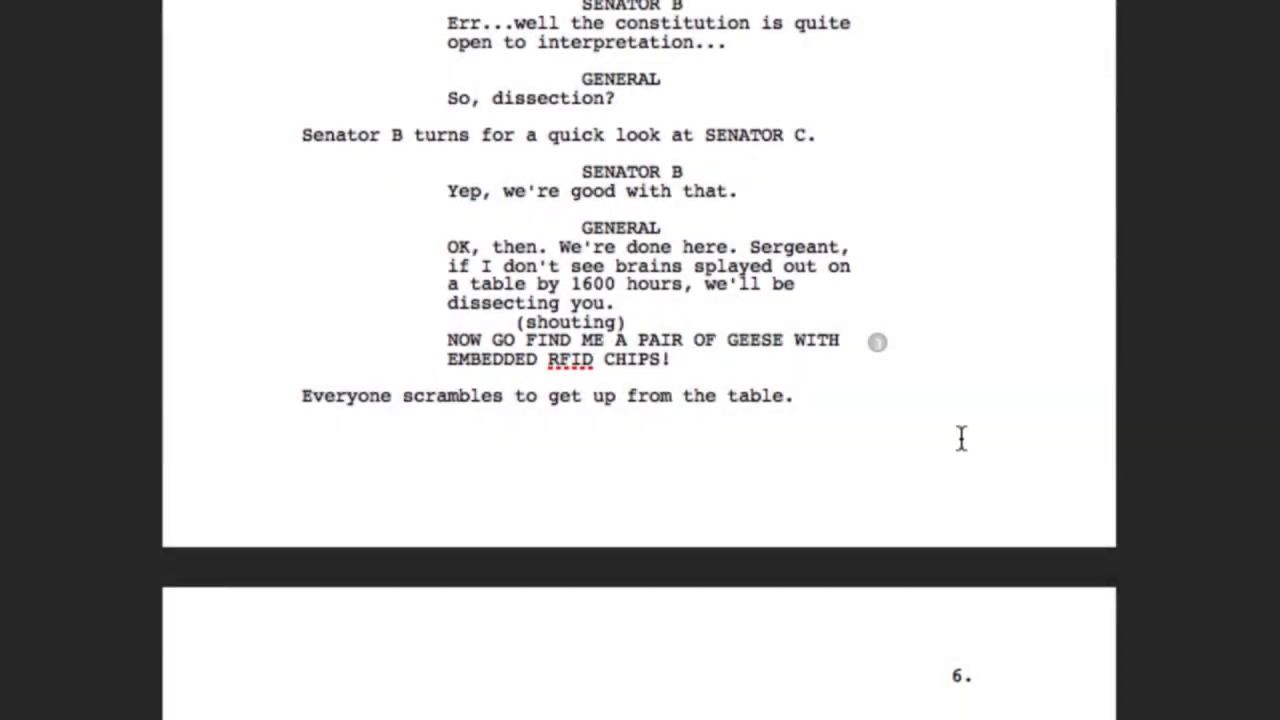
# Step: Cycle through the alternates of the General's shouted line and leave the turkey and bacon sandwich version active
pyautogui.click(881, 341)
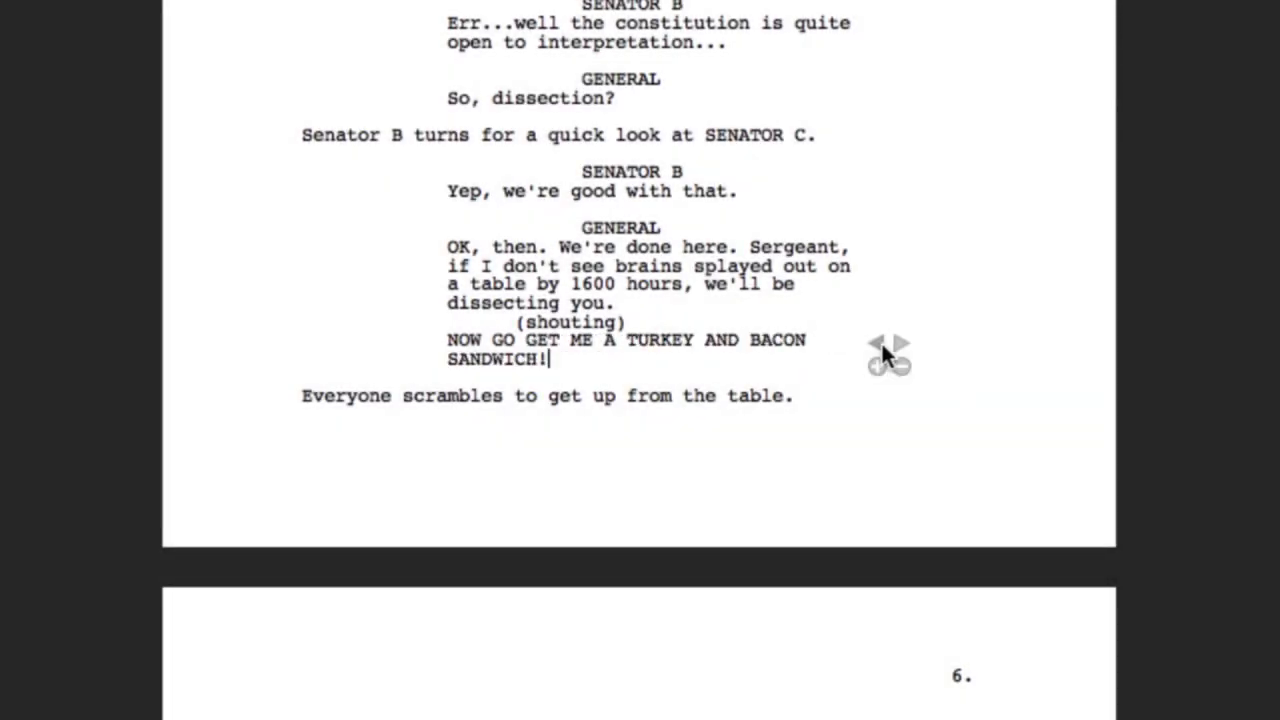
pyautogui.click(881, 341)
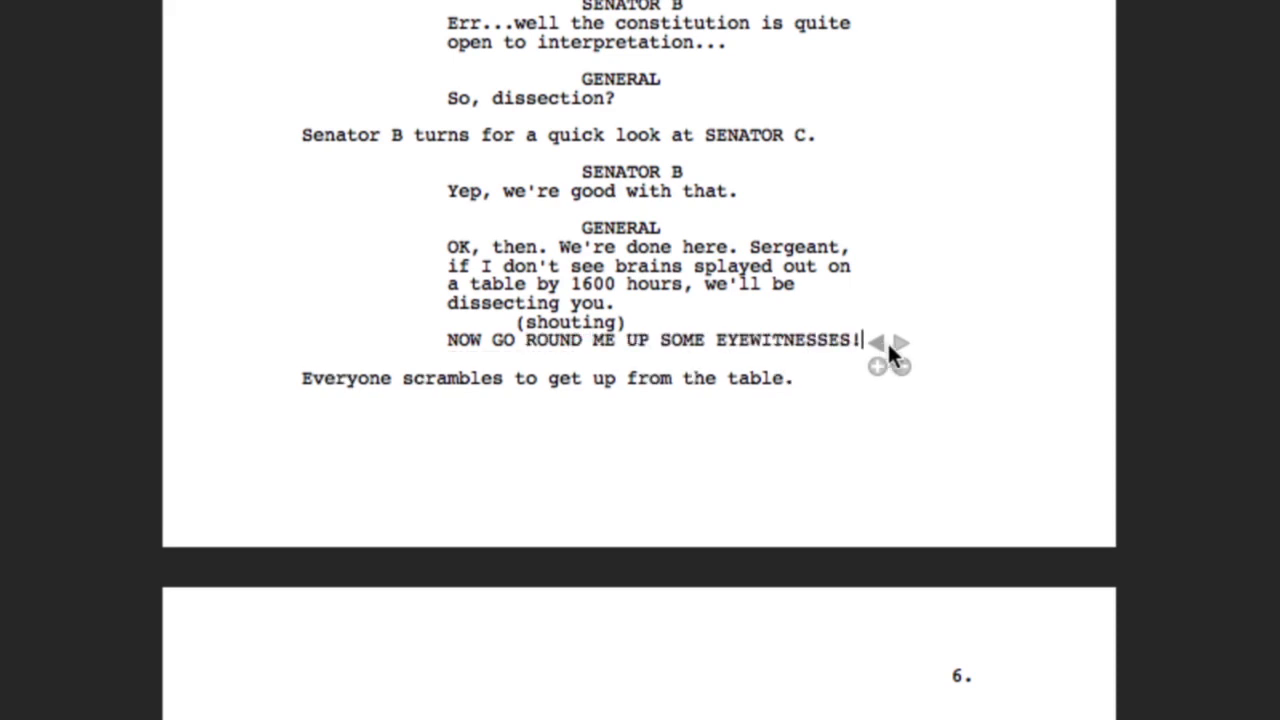
pyautogui.click(902, 343)
pyautogui.click(902, 343)
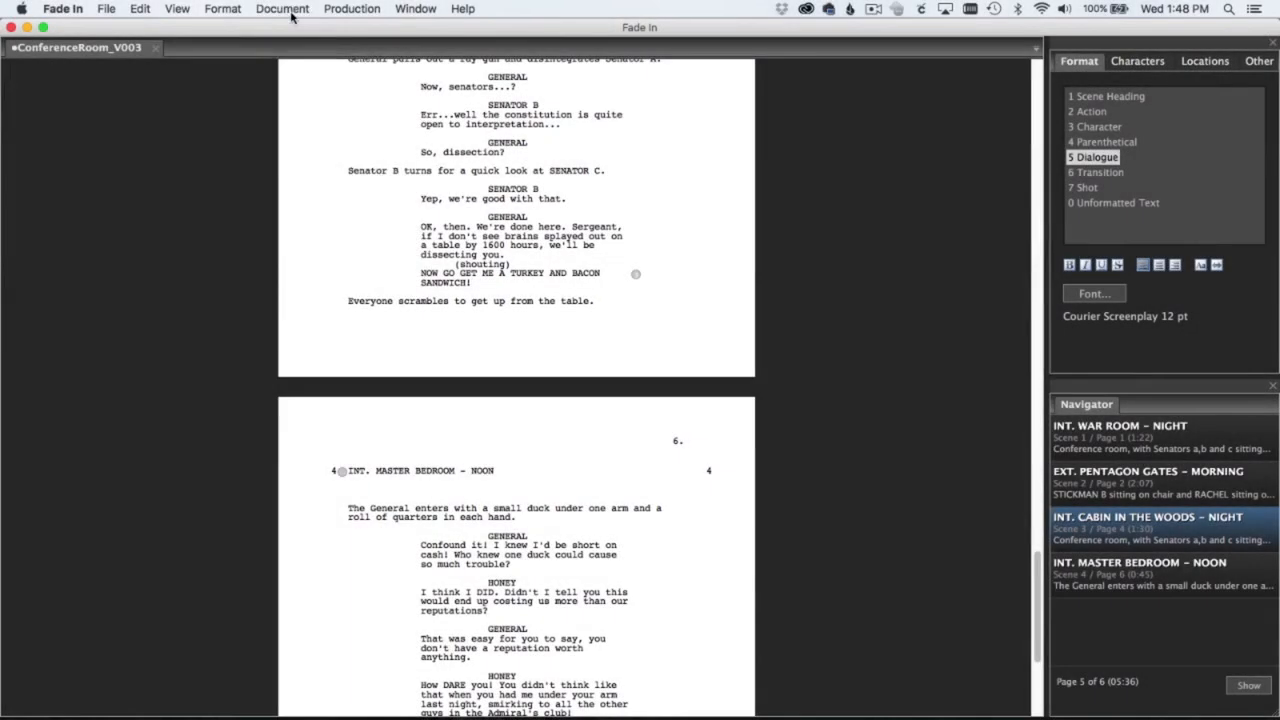
# Step: Create a bookmark named "General's climactic line" at the General's shouted line
pyautogui.click(288, 8)
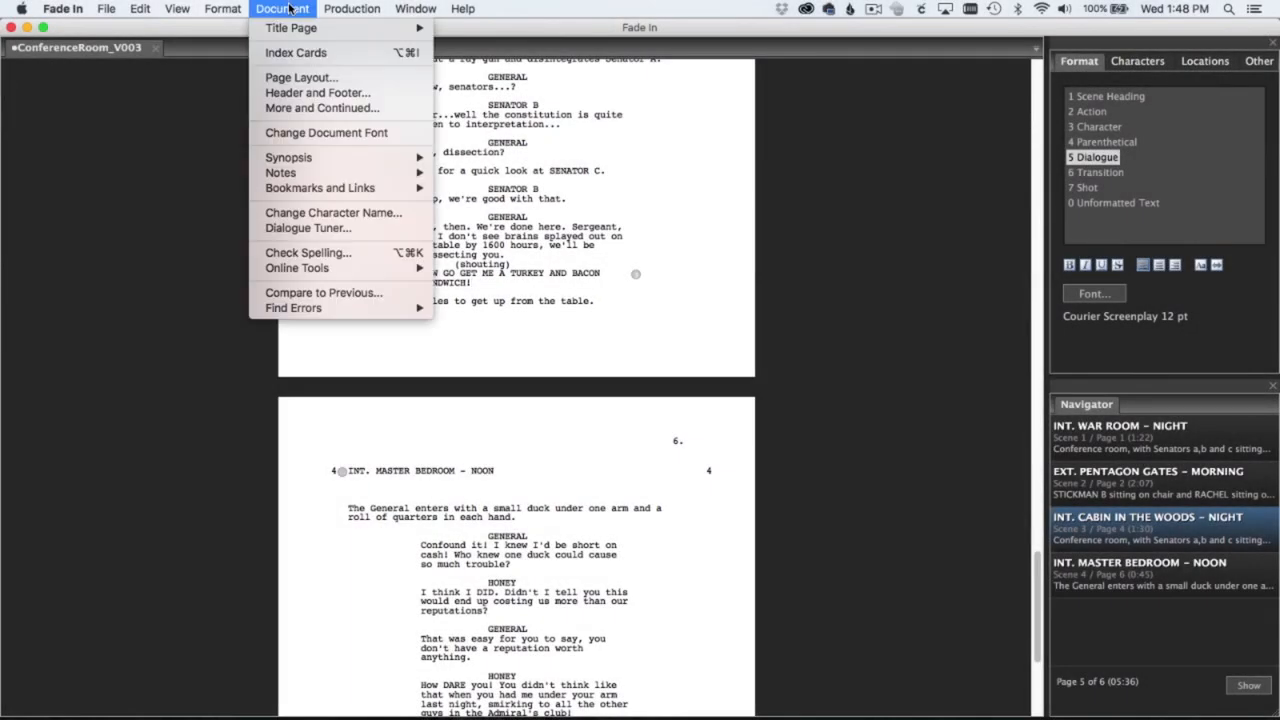
pyautogui.moveTo(305, 188)
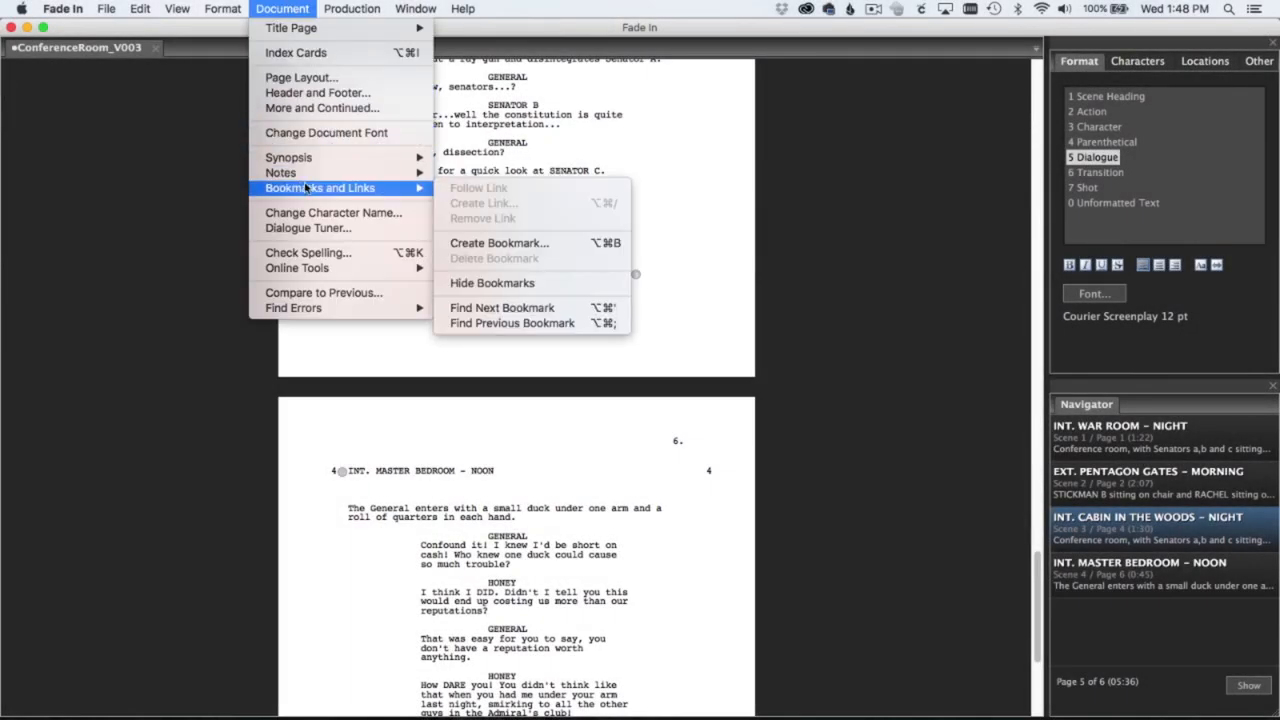
pyautogui.click(586, 244)
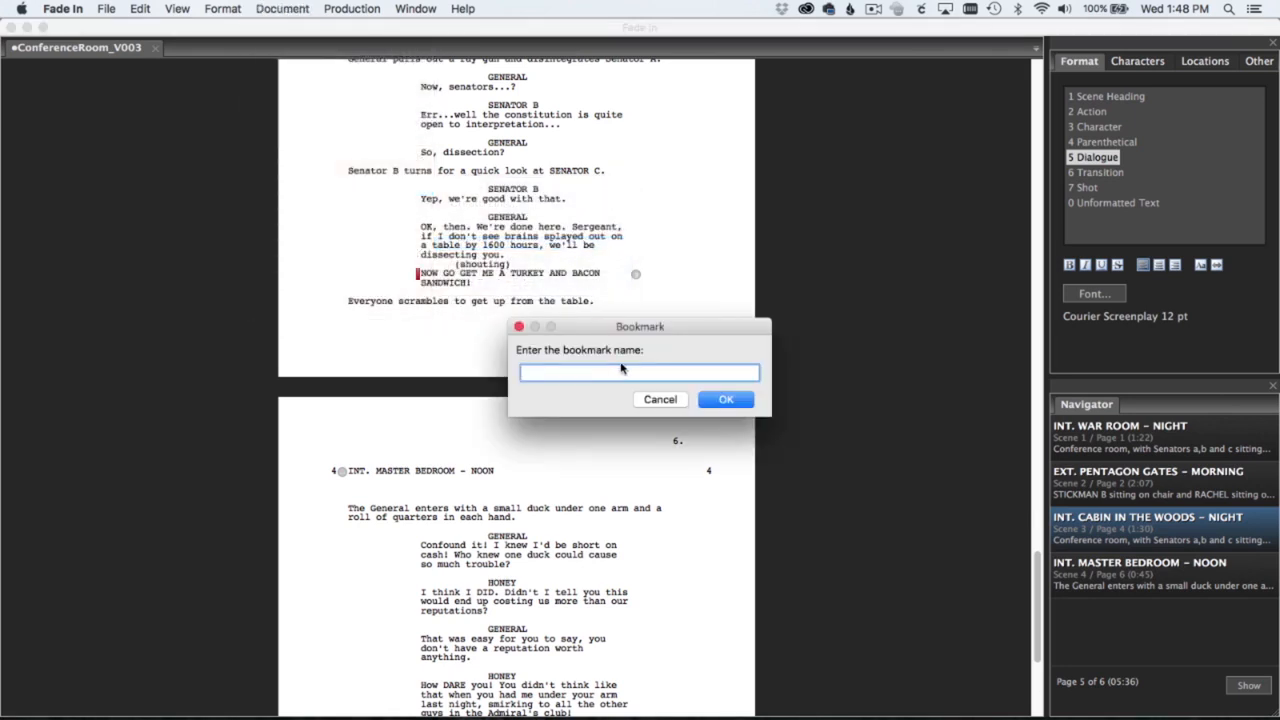
pyautogui.write("Ceneral's climactic line")
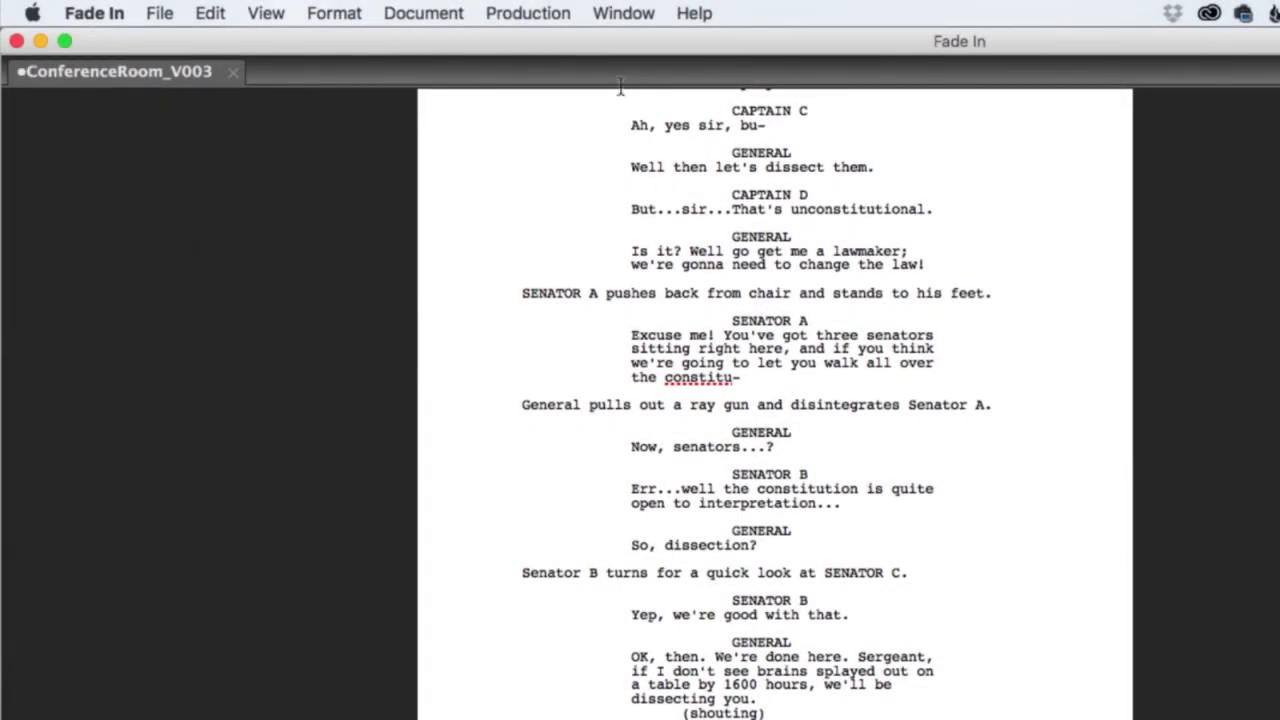
# Step: Generate the scene report for the ConferenceRoom_V003 script
pyautogui.click(549, 10)
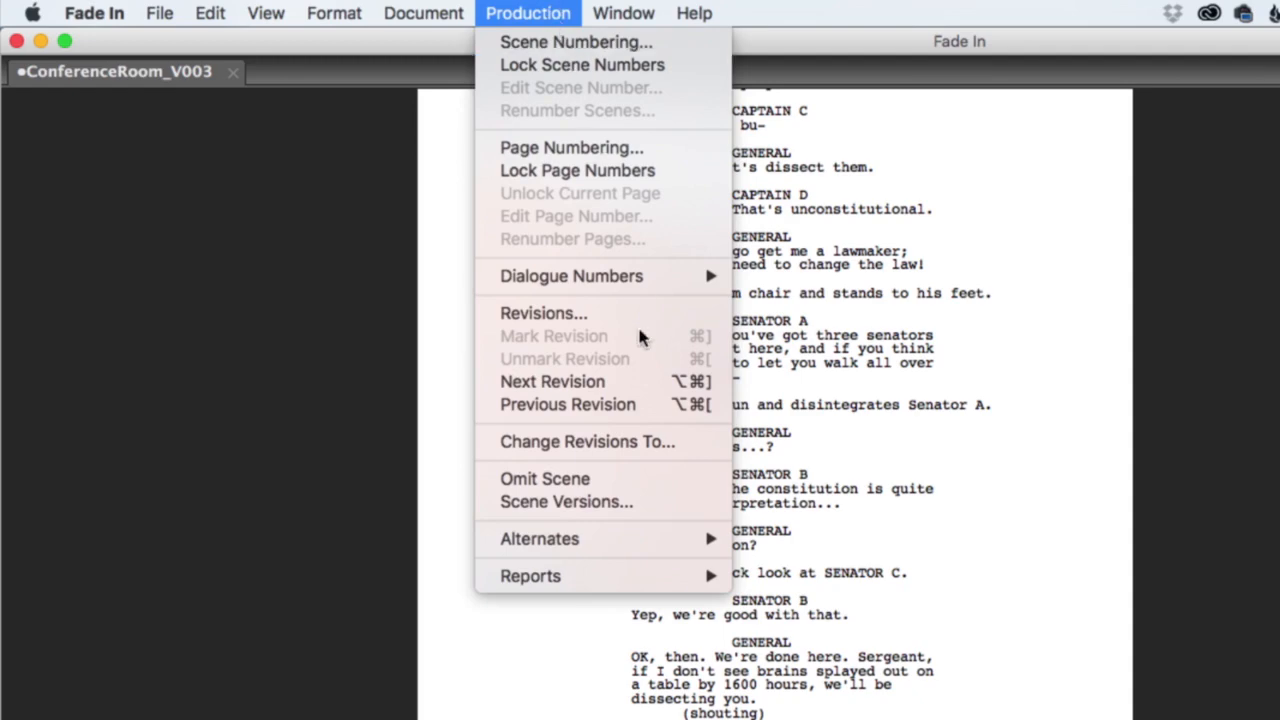
pyautogui.moveTo(640, 582)
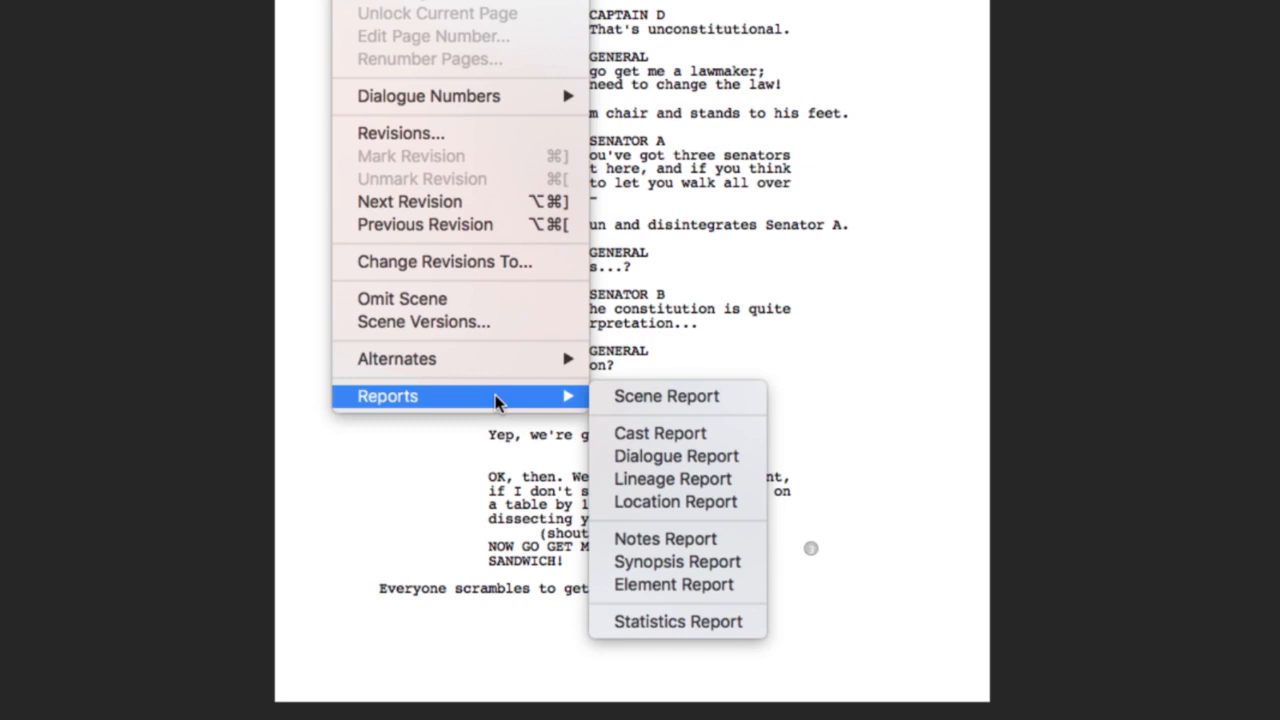
pyautogui.click(732, 398)
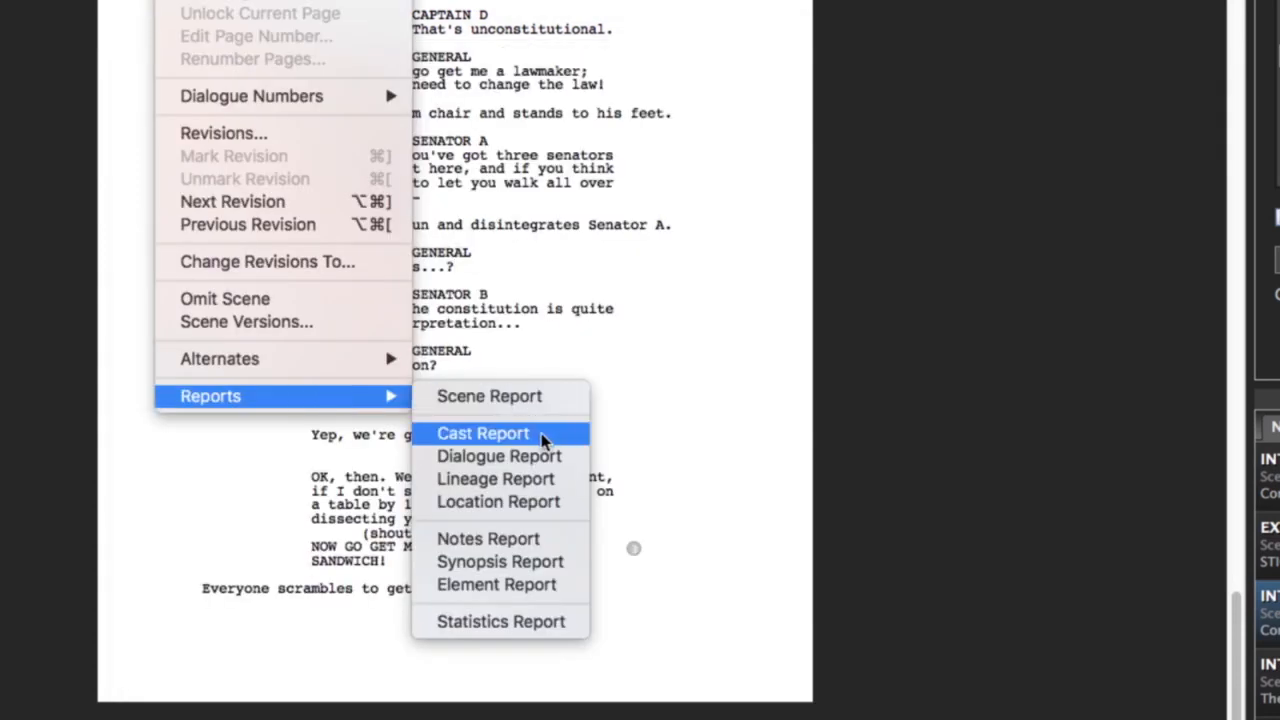
# Step: Generate the cast report and the location report, each sorted alphabetically
pyautogui.click(548, 436)
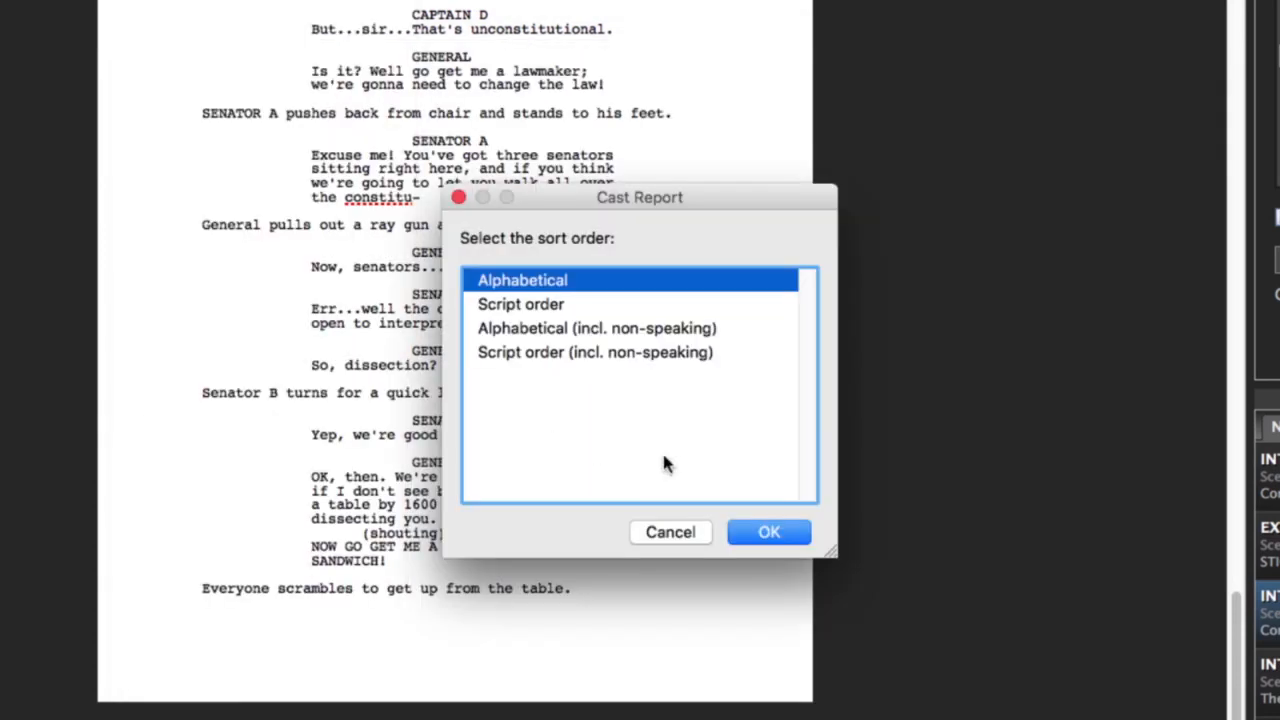
pyautogui.click(740, 532)
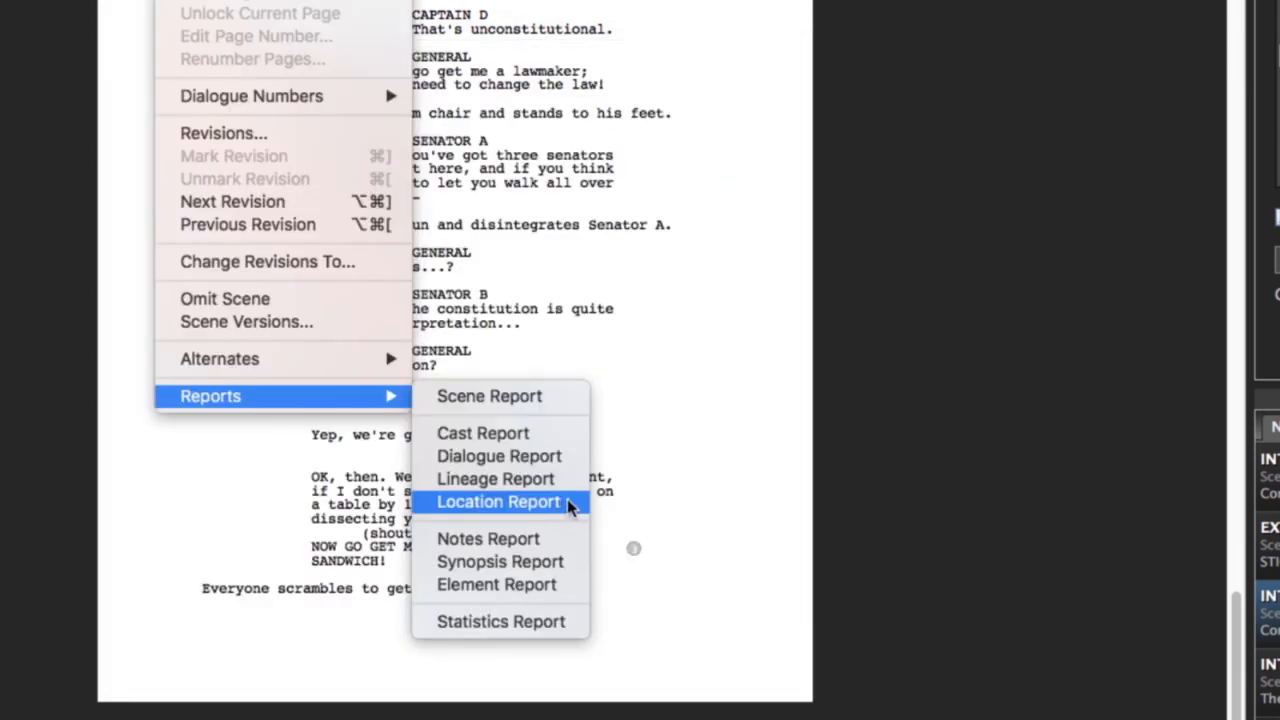
pyautogui.click(568, 505)
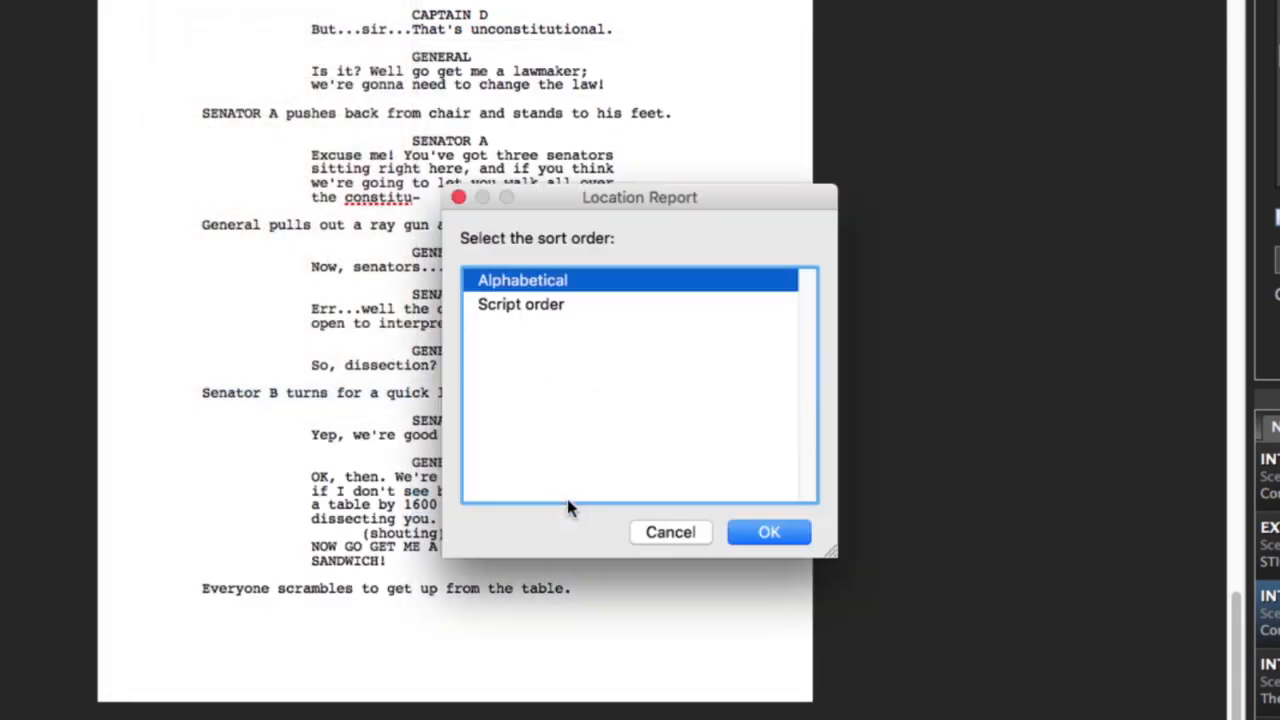
pyautogui.click(749, 532)
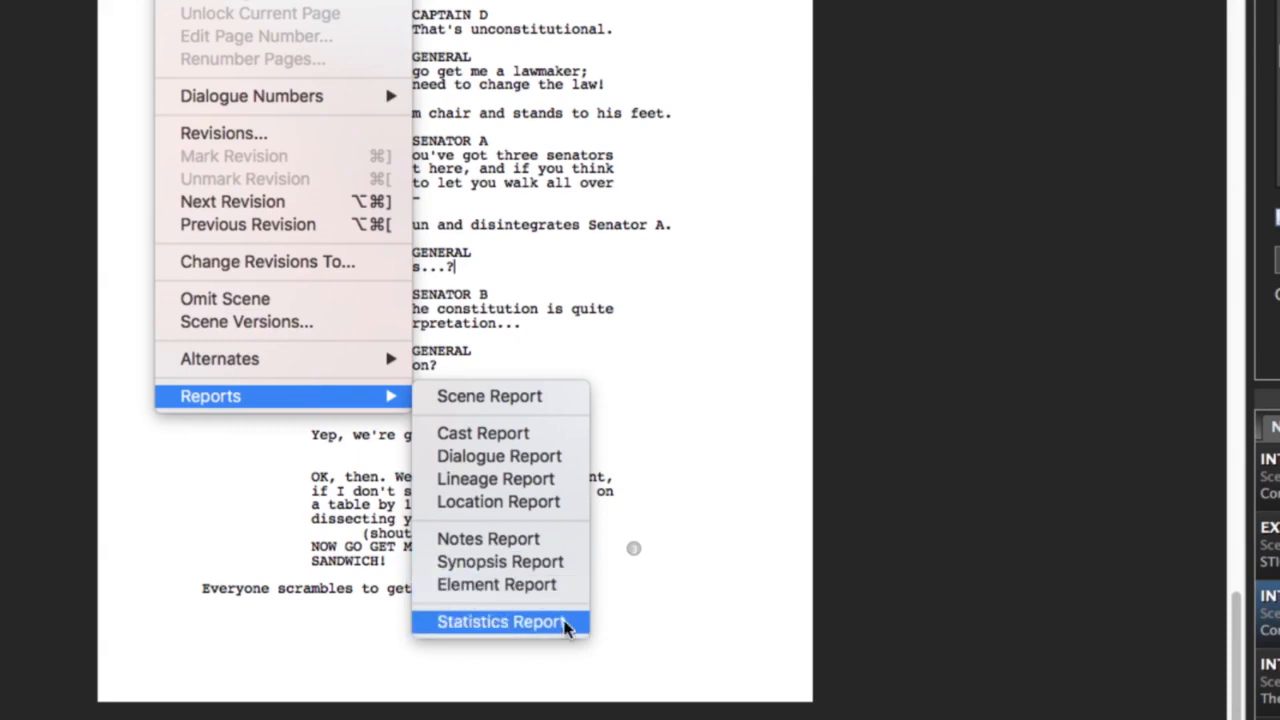
# Step: Generate a statistics report with word frequency analysis limited to action and dialogue, omitting common words, and review its sections
pyautogui.click(566, 622)
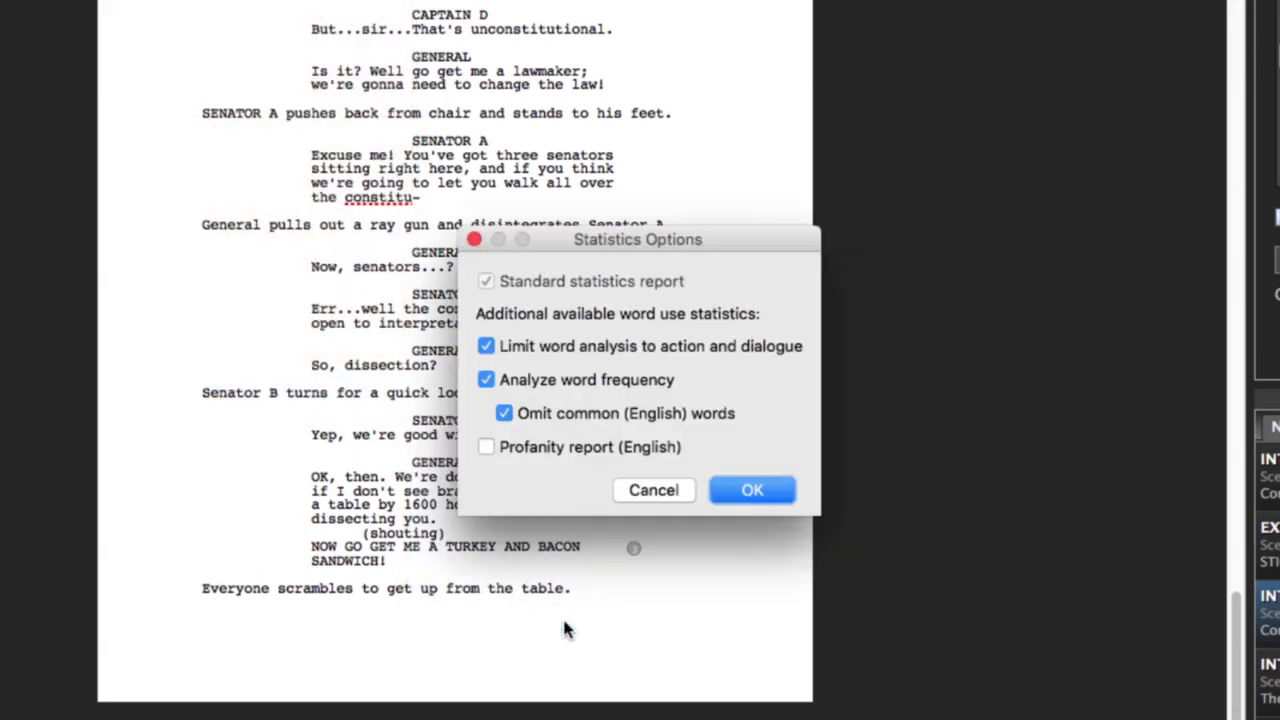
pyautogui.click(738, 490)
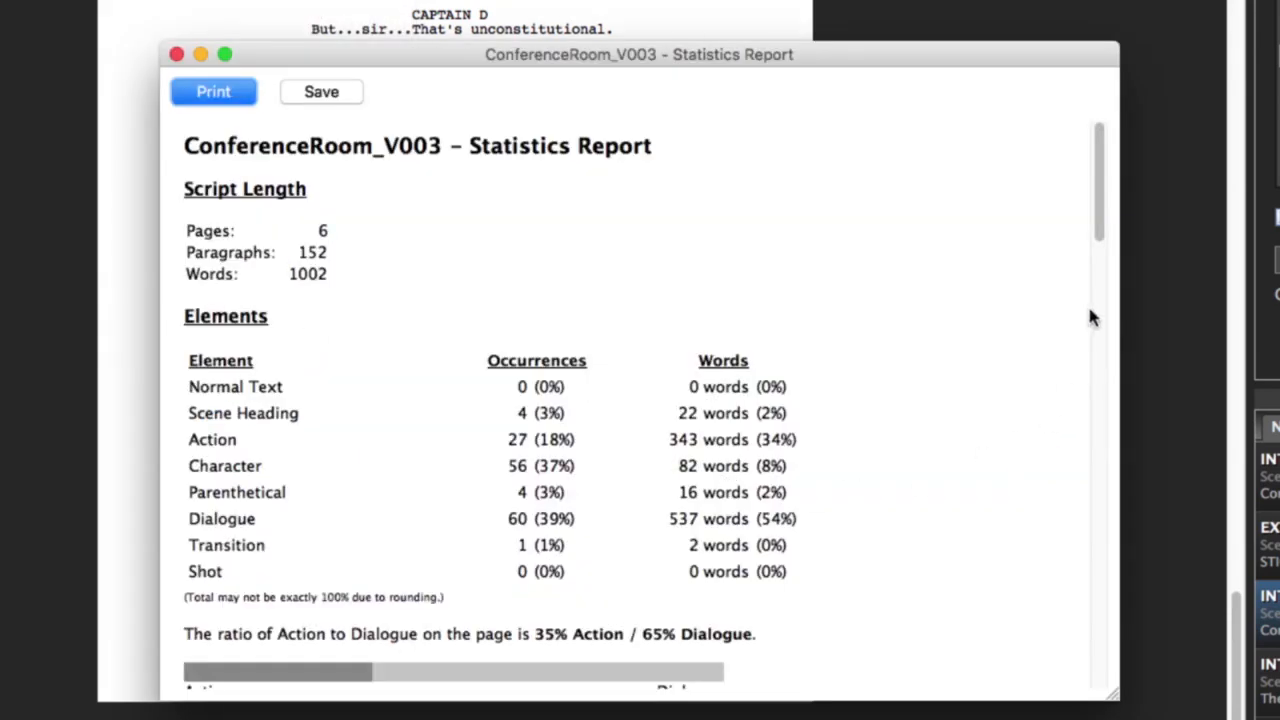
pyautogui.moveTo(1102, 216); pyautogui.dragTo(1098, 333)
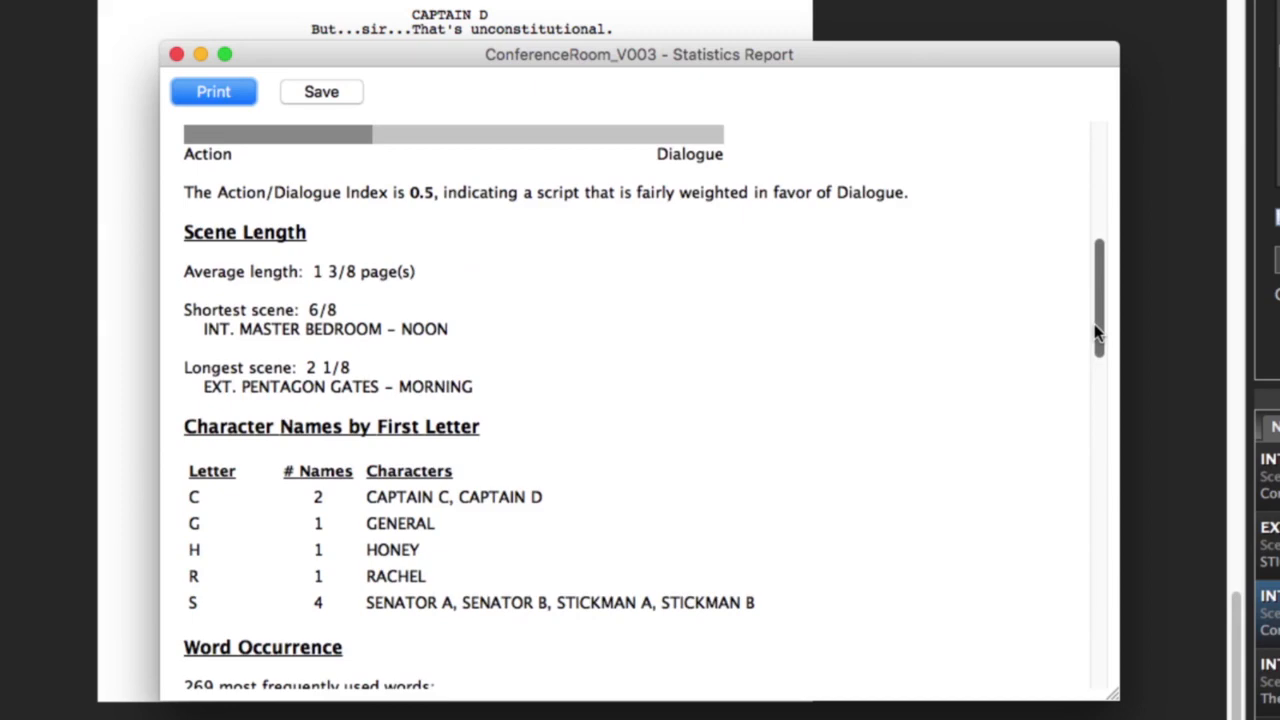
pyautogui.moveTo(1098, 333); pyautogui.dragTo(1098, 366)
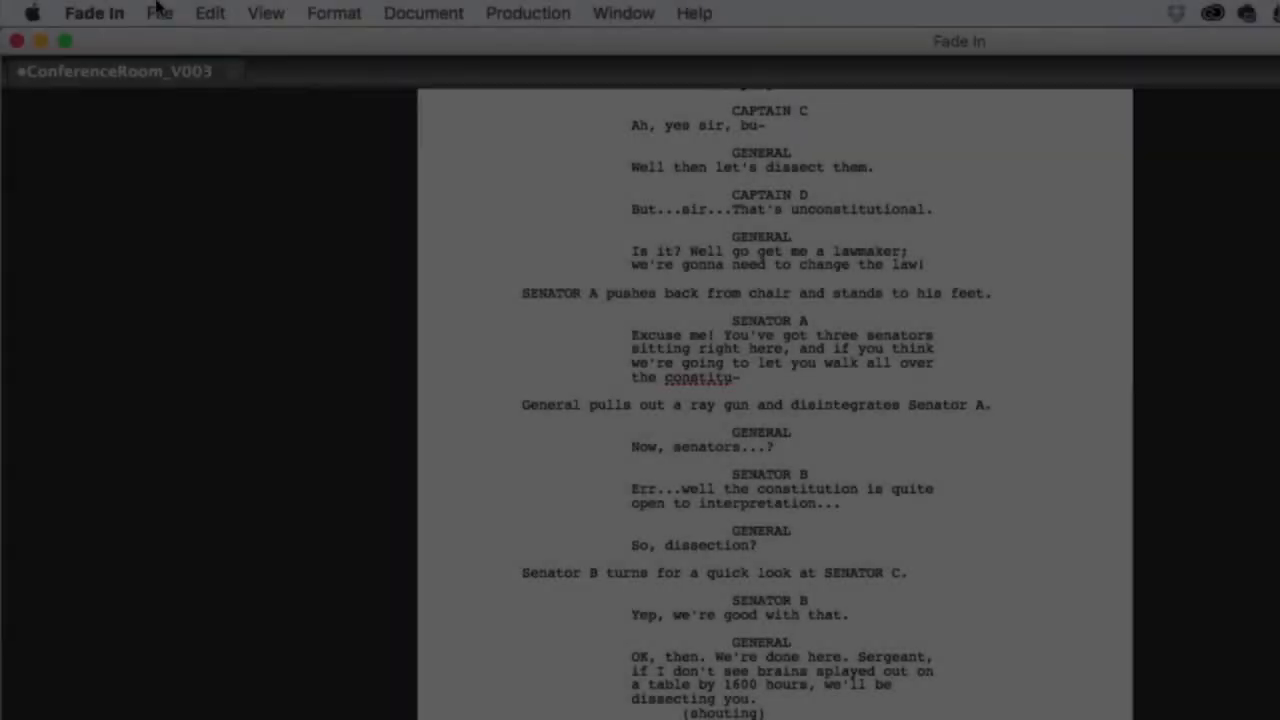
# Step: Import the 12Years file from the scripts folder as a screenplay PDF
pyautogui.click(160, 12)
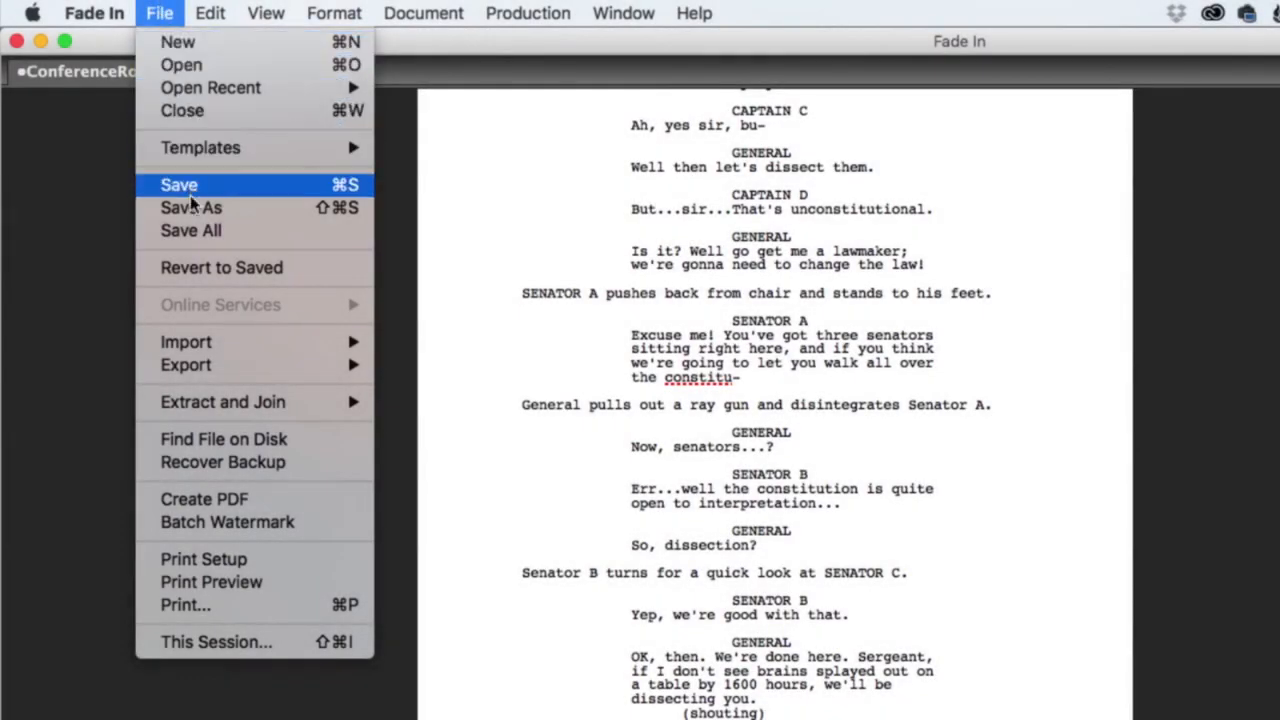
pyautogui.moveTo(222, 343)
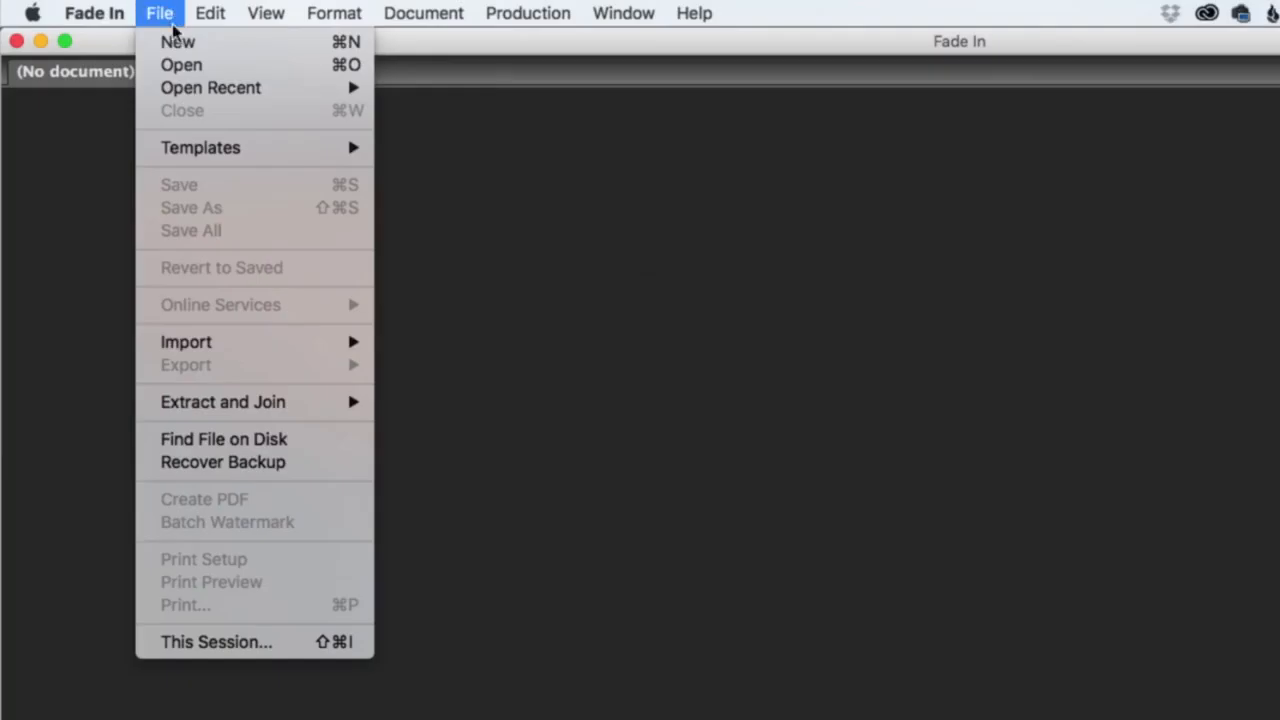
pyautogui.moveTo(206, 340)
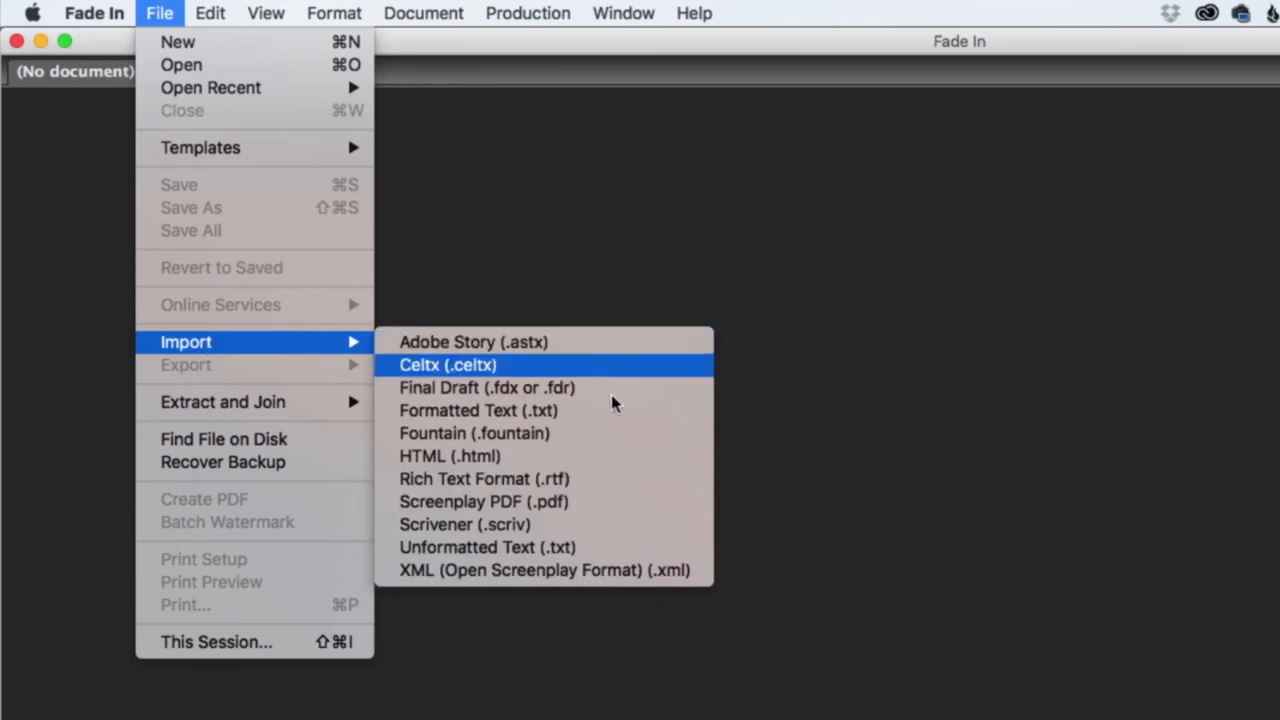
pyautogui.click(620, 503)
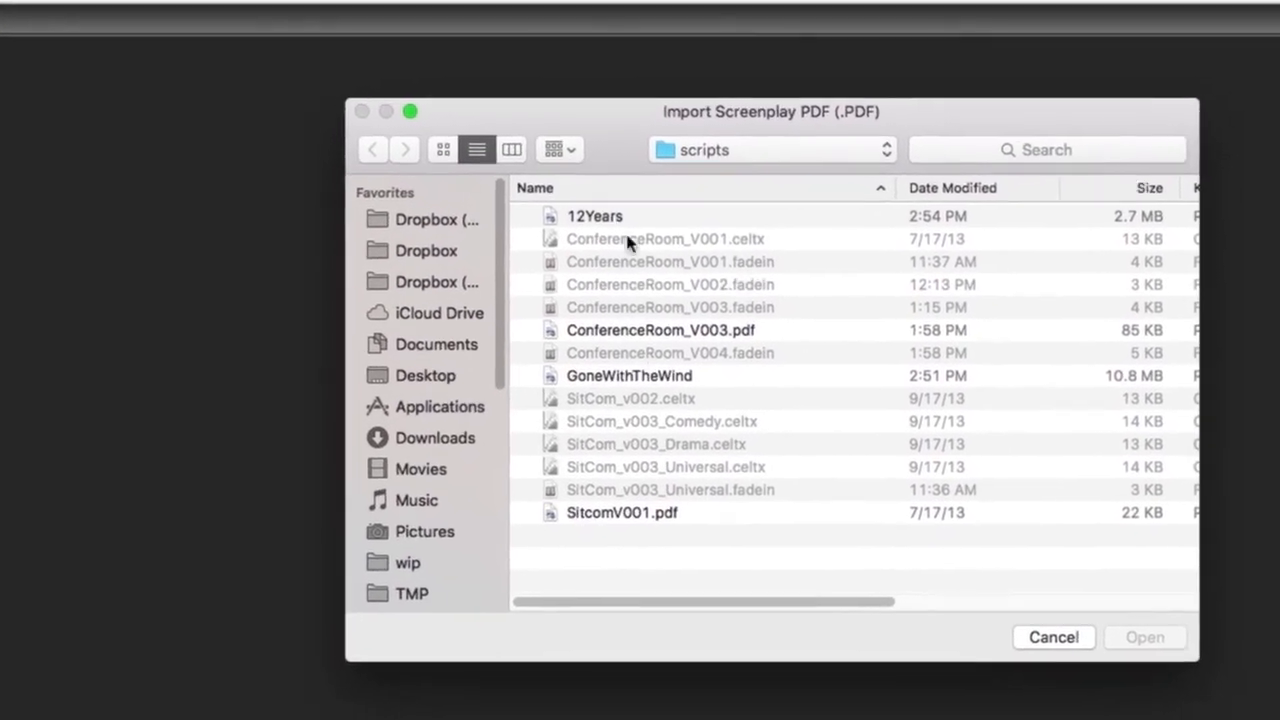
pyautogui.click(777, 260)
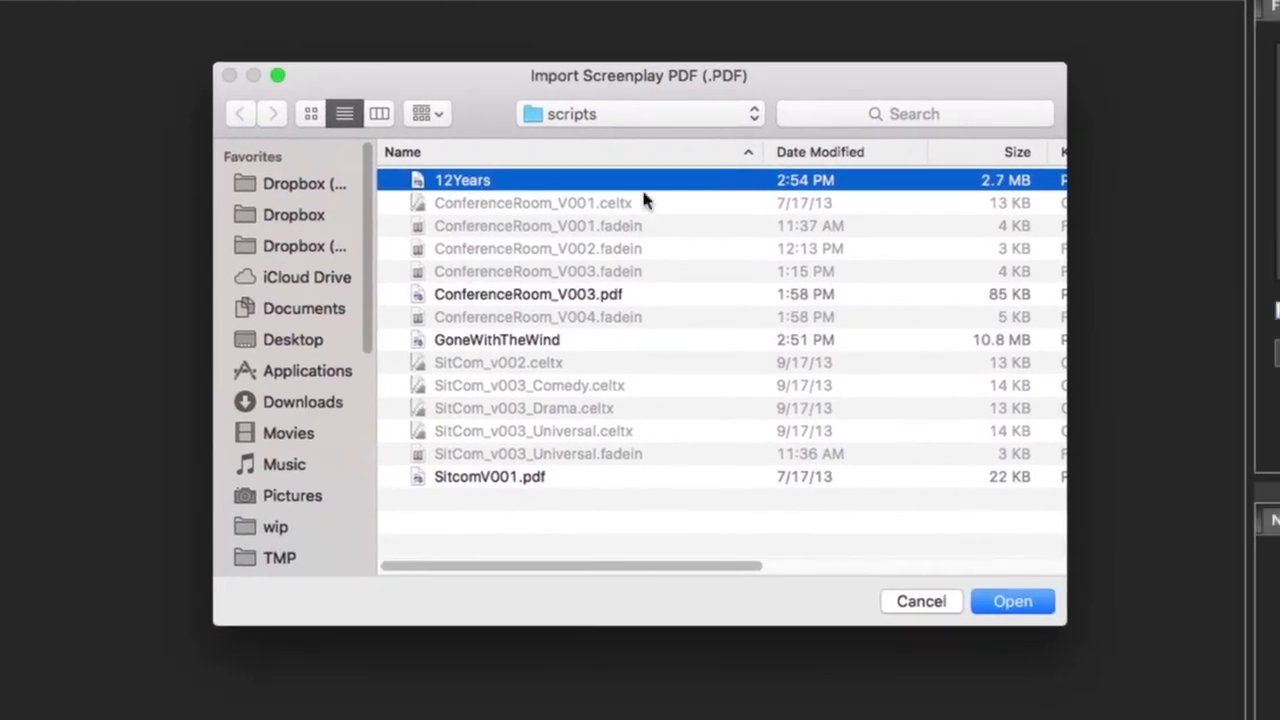
pyautogui.click(1030, 601)
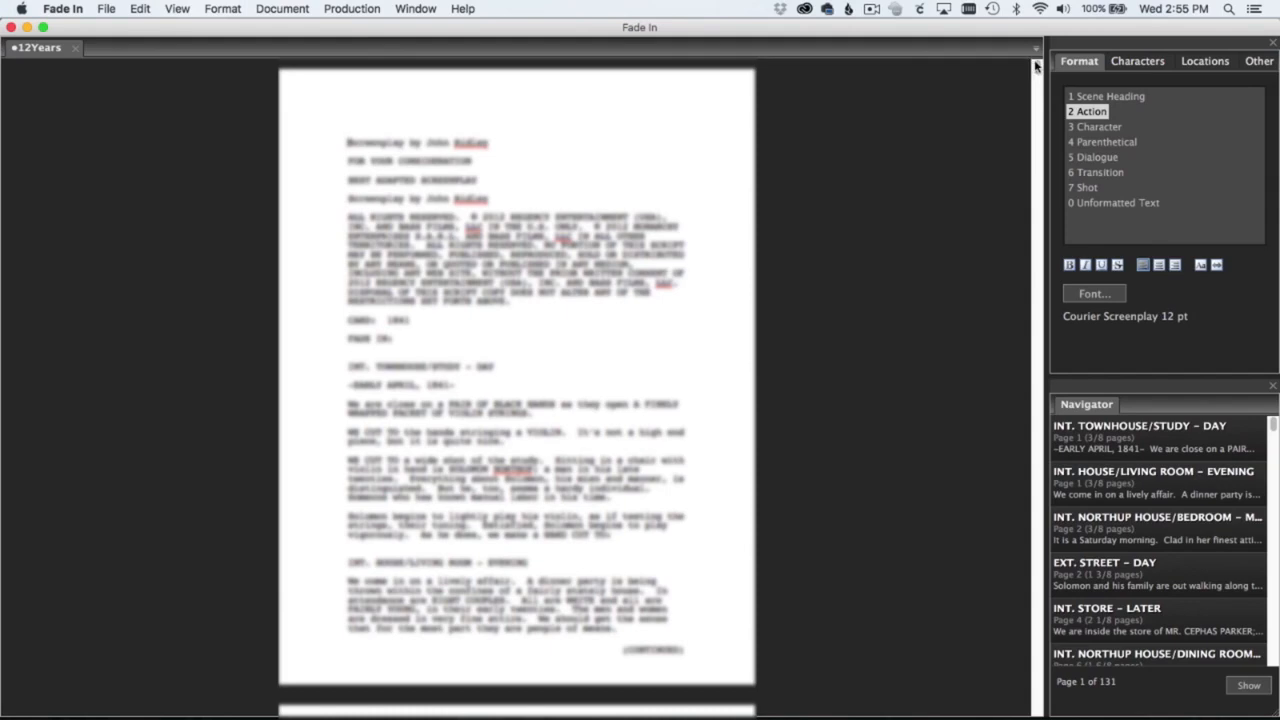
# Step: Generate the location report for the imported 12Years script and read through its list of locations
pyautogui.moveTo(1036, 66); pyautogui.dragTo(1038, 96)
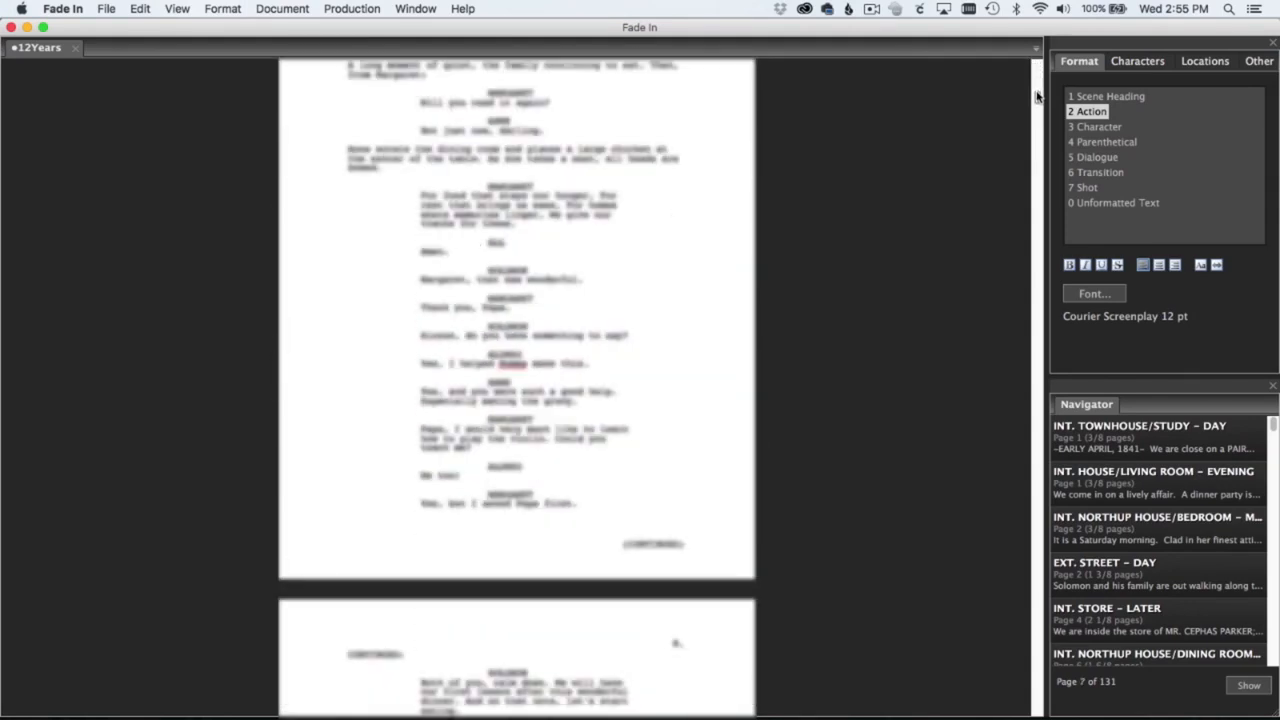
pyautogui.click(376, 11)
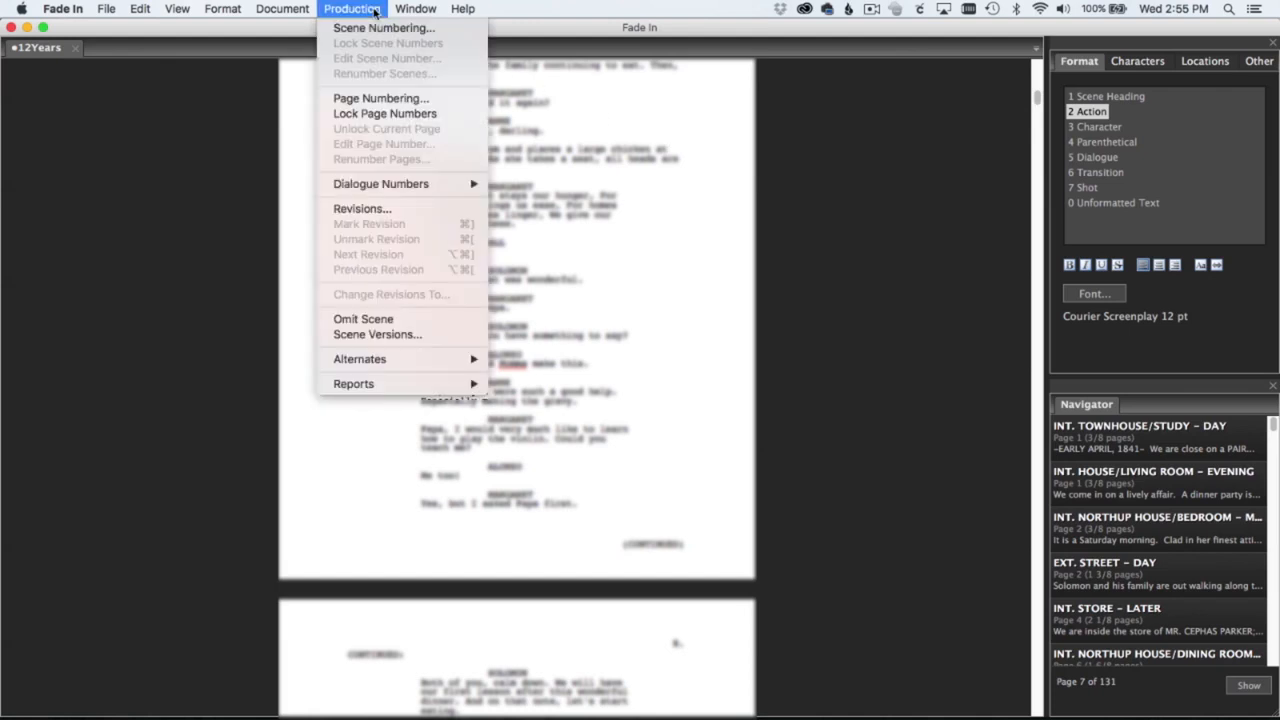
pyautogui.moveTo(415, 384)
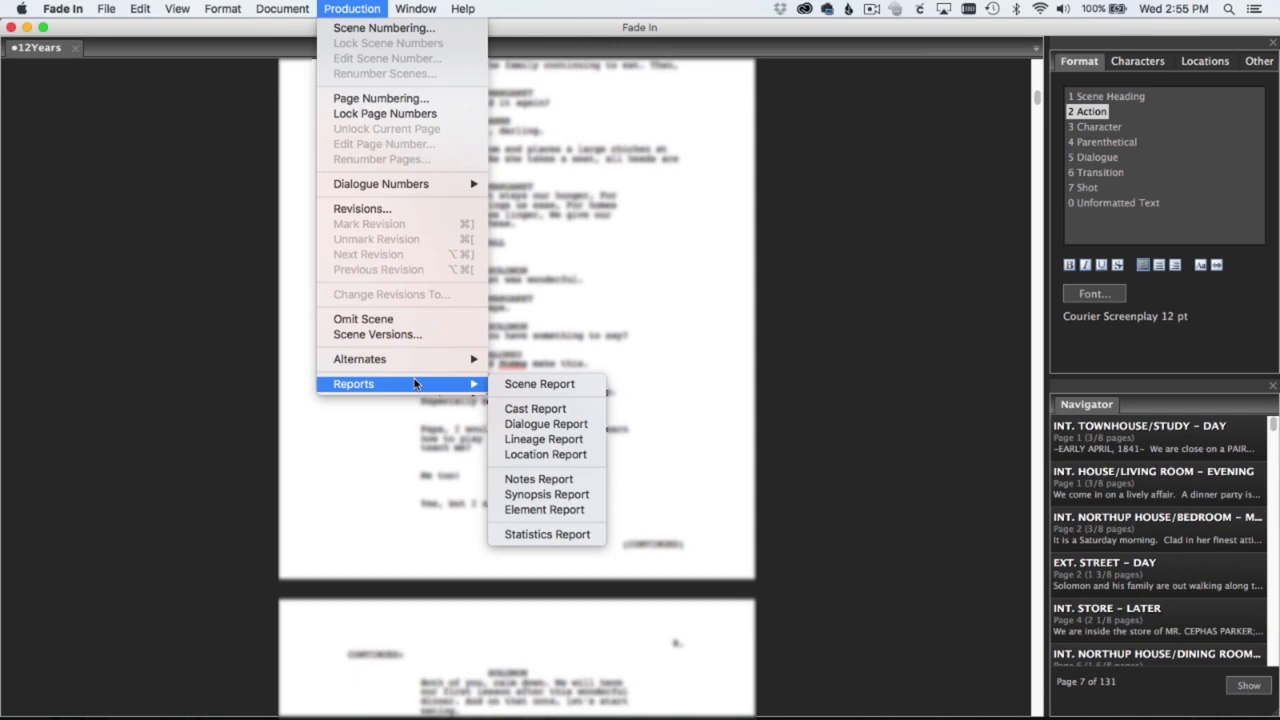
pyautogui.click(588, 458)
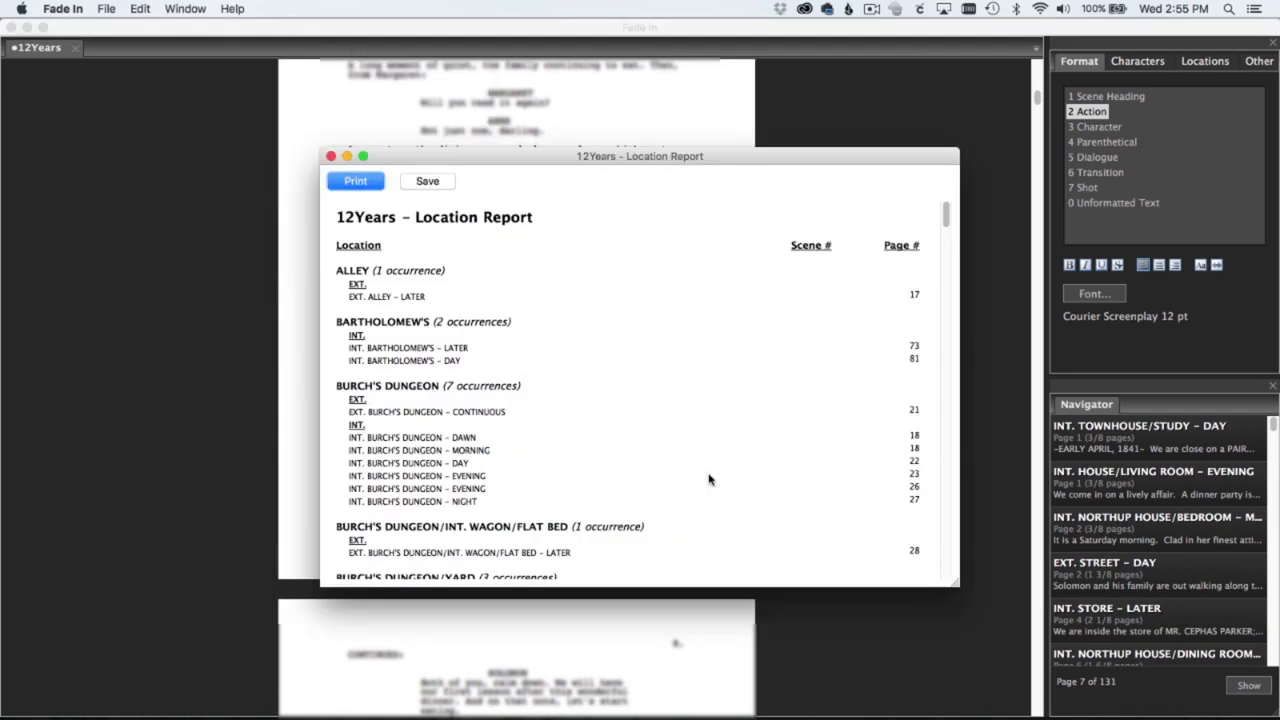
pyautogui.moveTo(946, 212); pyautogui.dragTo(935, 322)
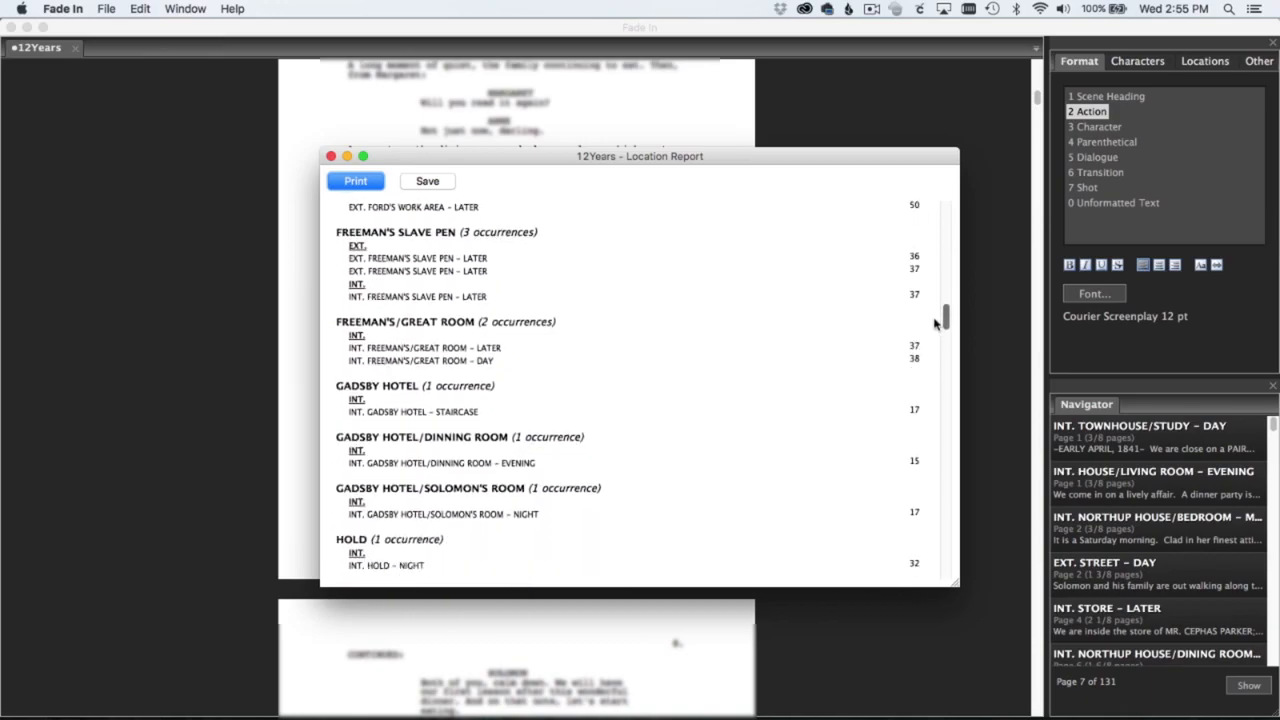
pyautogui.scroll(-5, 935, 322)
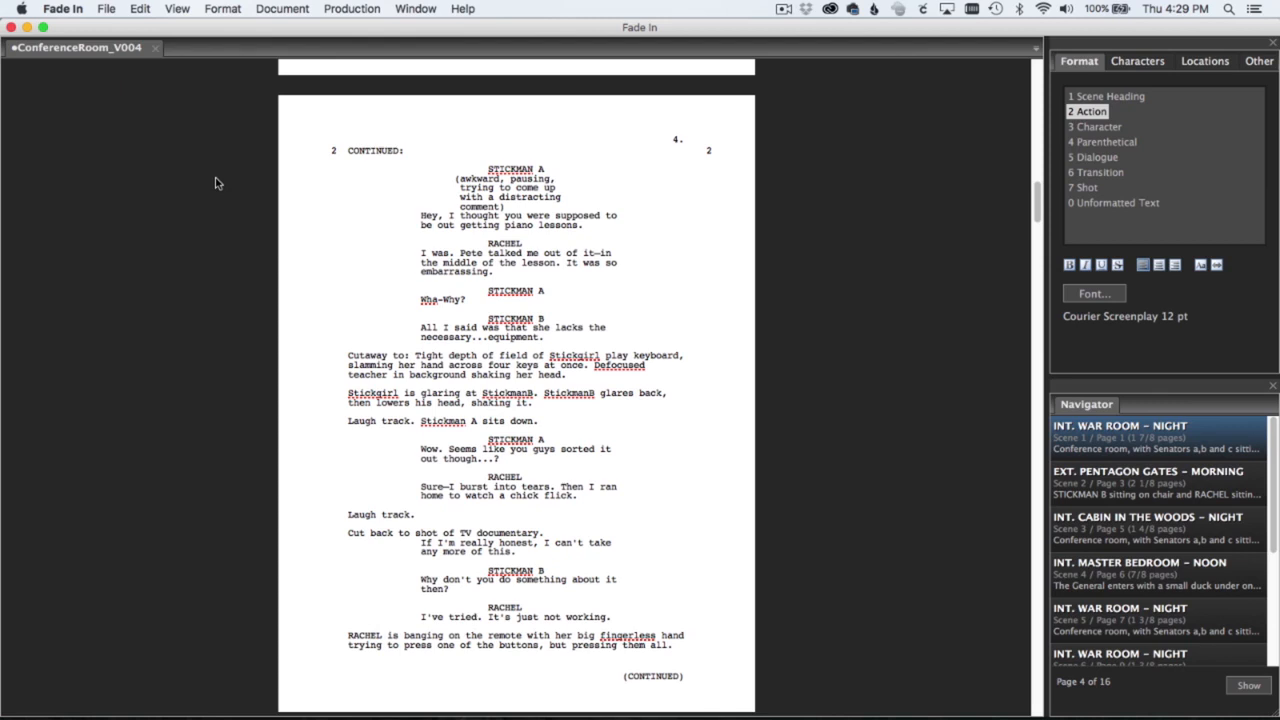
# Step: Open the session statistics for ConferenceRoom_V004 and start the 30-minute writing timer
pyautogui.click(112, 8)
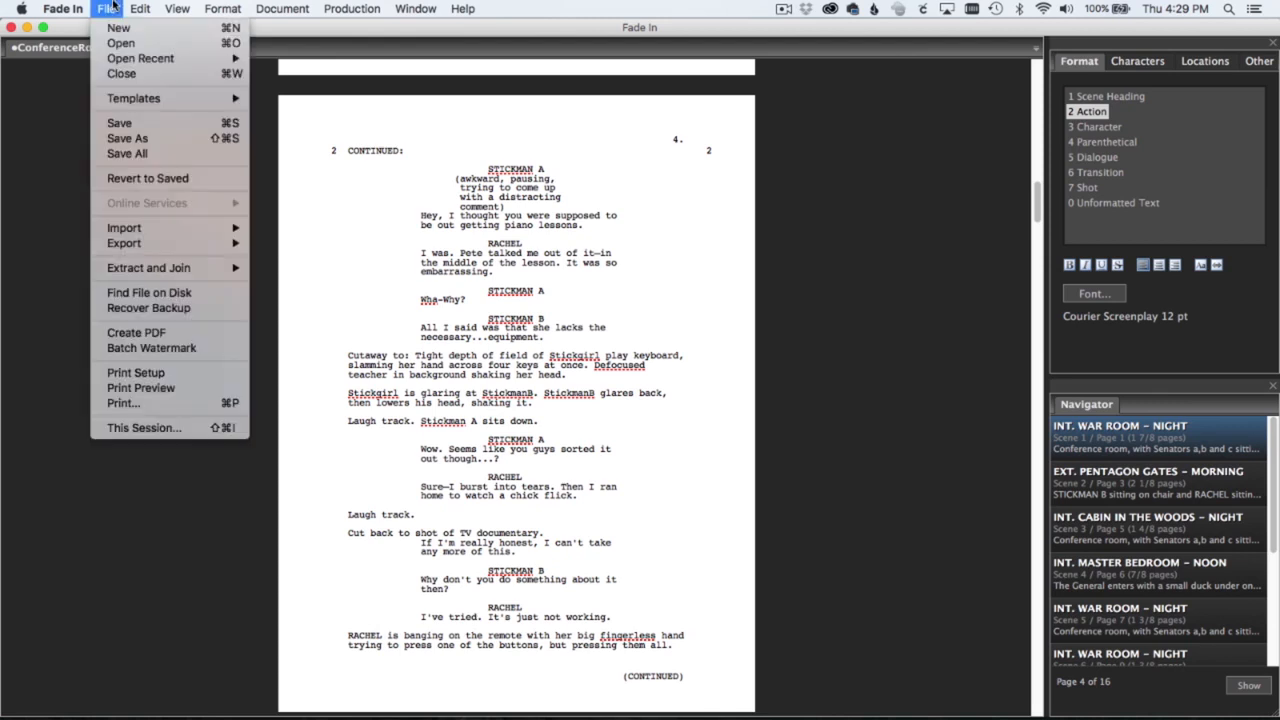
pyautogui.click(192, 428)
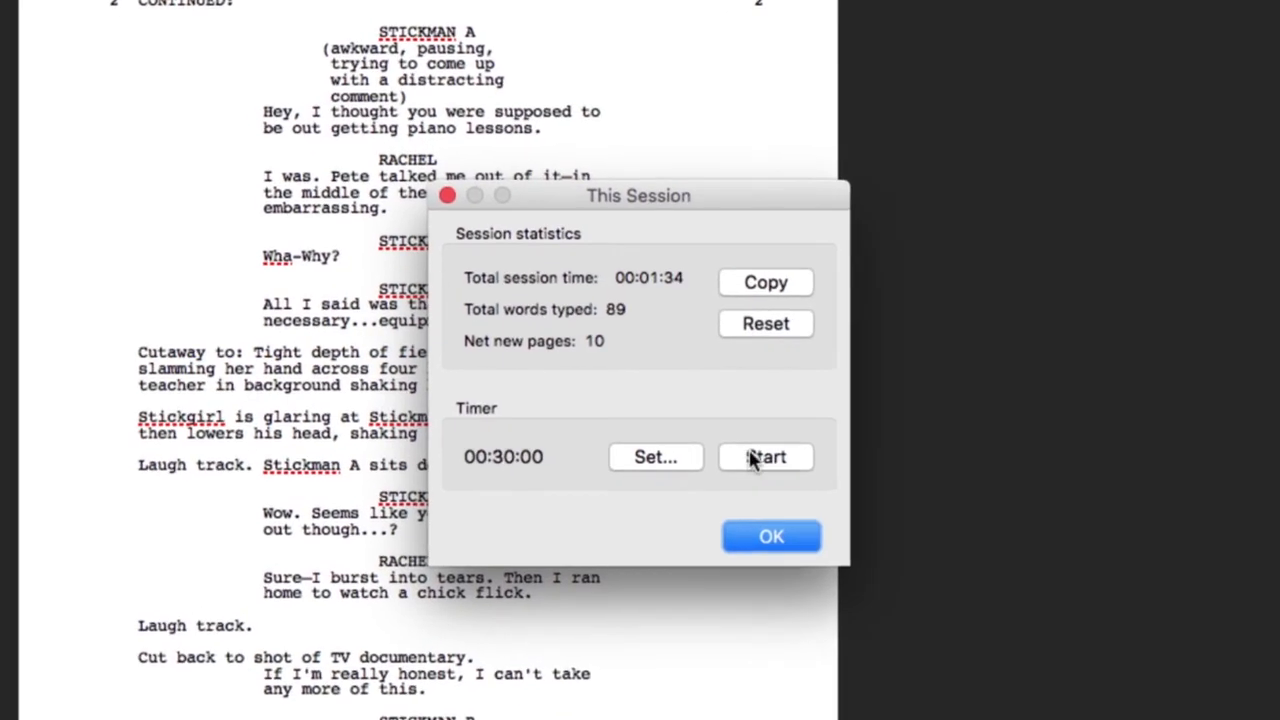
pyautogui.click(728, 438)
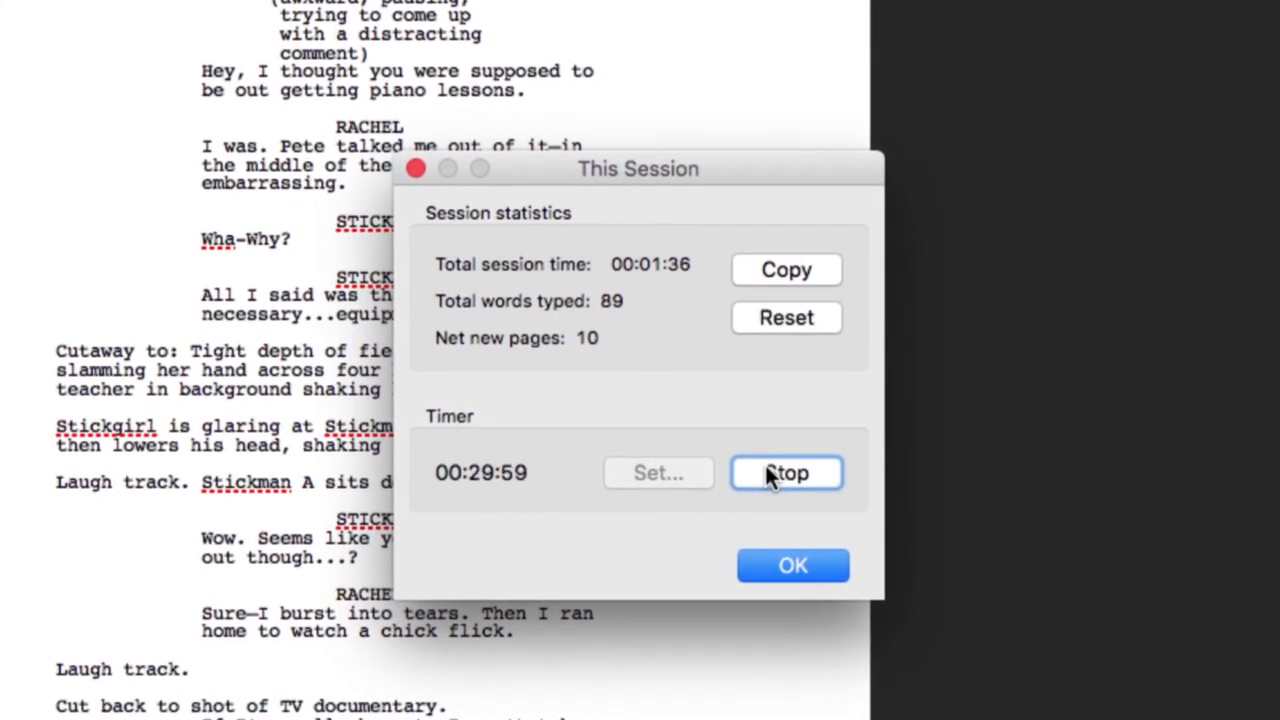